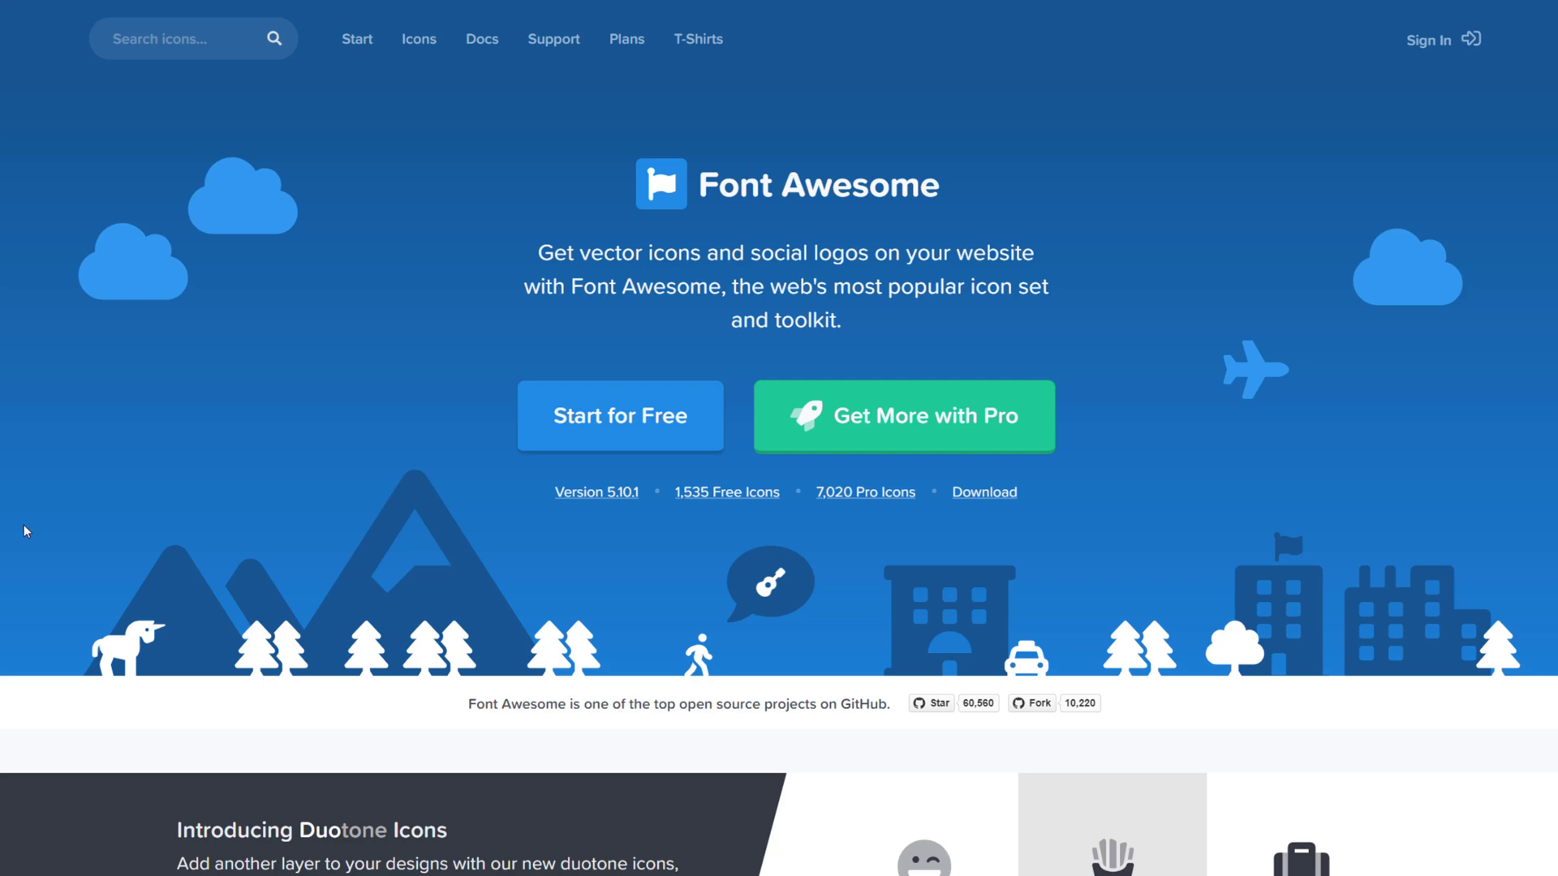
# Scroll the fontawesome.com homepage past the icon showcases to the Pro upgrade and Version 4 sections
pyautogui.scroll(-2, 113, 493)
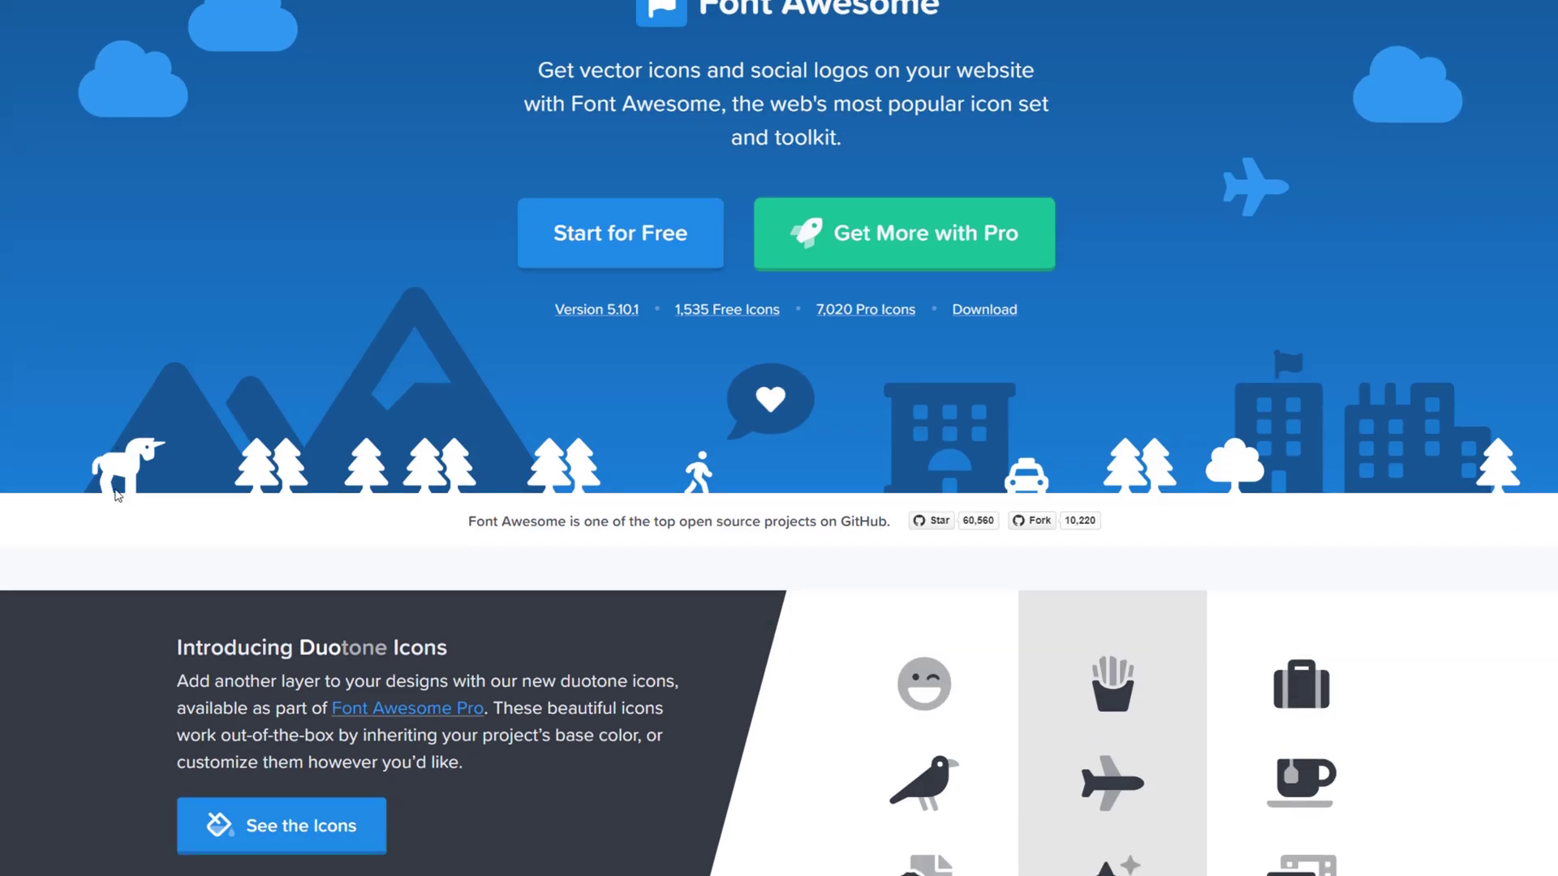
pyautogui.scroll(-6, 118, 495)
pyautogui.scroll(-5, 1042, 631)
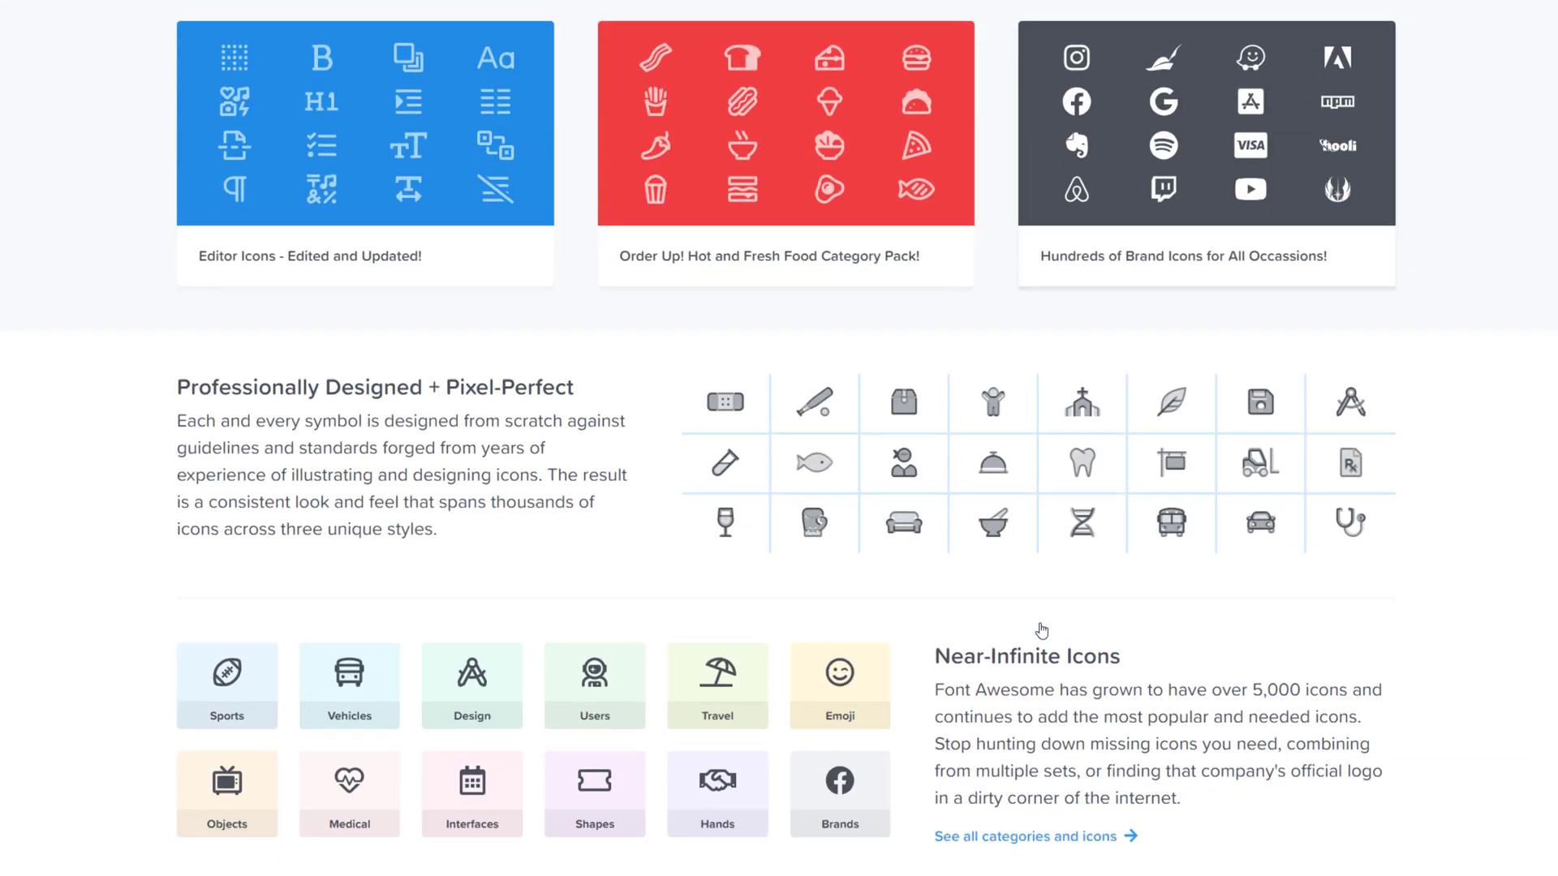
pyautogui.scroll(-13, 1042, 631)
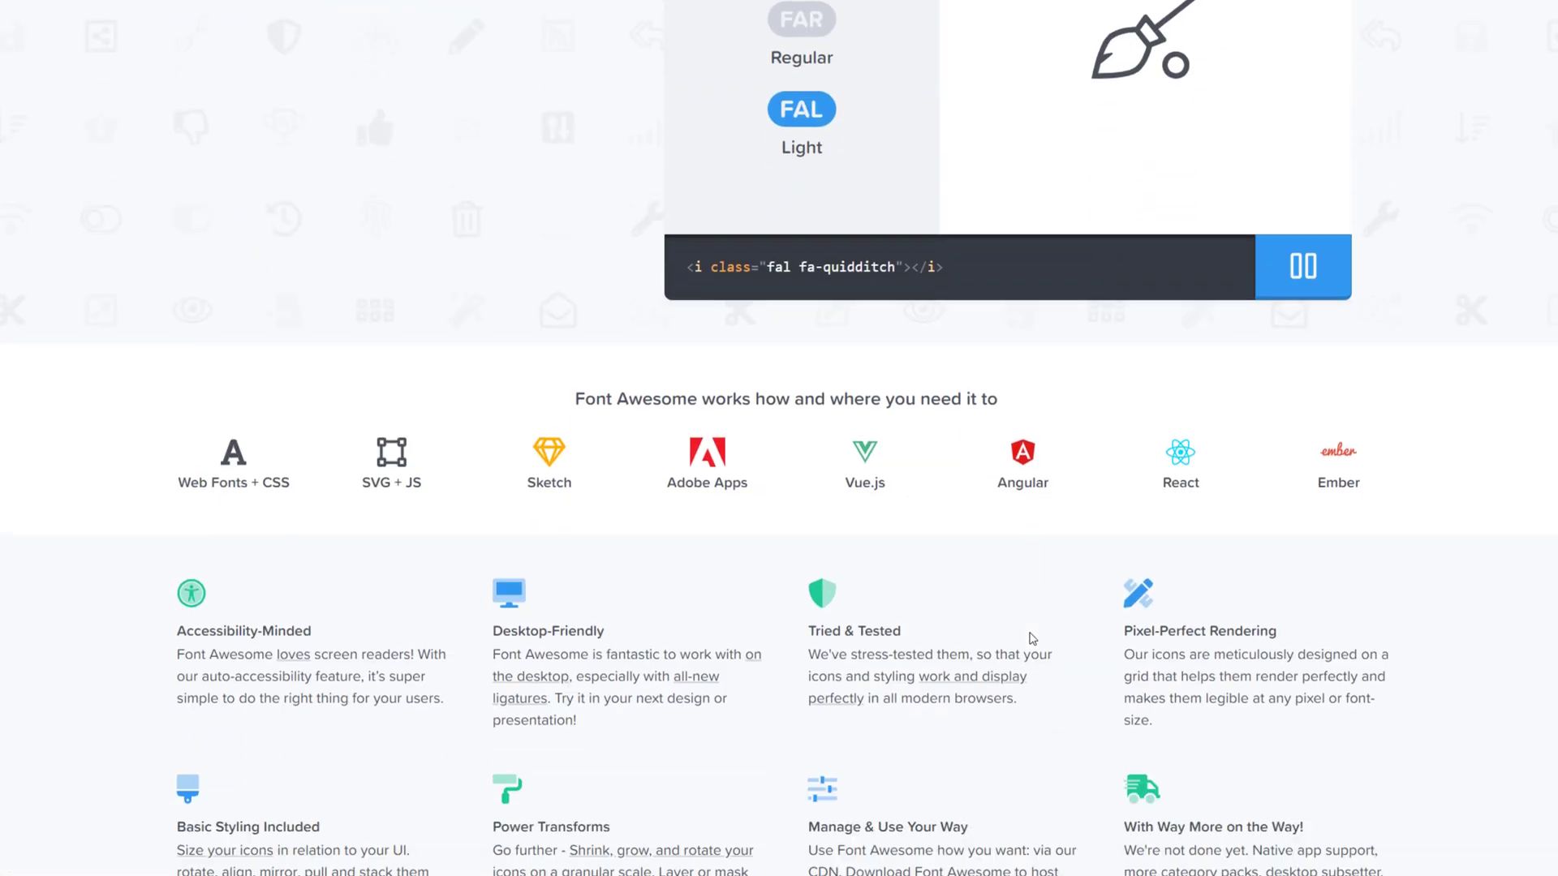
pyautogui.scroll(-7, 1028, 638)
pyautogui.scroll(-2, 1015, 641)
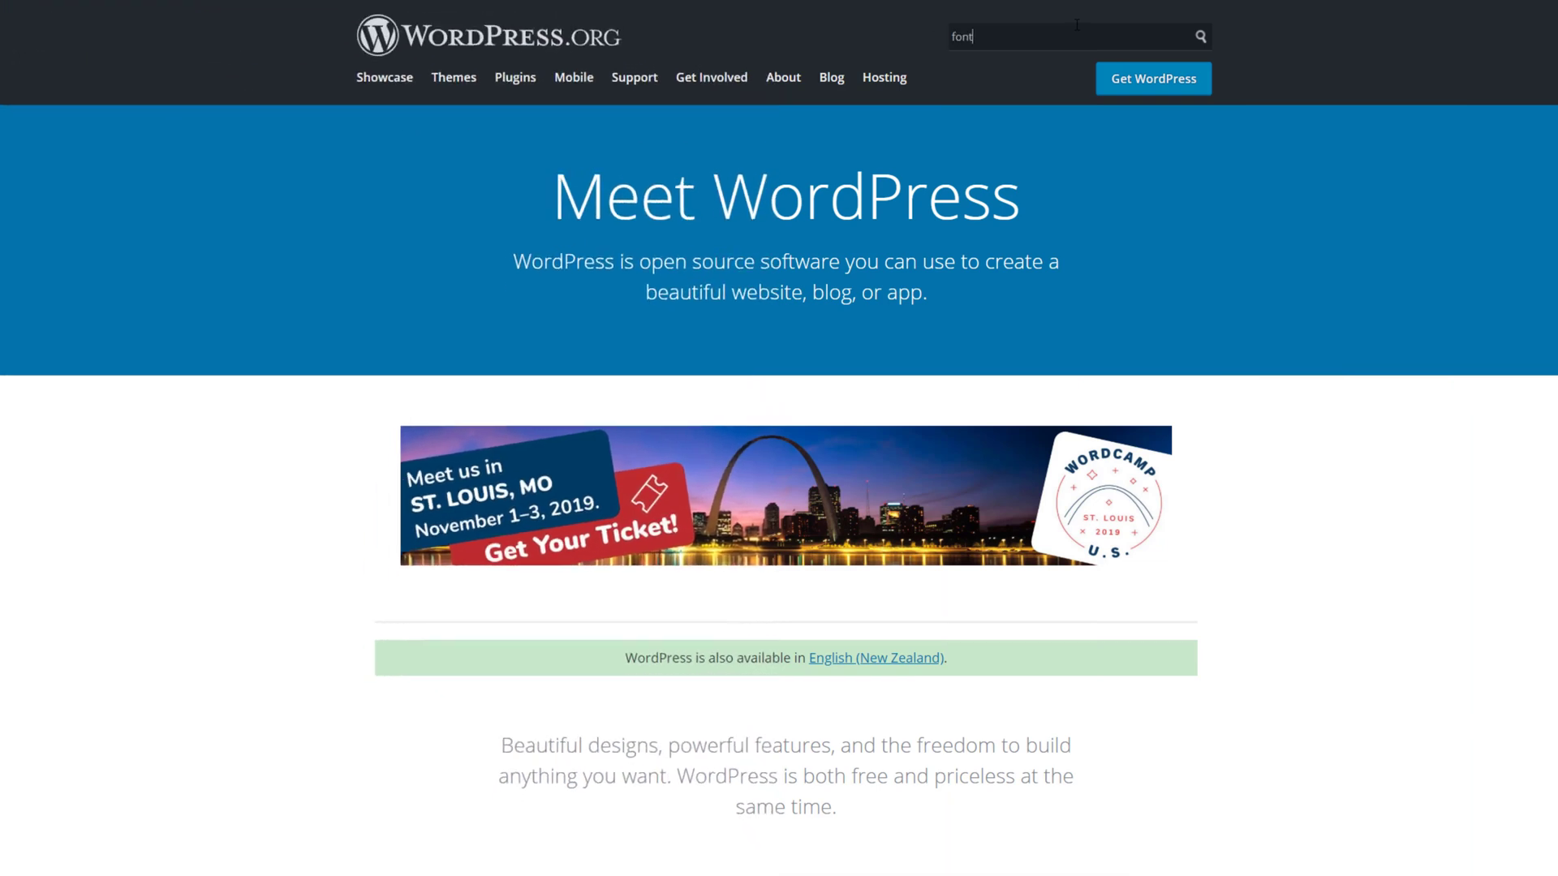
# Run a WordPress.org plugin search and open the Font Awesome plugin page from the first result
pyautogui.write('password')
pyautogui.press('Return')
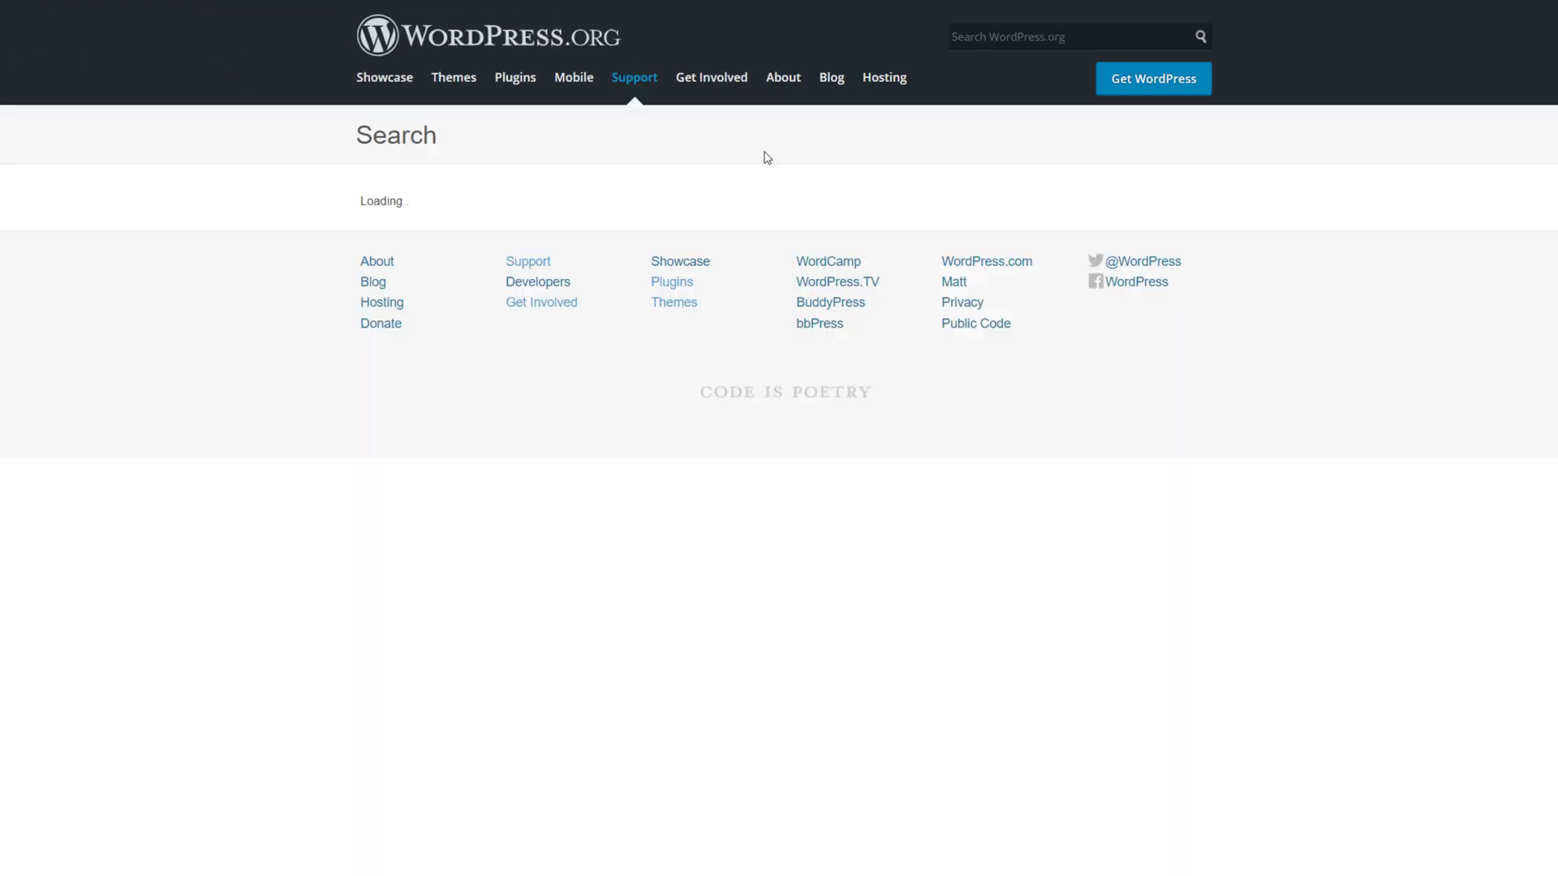
pyautogui.click(457, 333)
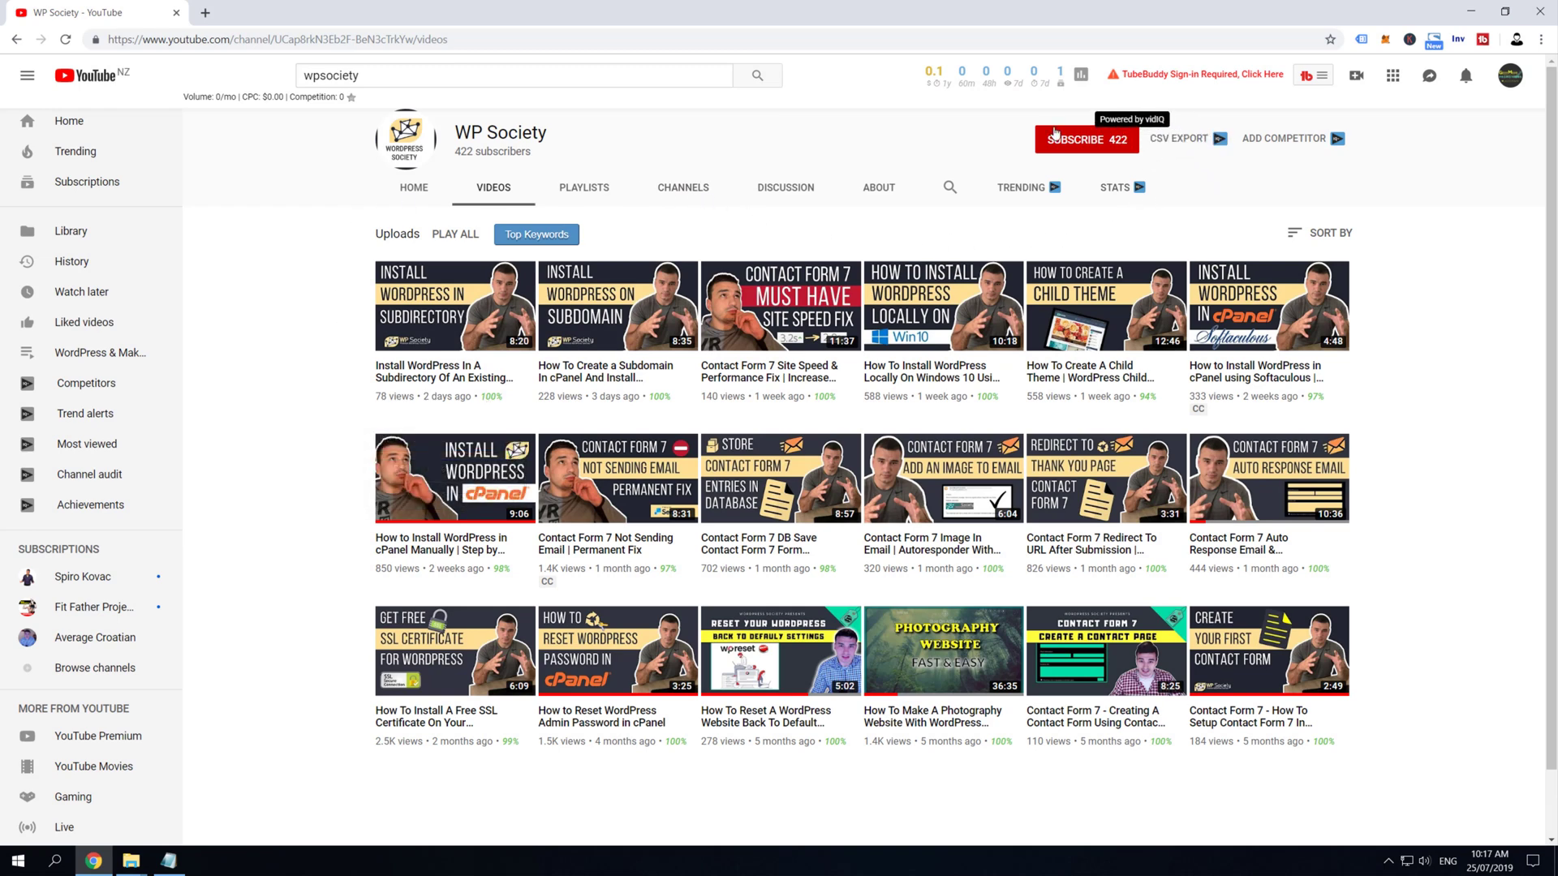
# Subscribe to the WP Society YouTube channel from its channel page
pyautogui.click(1080, 140)
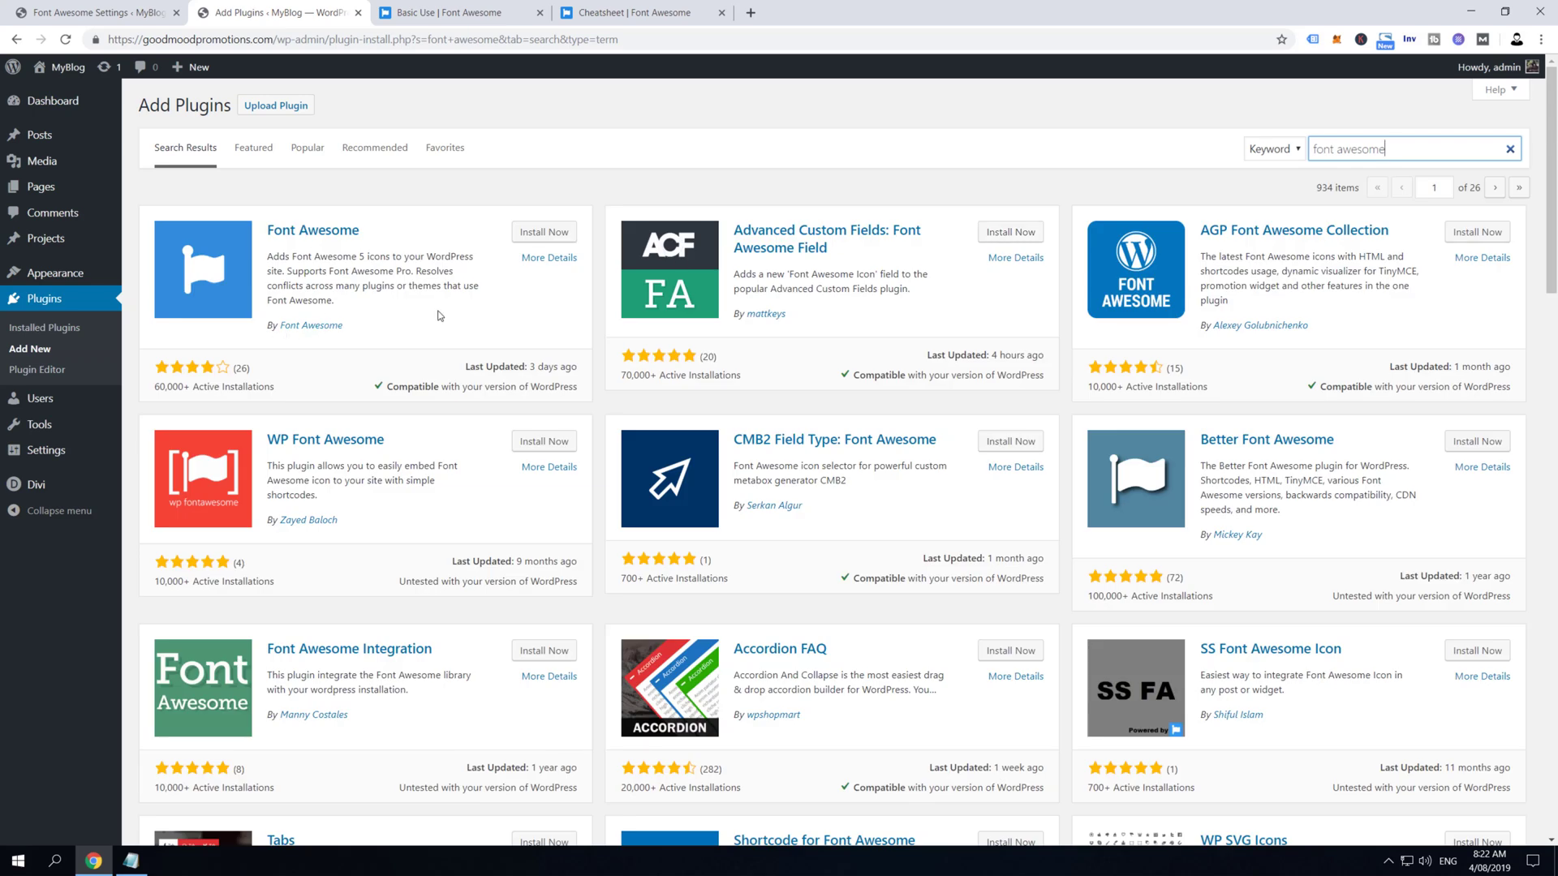
# Install and activate Font Awesome, then view its settings and Basic Use documentation link
pyautogui.click(542, 233)
pyautogui.click(550, 232)
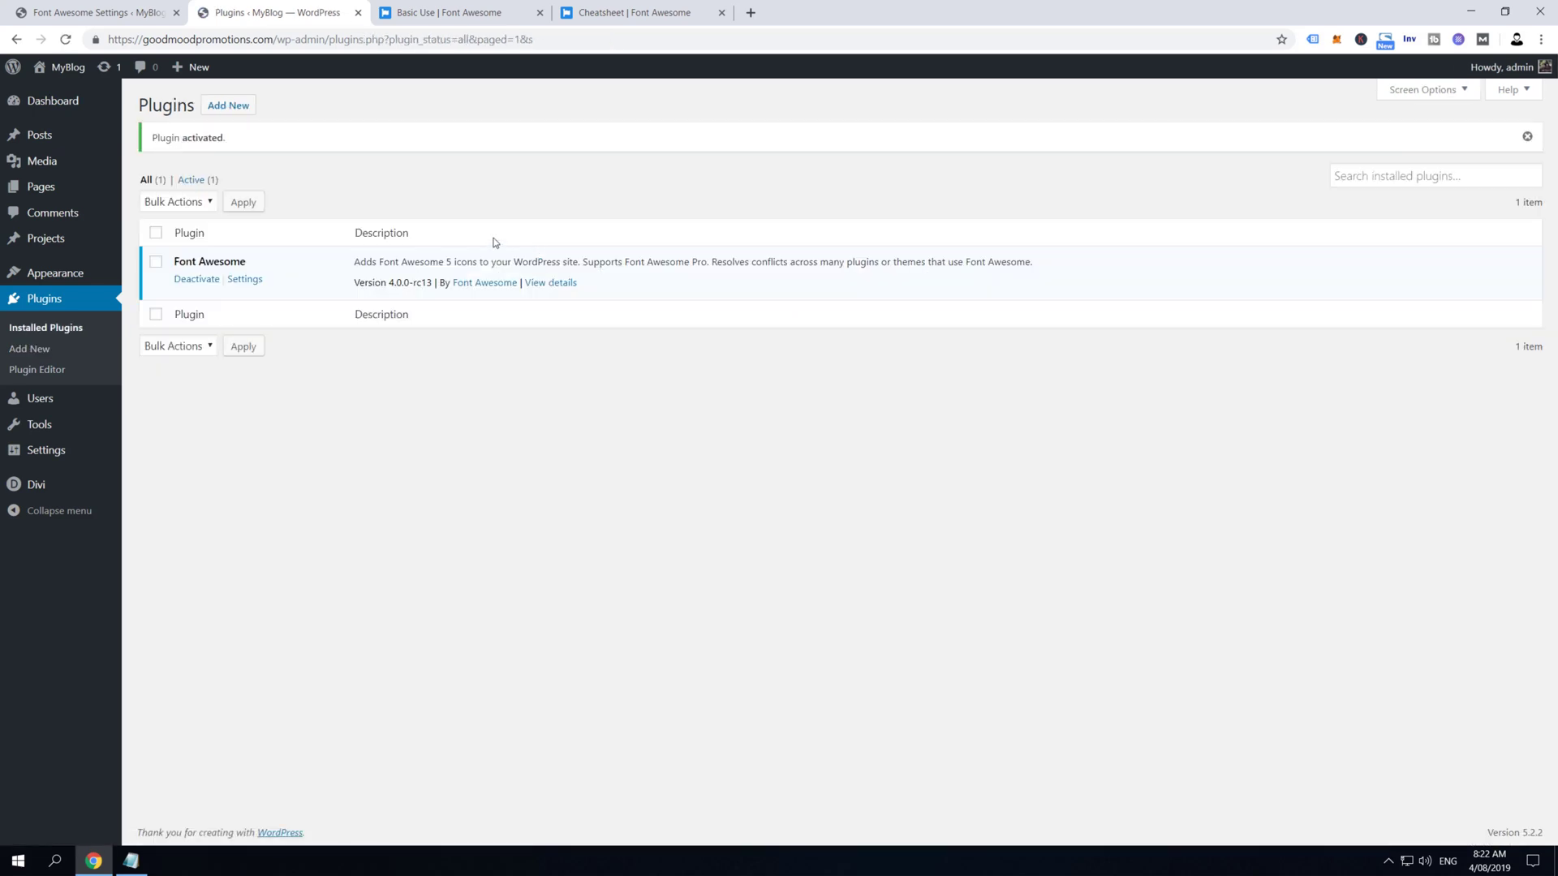
pyautogui.moveTo(46, 450)
pyautogui.click(174, 605)
pyautogui.scroll(-2, 327, 405)
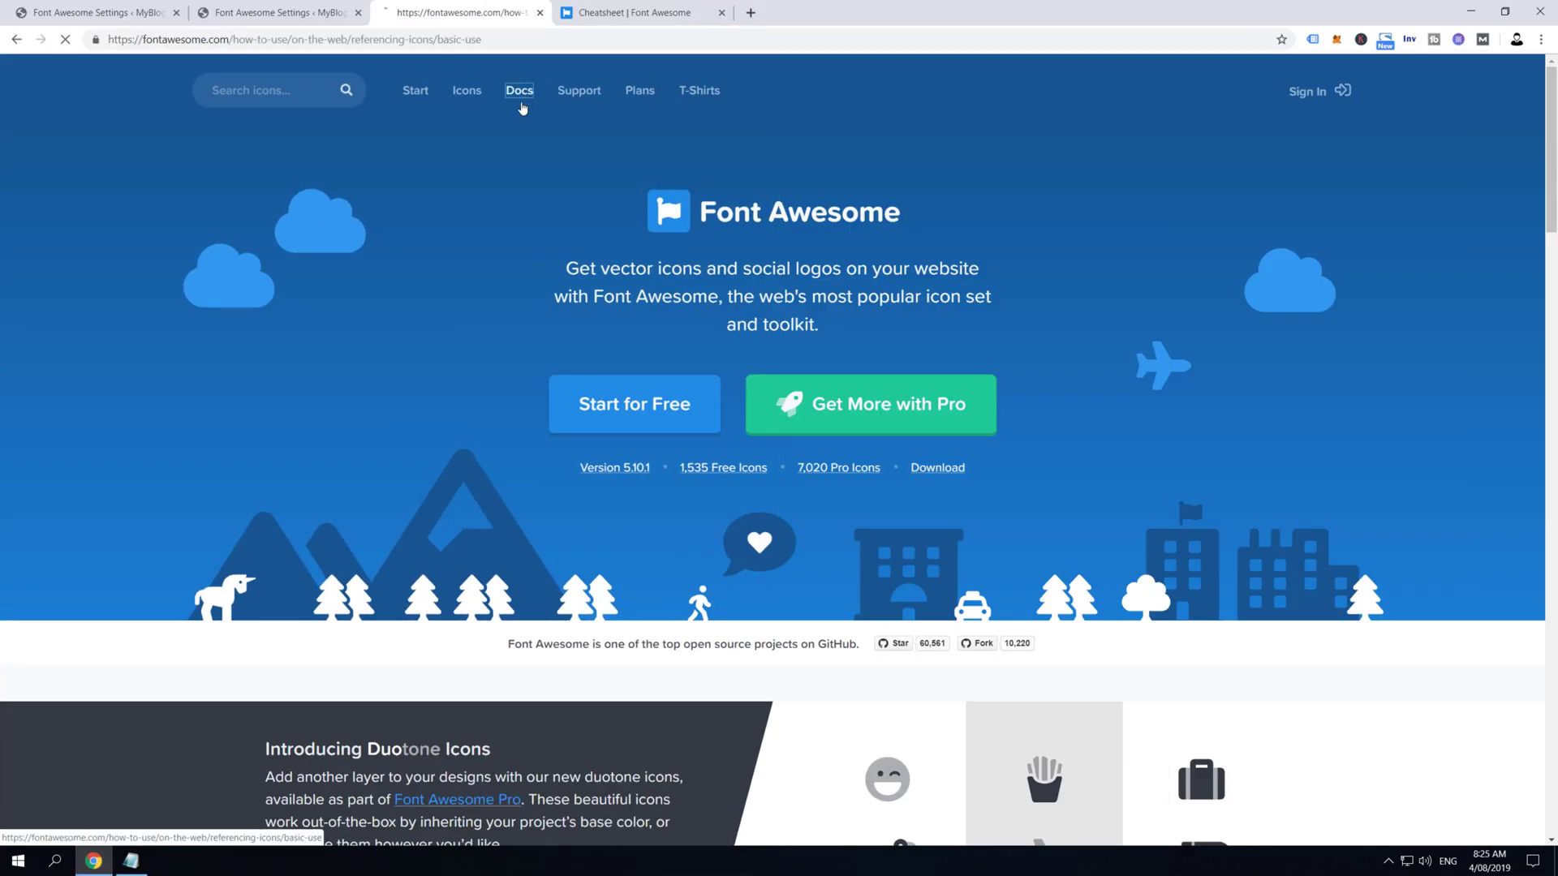
pyautogui.click(526, 122)
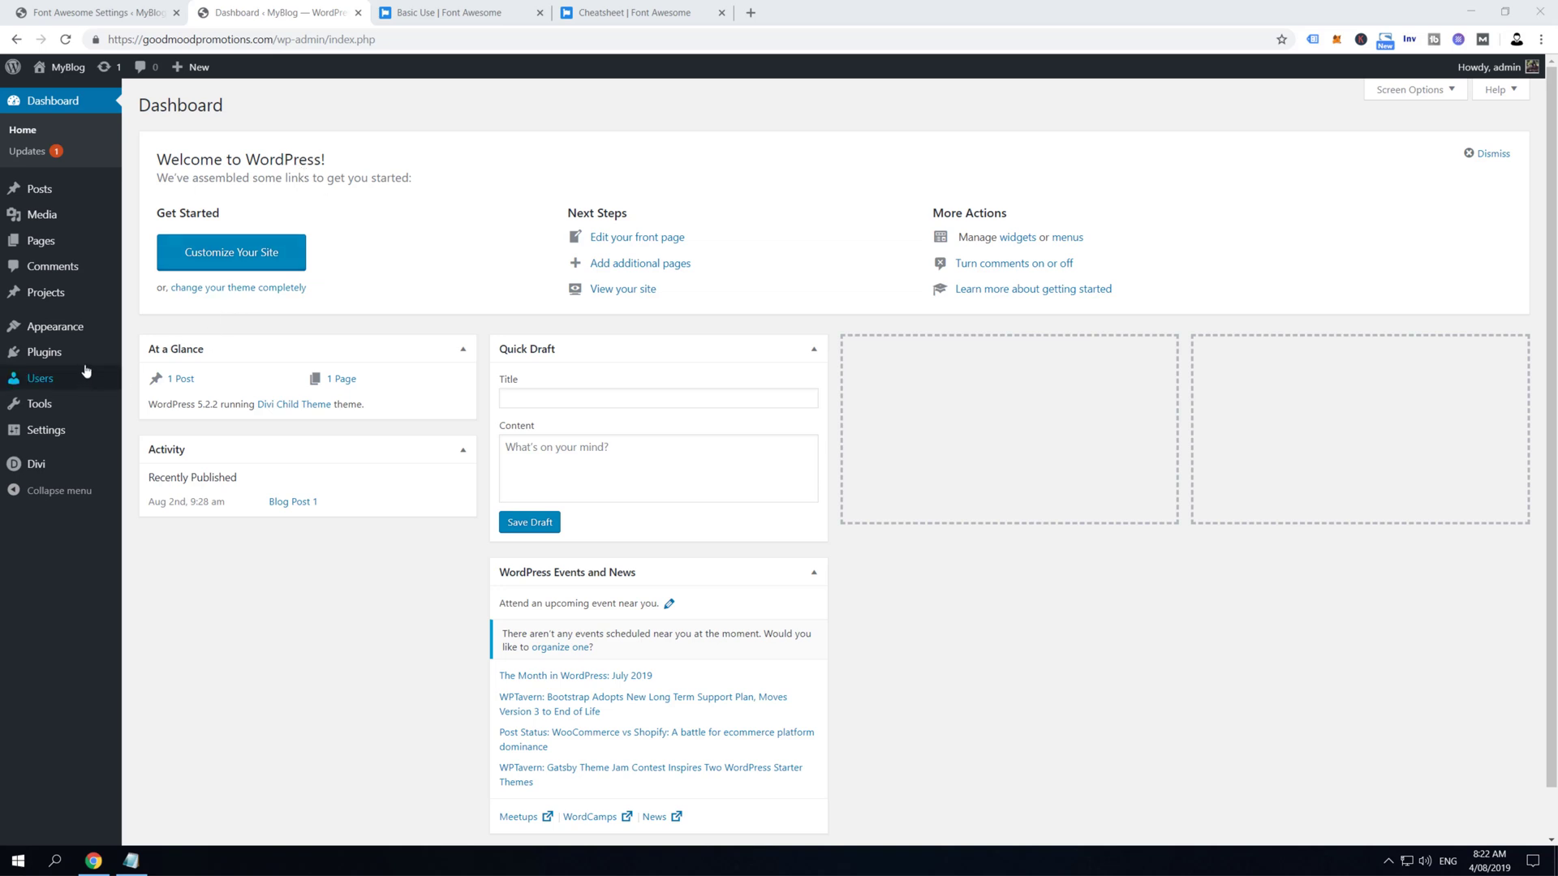
# From Plugins > Add New, search 'font awesom', then install and activate Font Awesome 4.0.0-rc13
pyautogui.moveTo(73, 361)
pyautogui.click(170, 375)
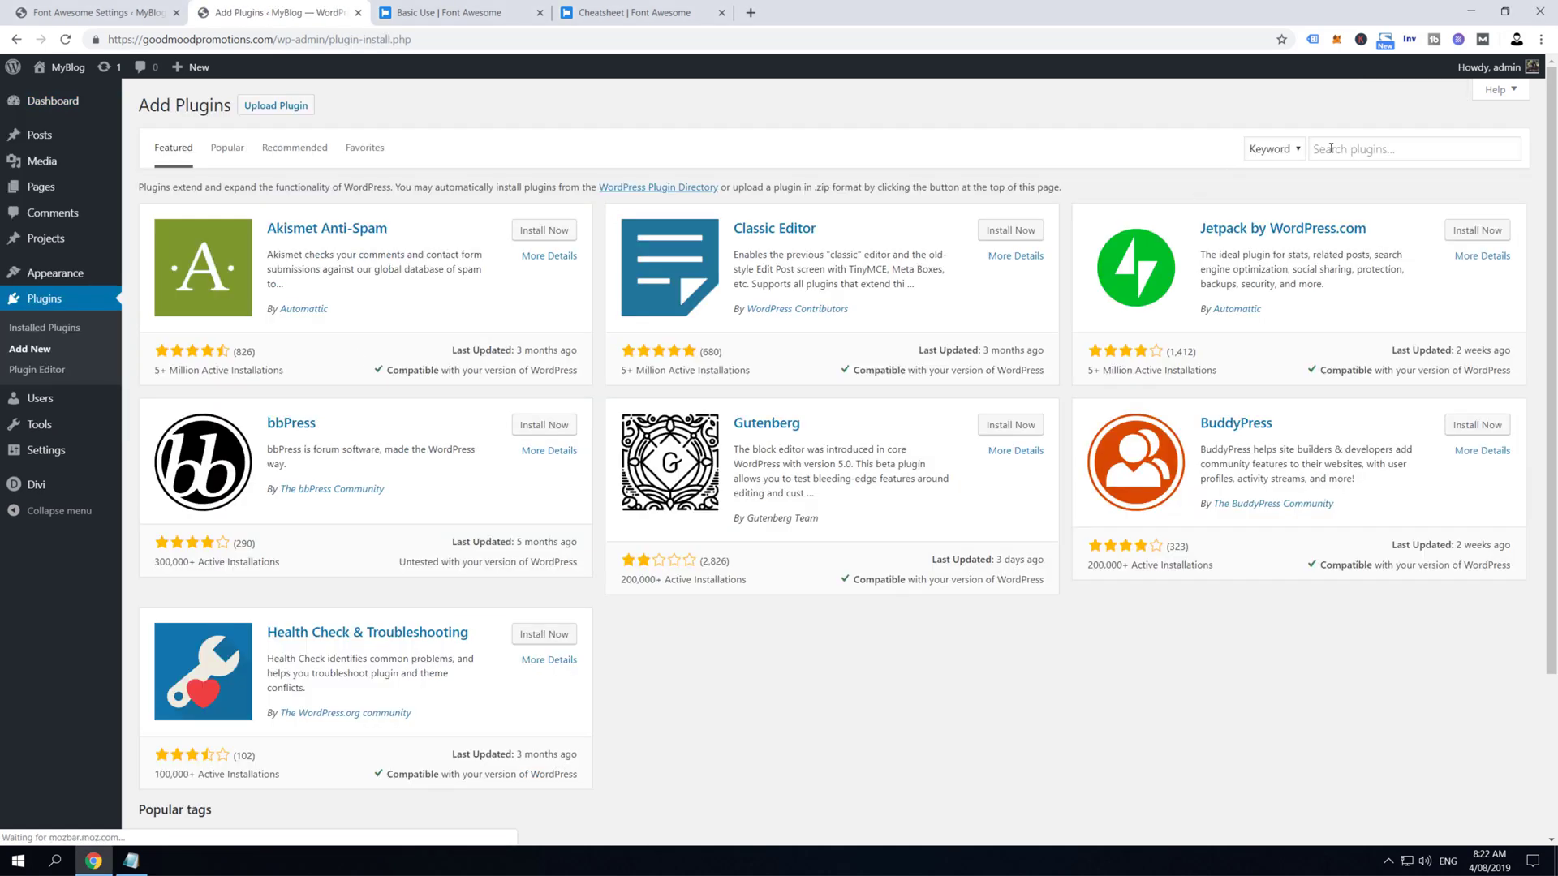
pyautogui.click(1331, 148)
pyautogui.write('font aw')
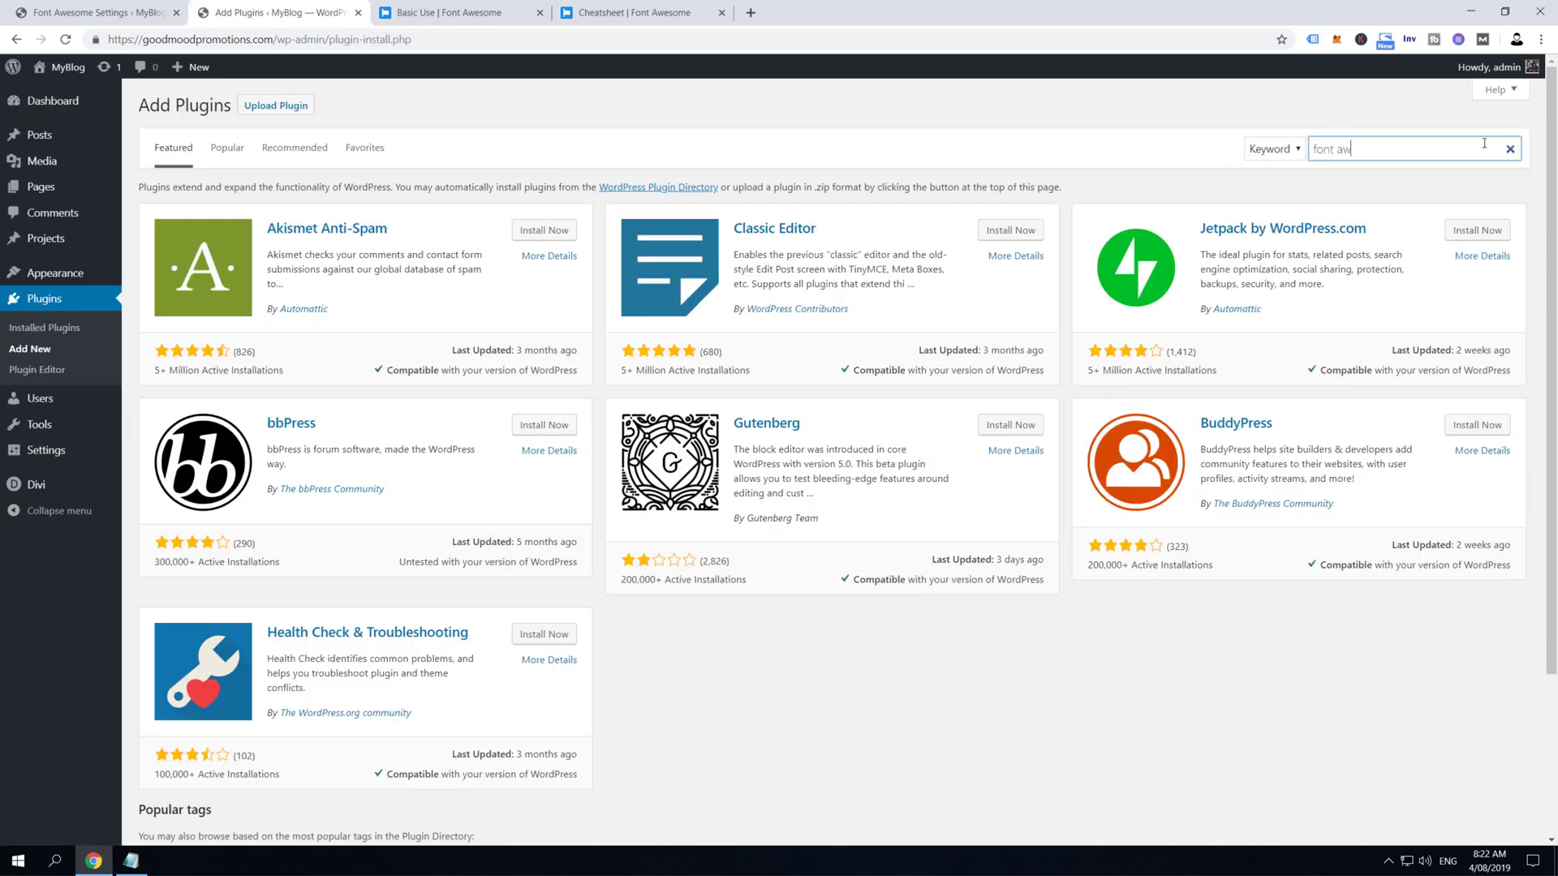
pyautogui.write('esome')
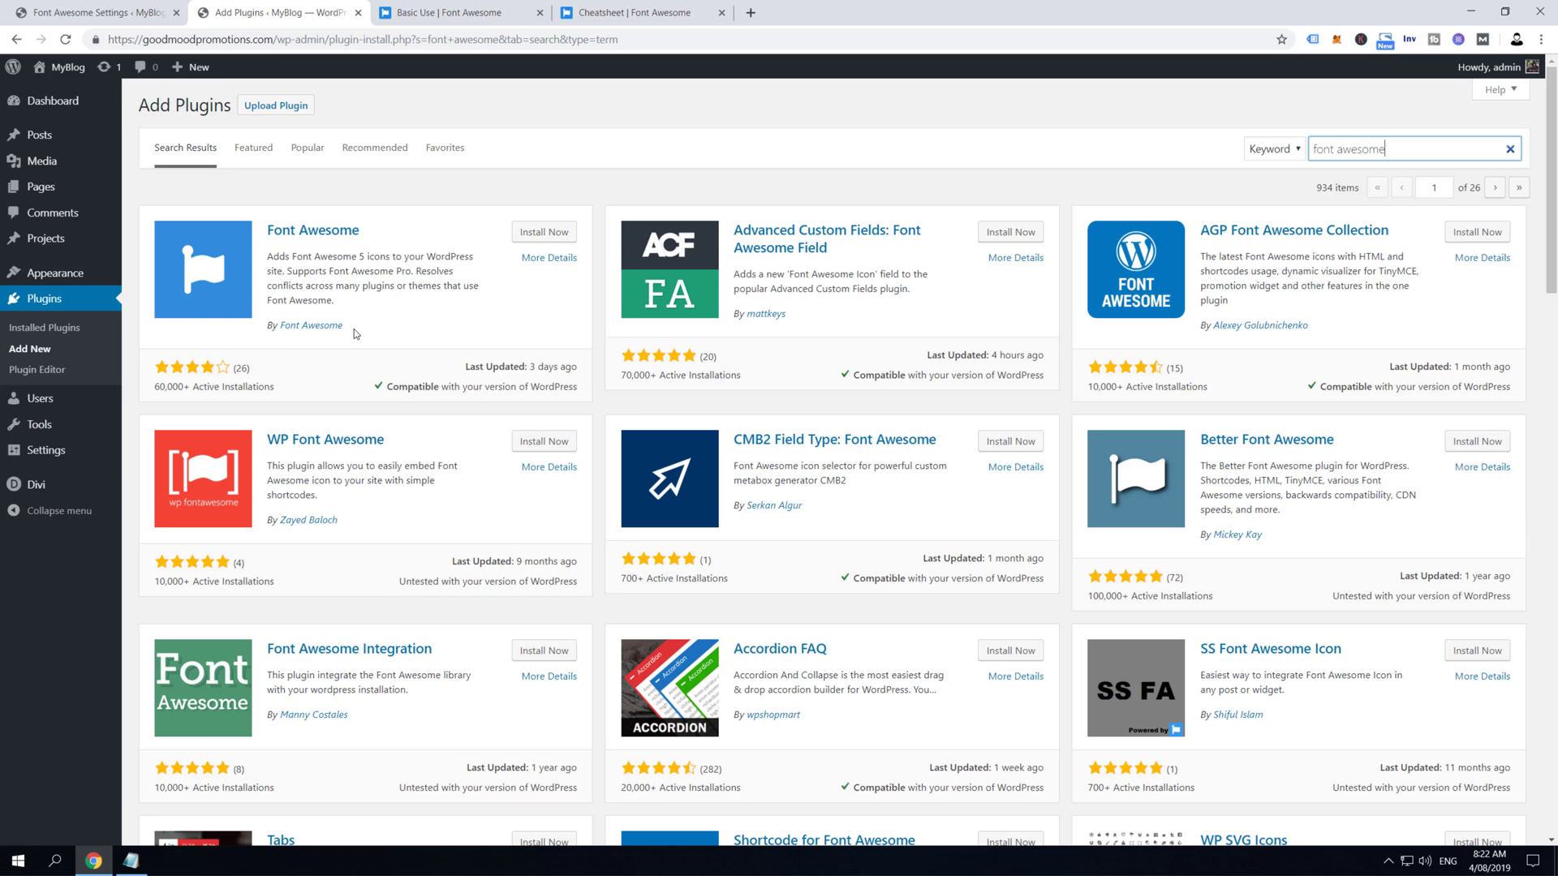
pyautogui.click(541, 234)
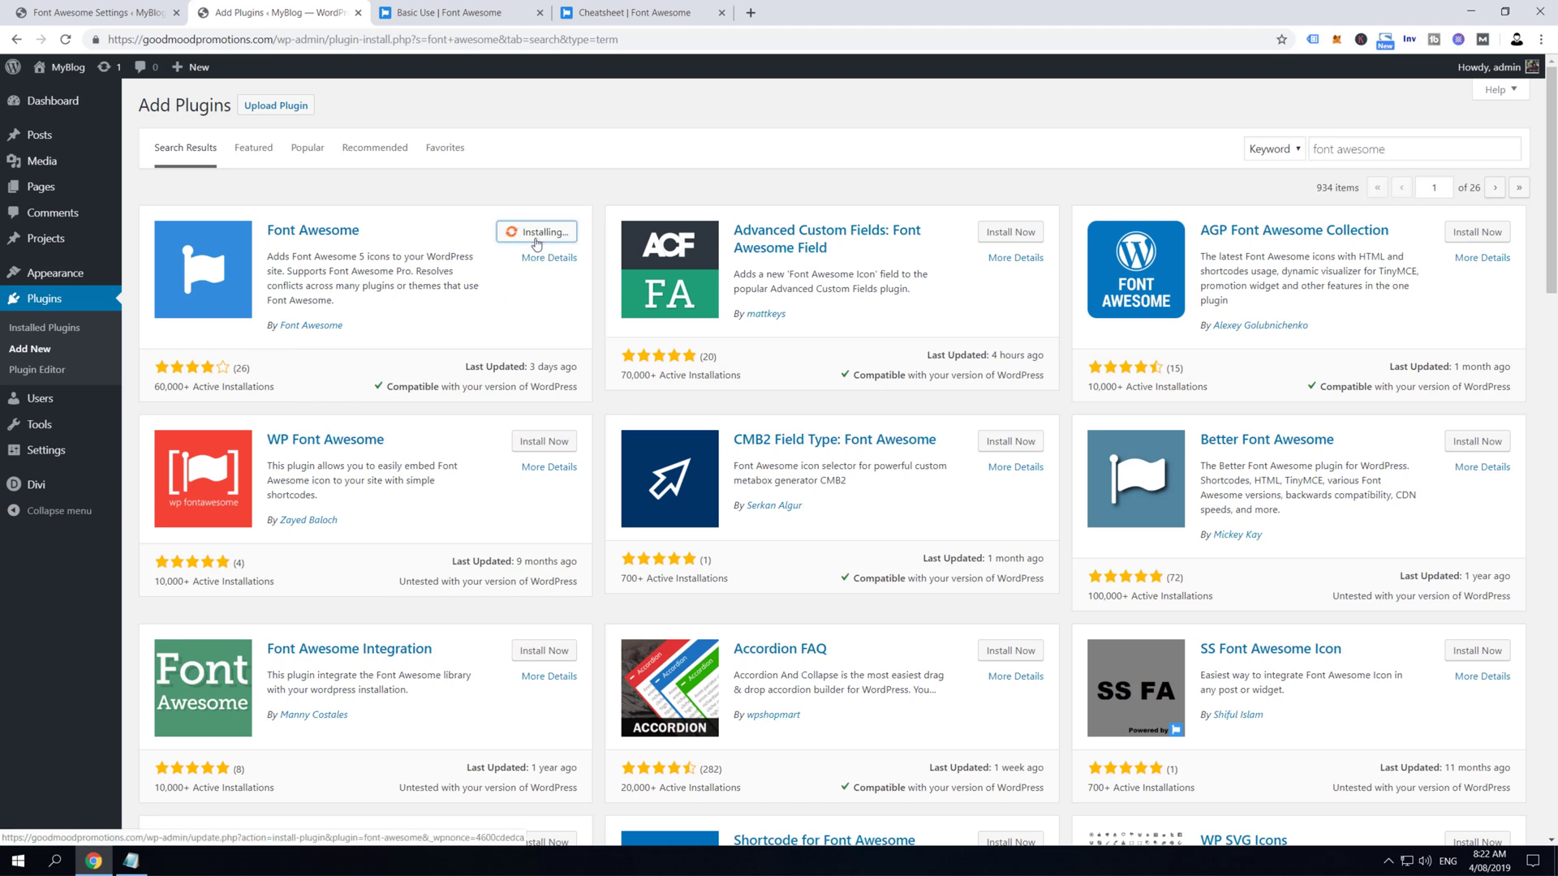
pyautogui.click(536, 240)
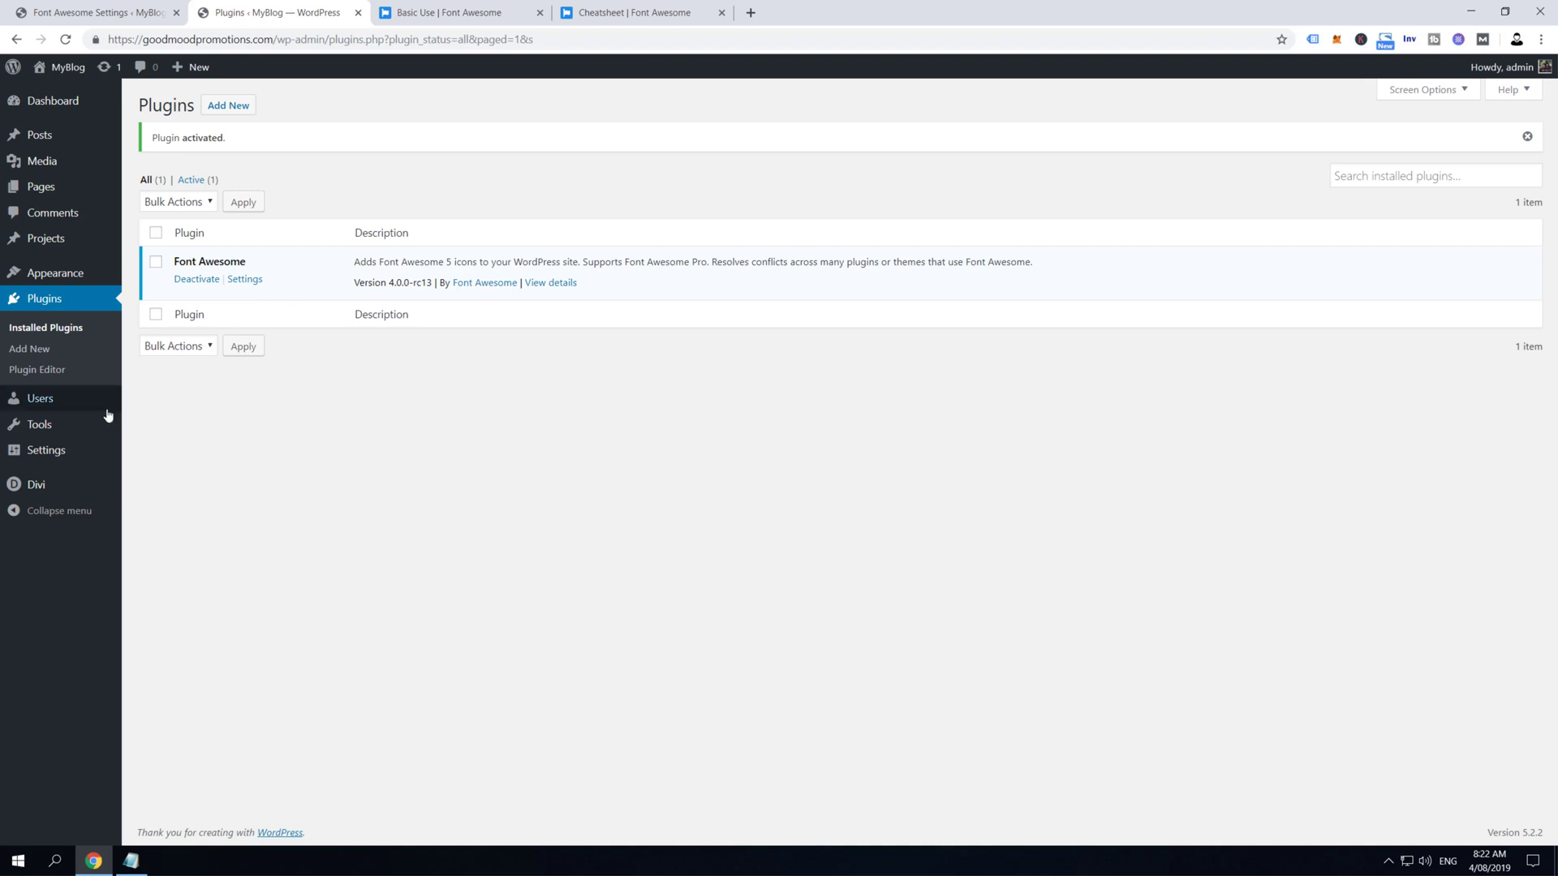
# Open Settings > Font Awesome to show the Free 5.10.1 webfont load specification
pyautogui.moveTo(59, 448)
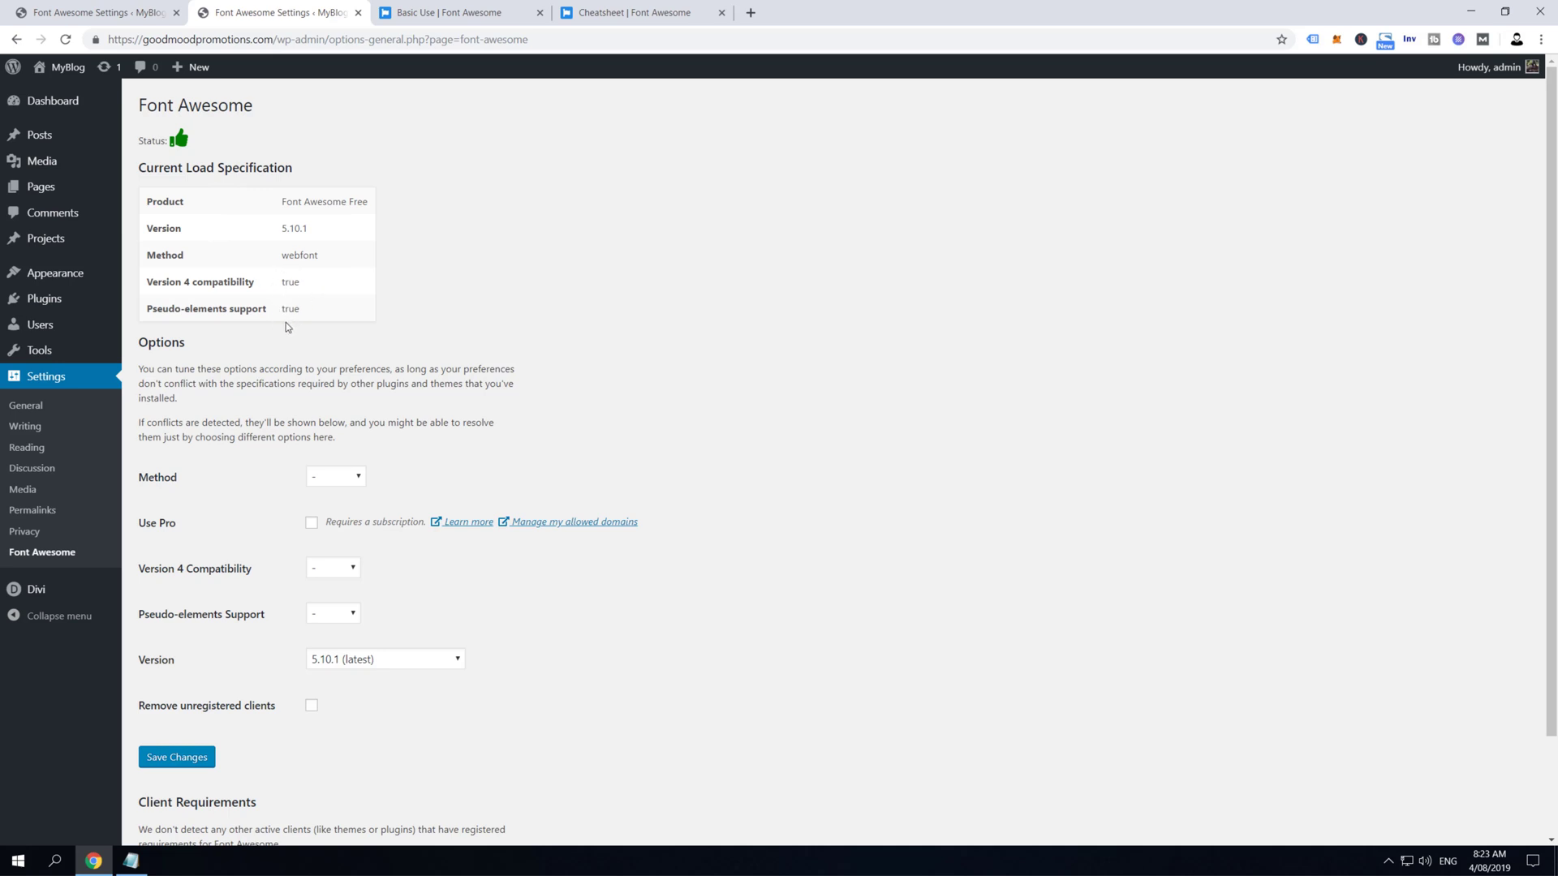
# Choose webfont as the Font Awesome loading method and leave Use Pro turned off
pyautogui.scroll(-3, 286, 324)
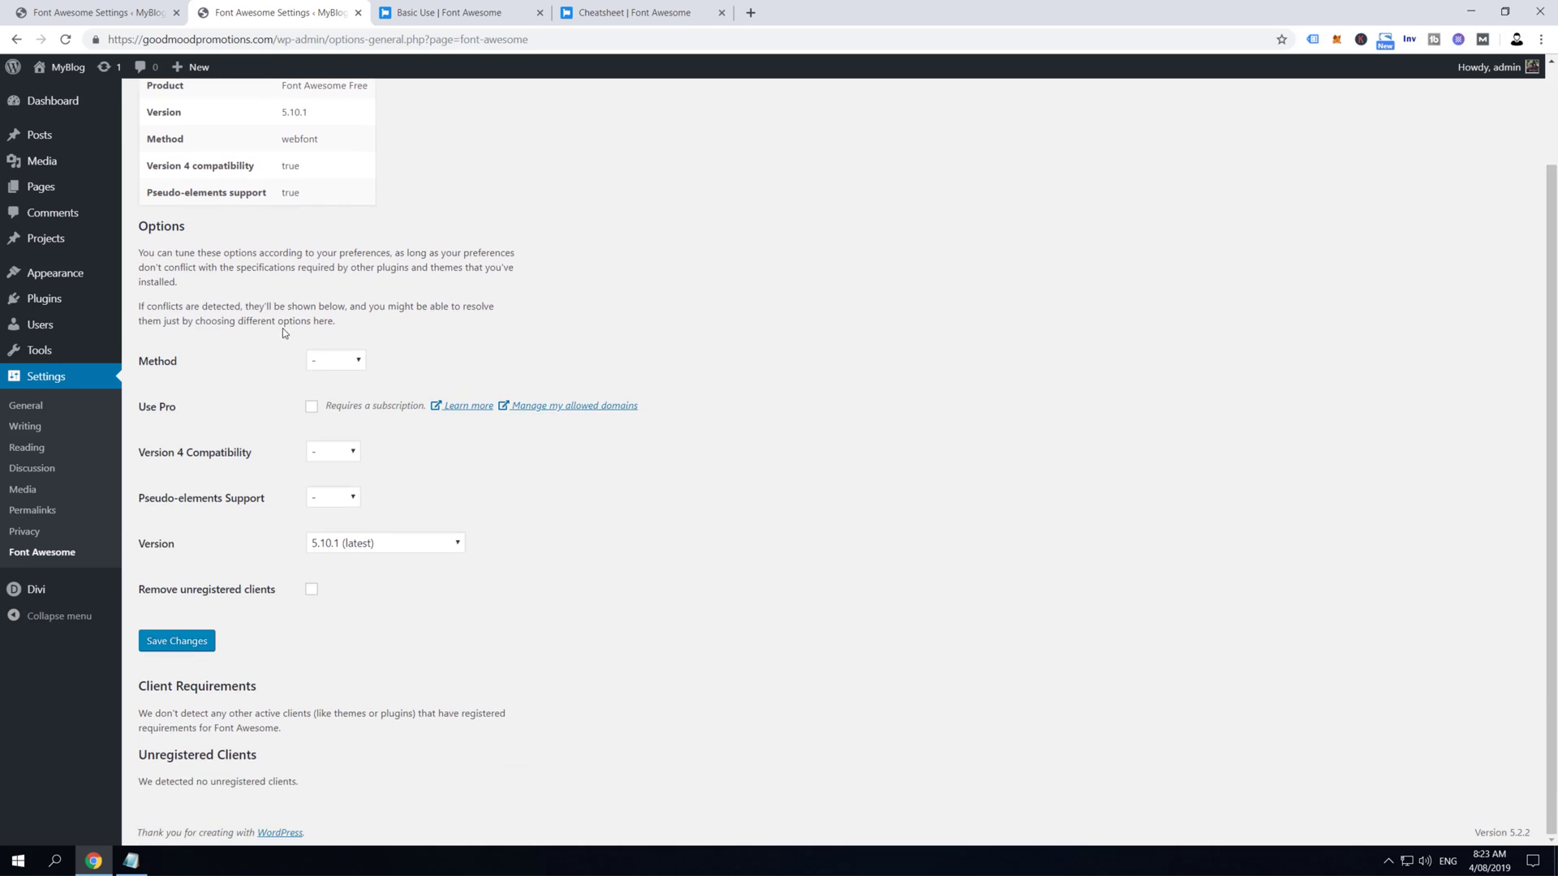
pyautogui.click(328, 361)
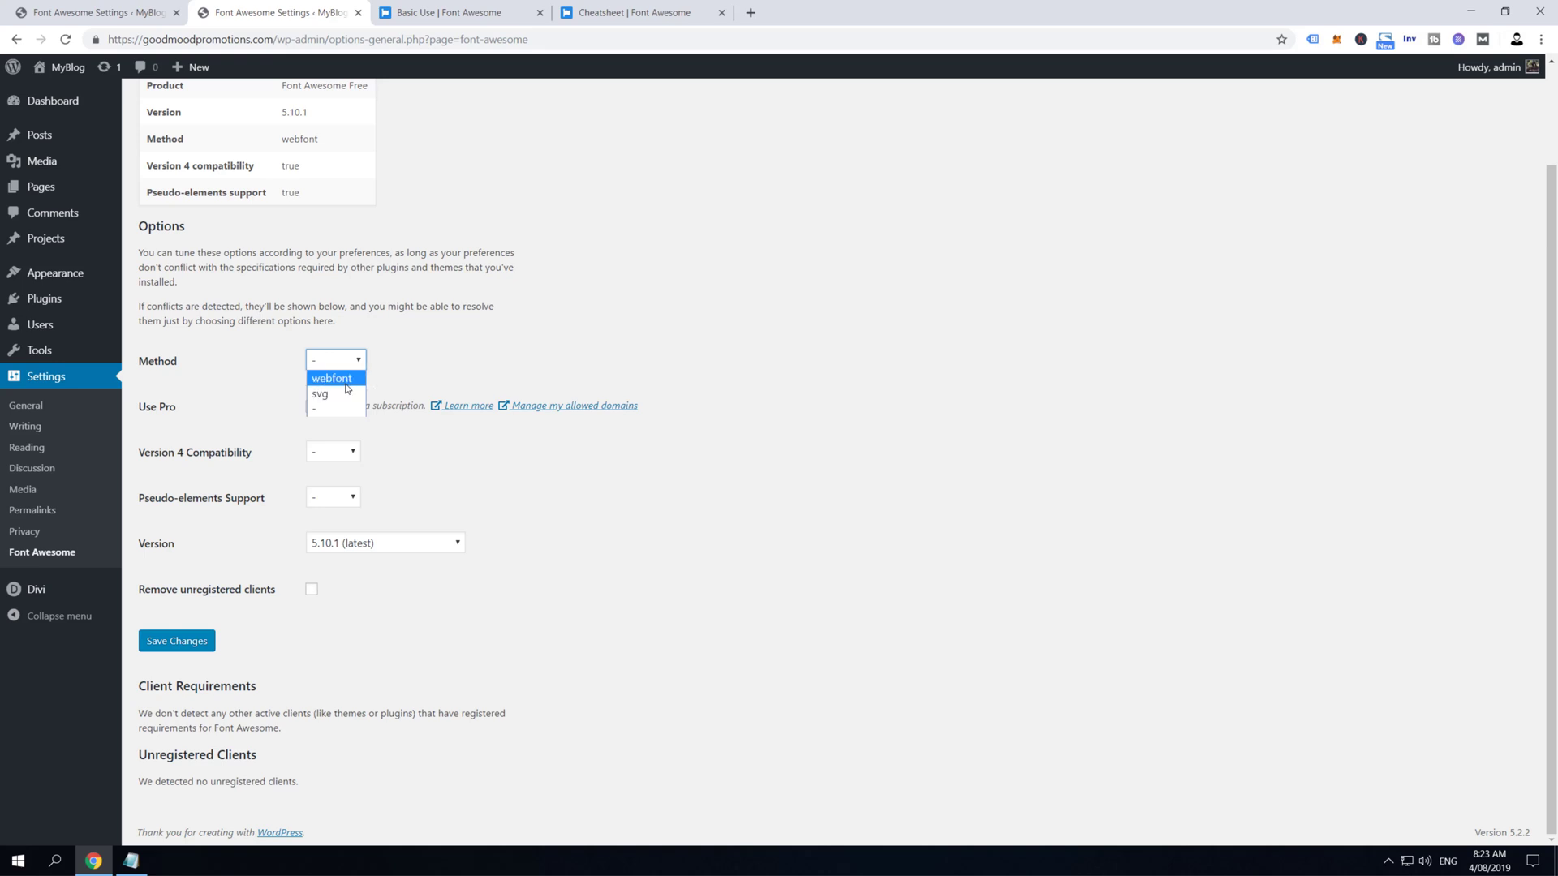
pyautogui.click(346, 379)
pyautogui.press('Tab')
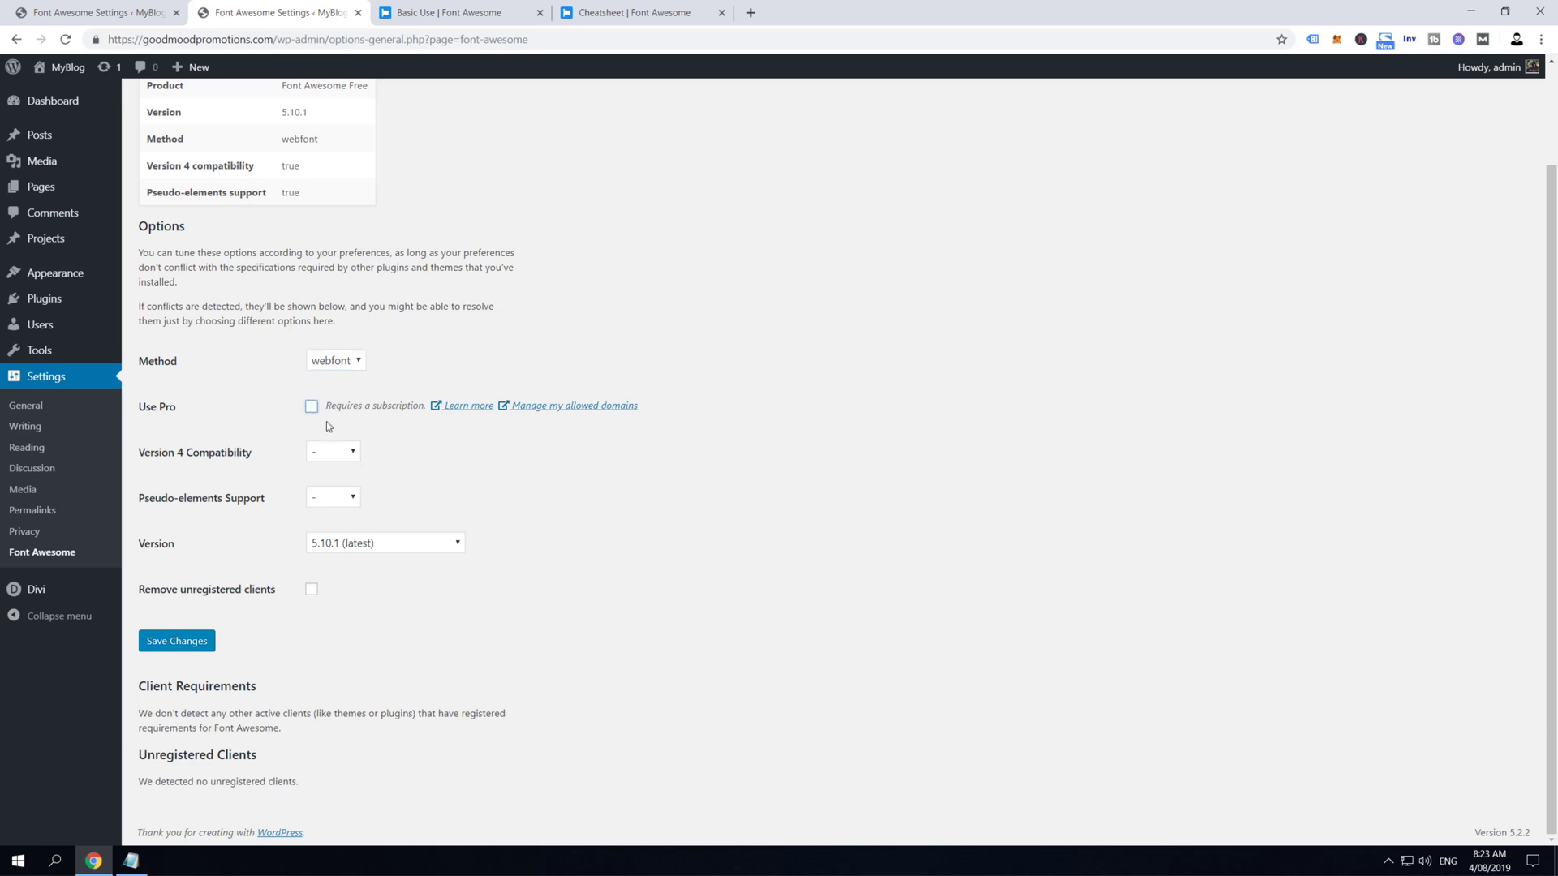
pyautogui.click(328, 425)
pyautogui.click(313, 408)
pyautogui.click(312, 406)
pyautogui.moveTo(256, 459); pyautogui.dragTo(139, 461)
# Keep the Version 4 compatibility and pseudo-elements defaults and version 5.10.1 (latest)
pyautogui.click(327, 455)
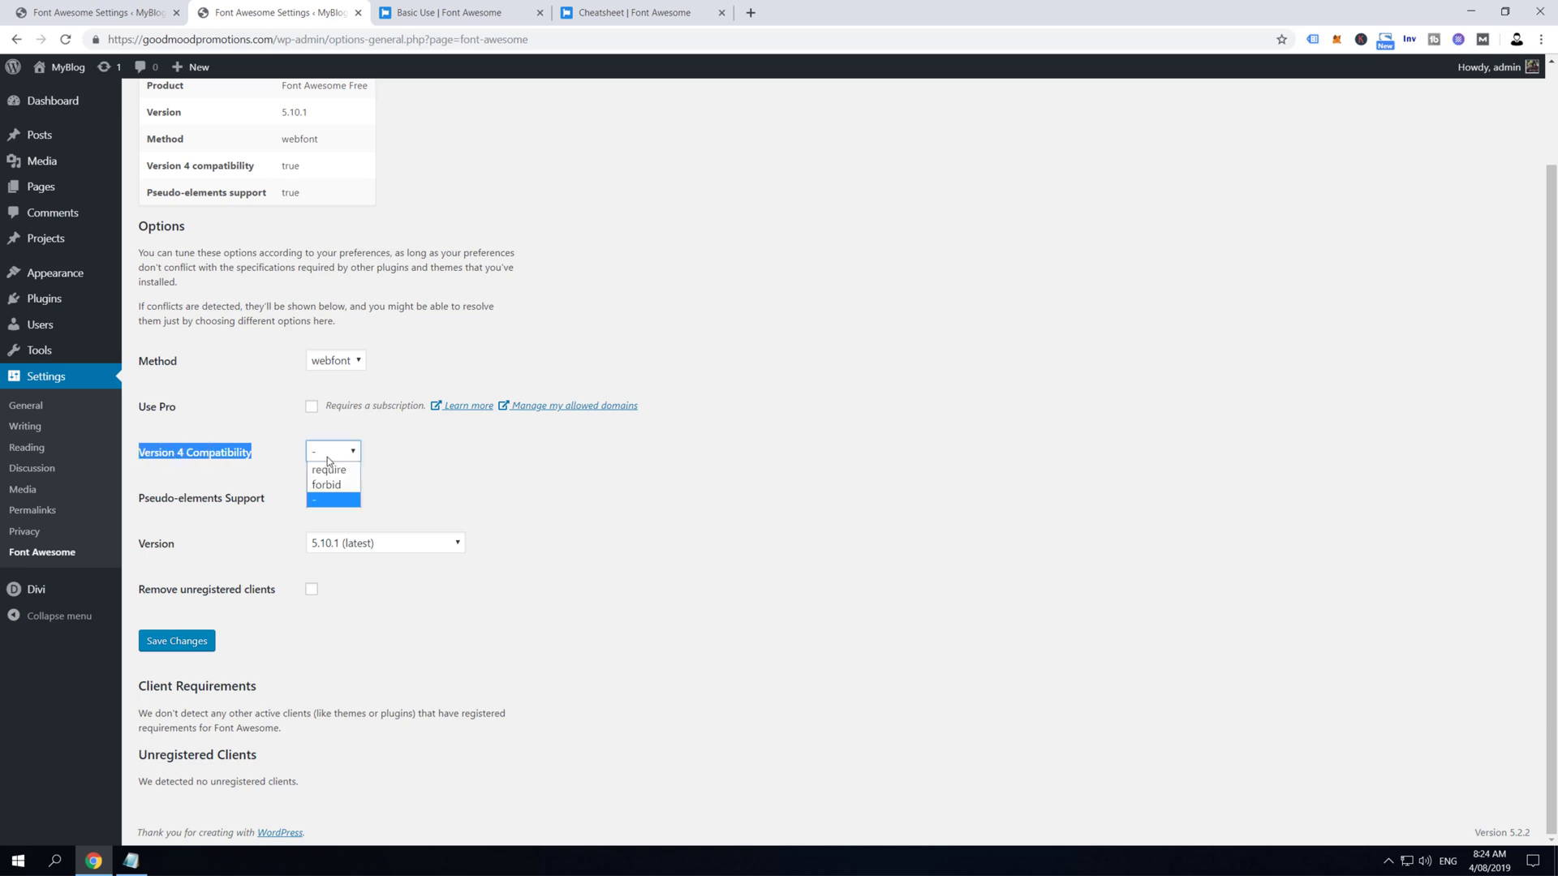
pyautogui.click(416, 468)
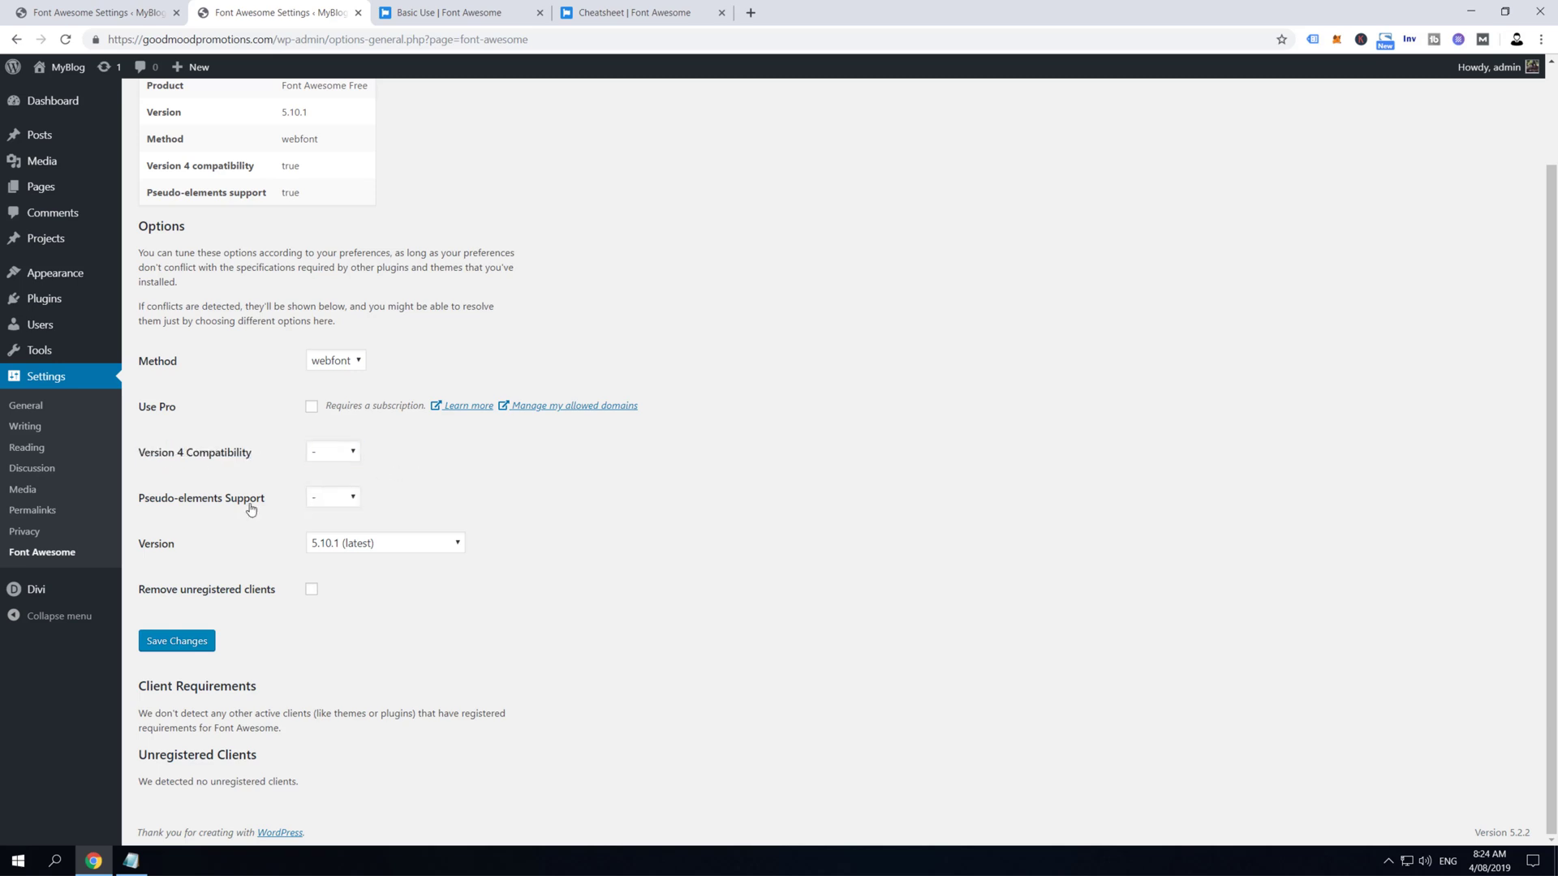
pyautogui.click(336, 498)
pyautogui.click(338, 497)
pyautogui.click(413, 544)
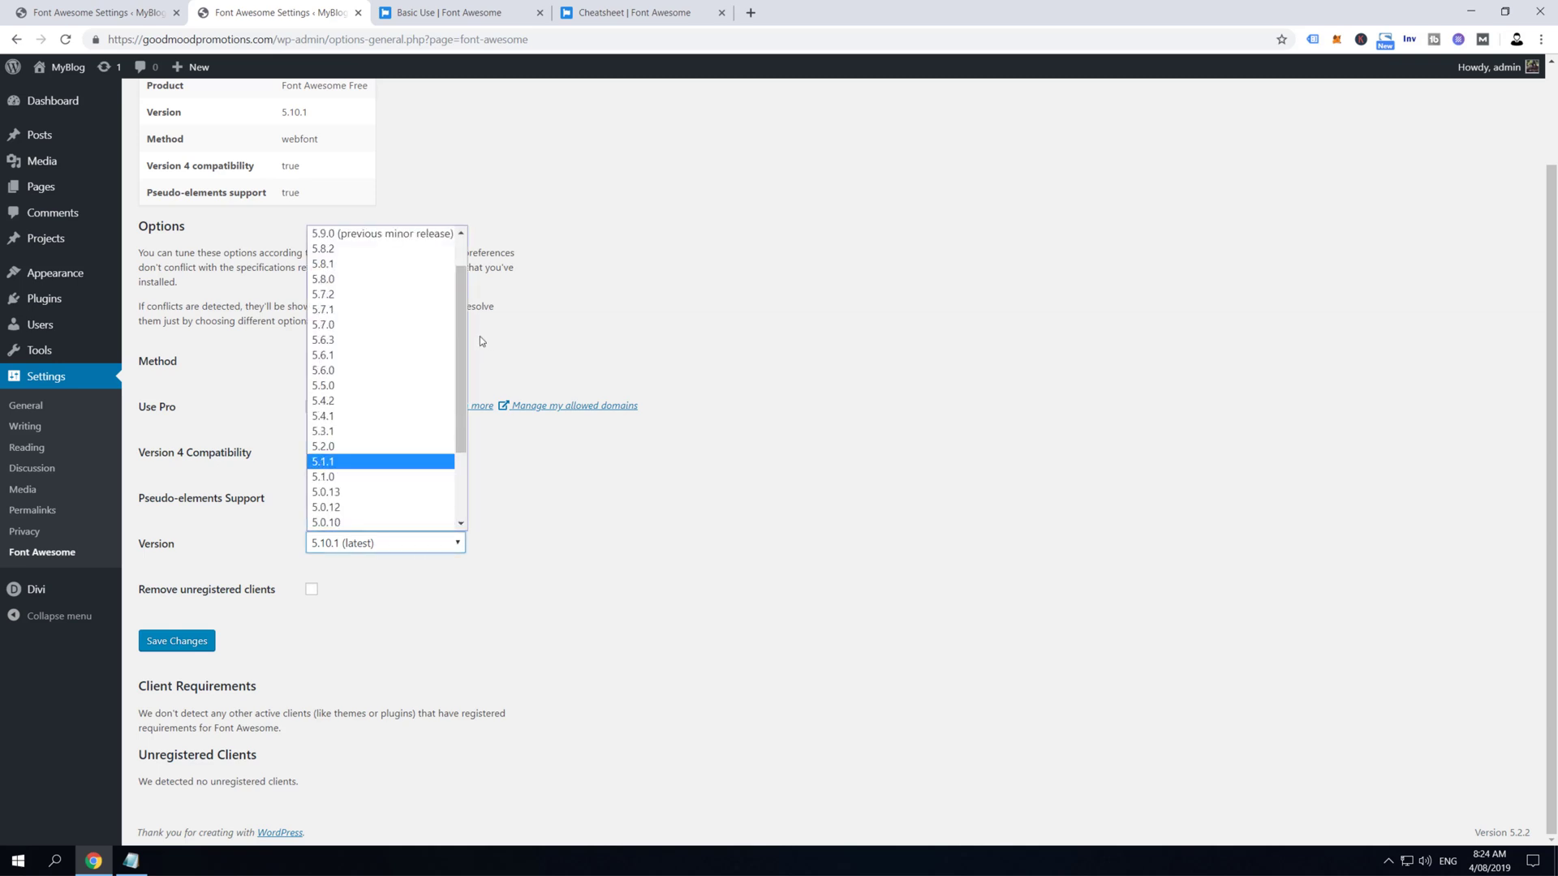
pyautogui.scroll(-2, 445, 445)
pyautogui.scroll(3, 456, 333)
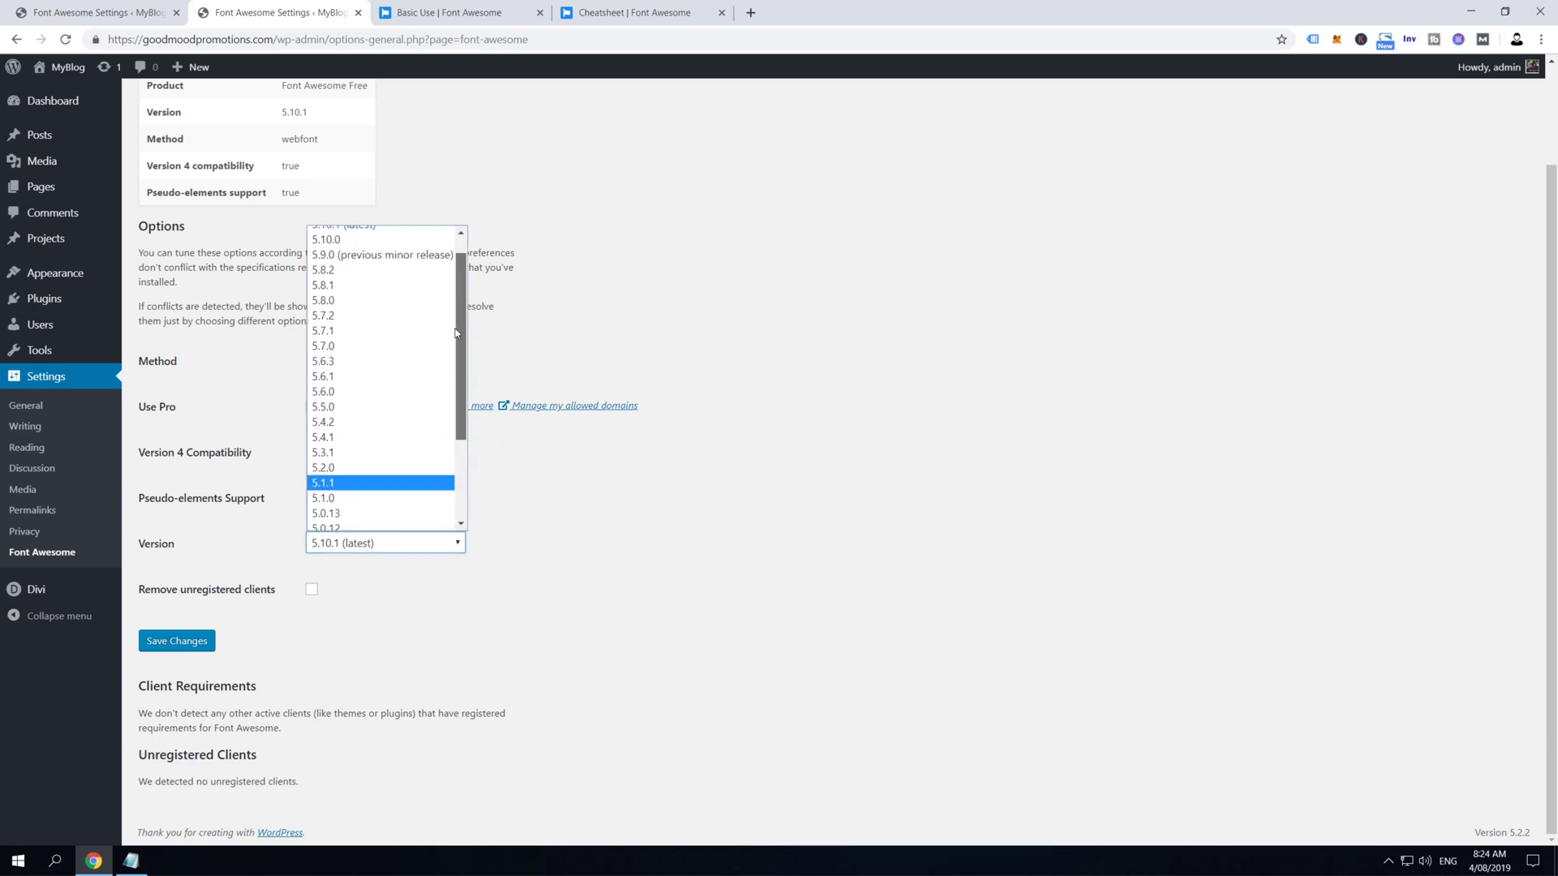
pyautogui.scroll(1, 456, 332)
pyautogui.click(349, 237)
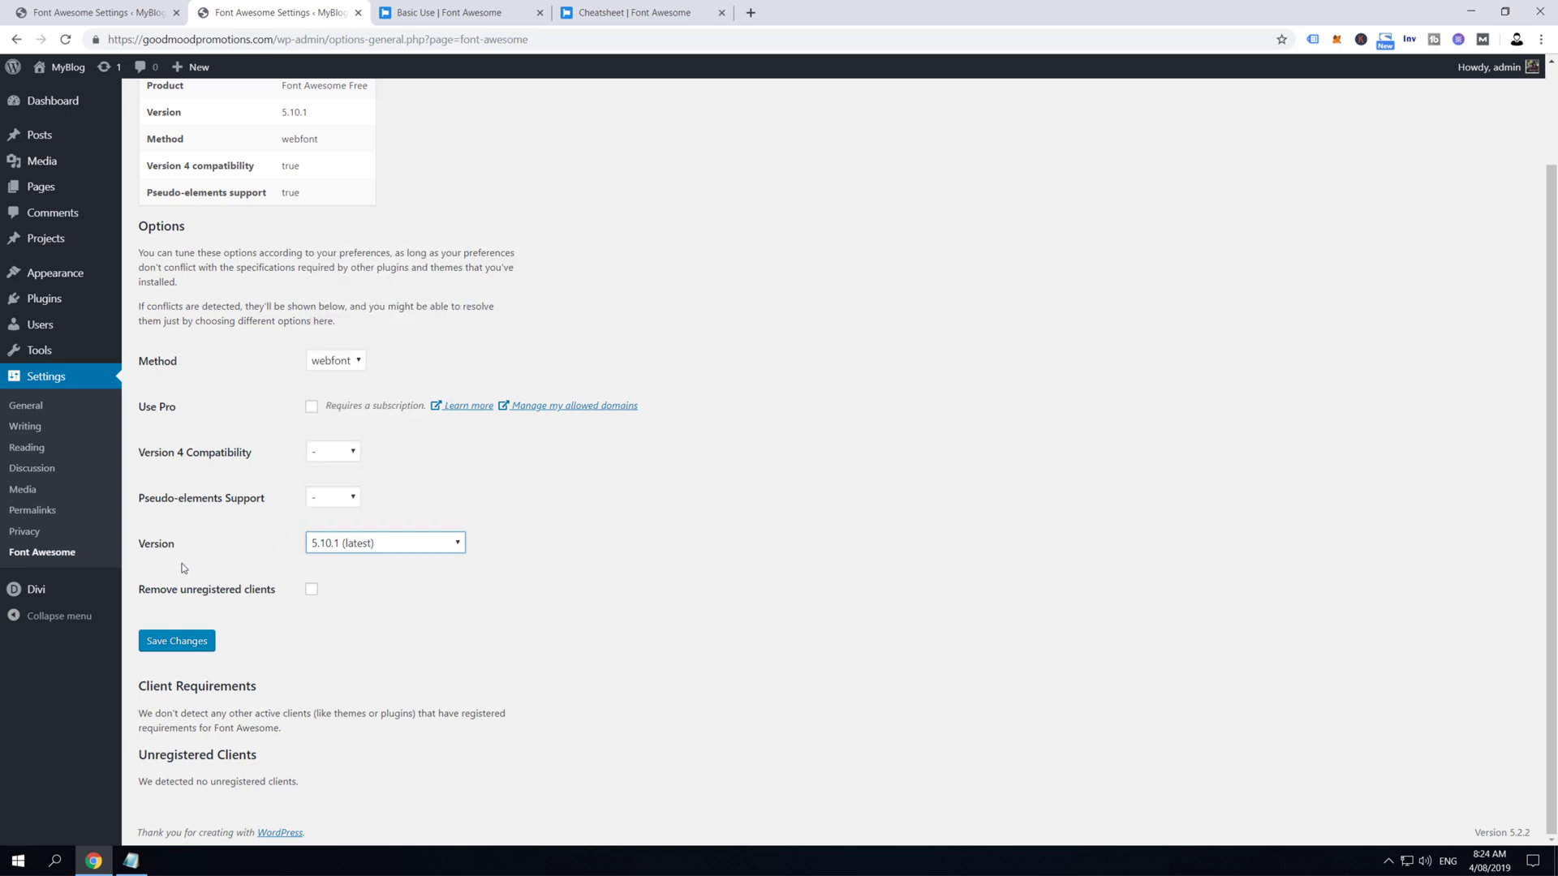
# Leave Remove unregistered clients off and save the Font Awesome settings
pyautogui.moveTo(276, 589); pyautogui.dragTo(143, 597)
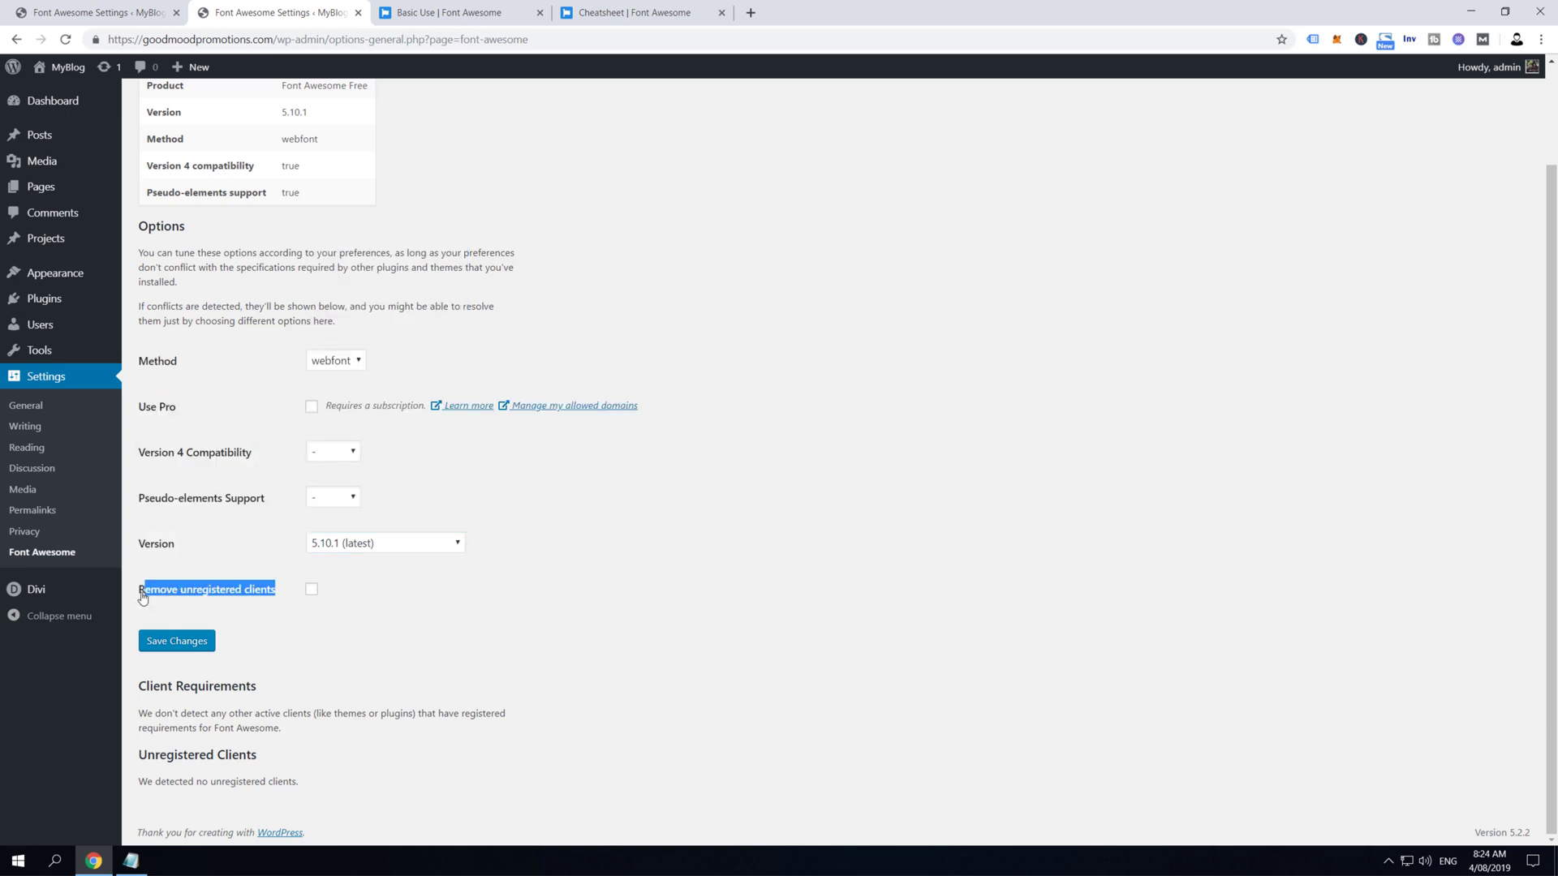
pyautogui.click(362, 602)
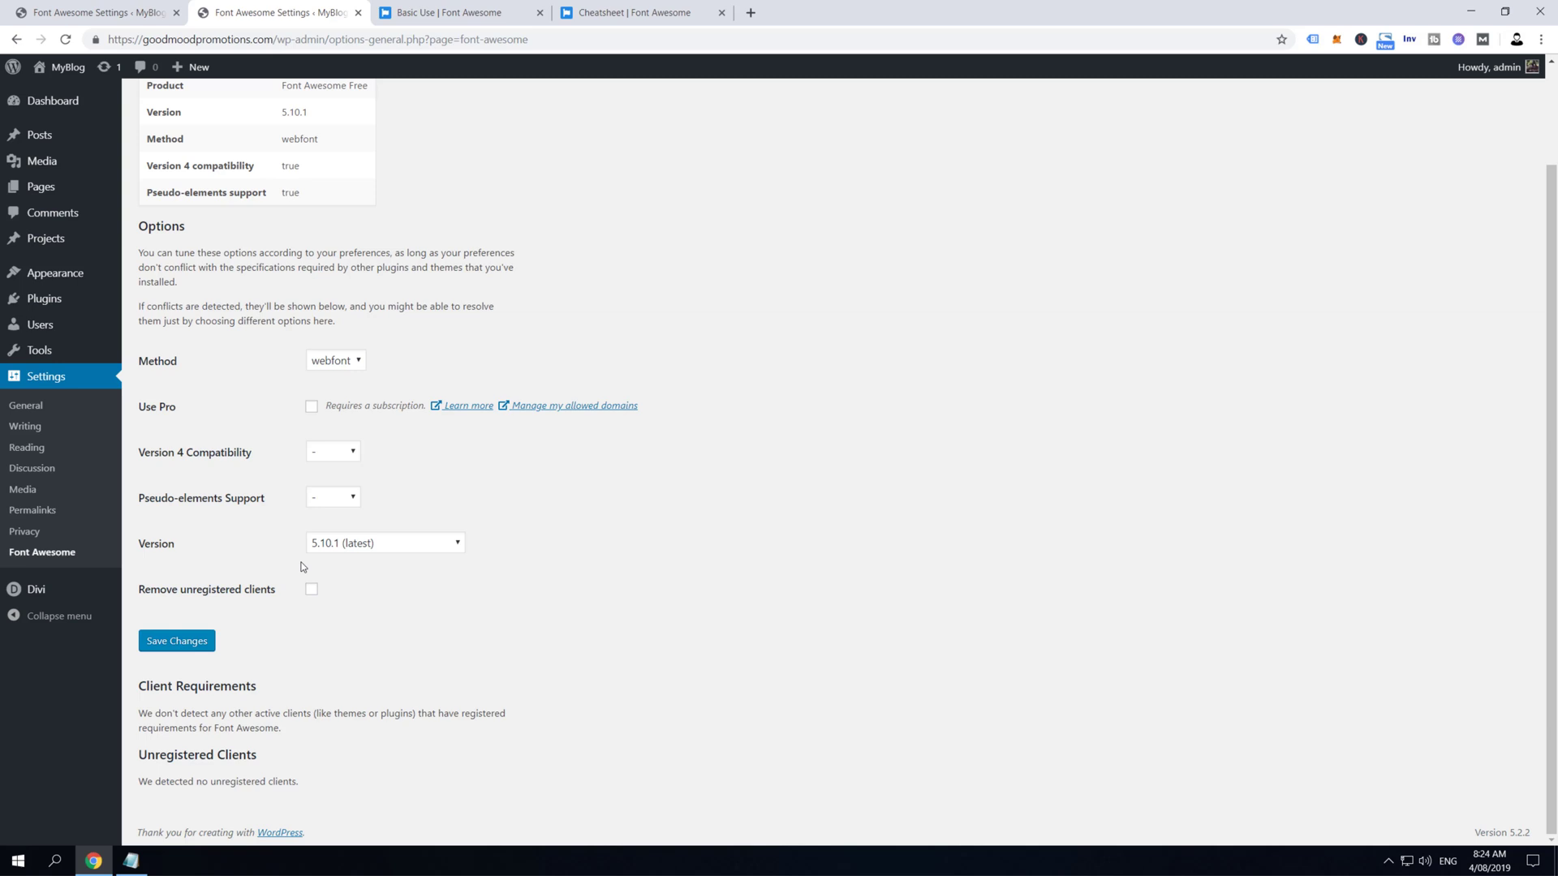
pyautogui.click(310, 596)
pyautogui.click(311, 596)
pyautogui.click(185, 647)
# On the Font Awesome site, open Basic Use docs and highlight the camera icon code example
pyautogui.click(461, 406)
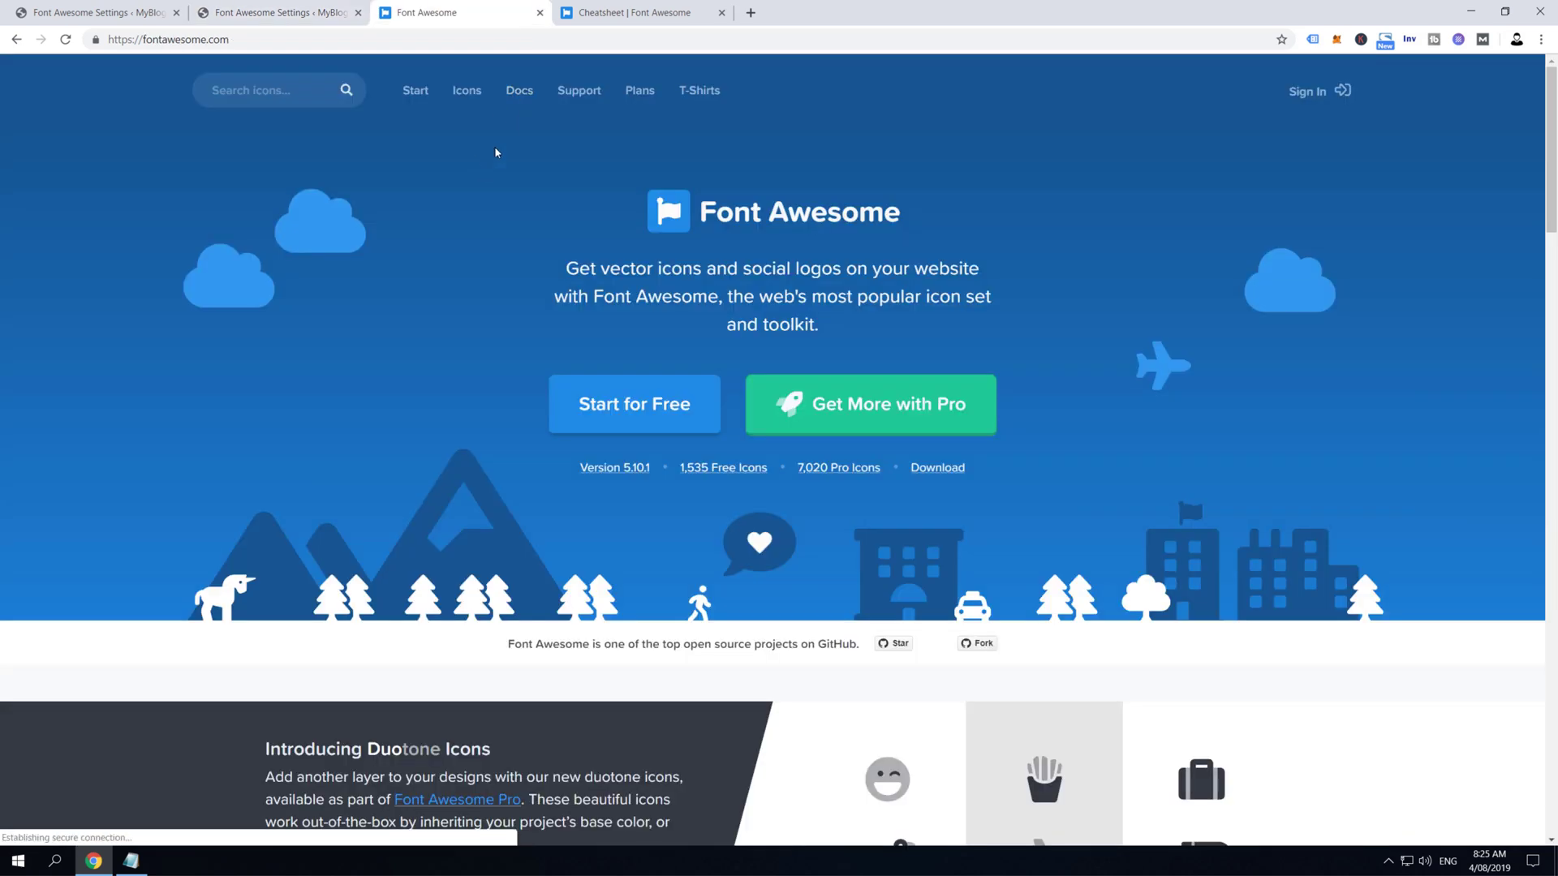
pyautogui.click(519, 92)
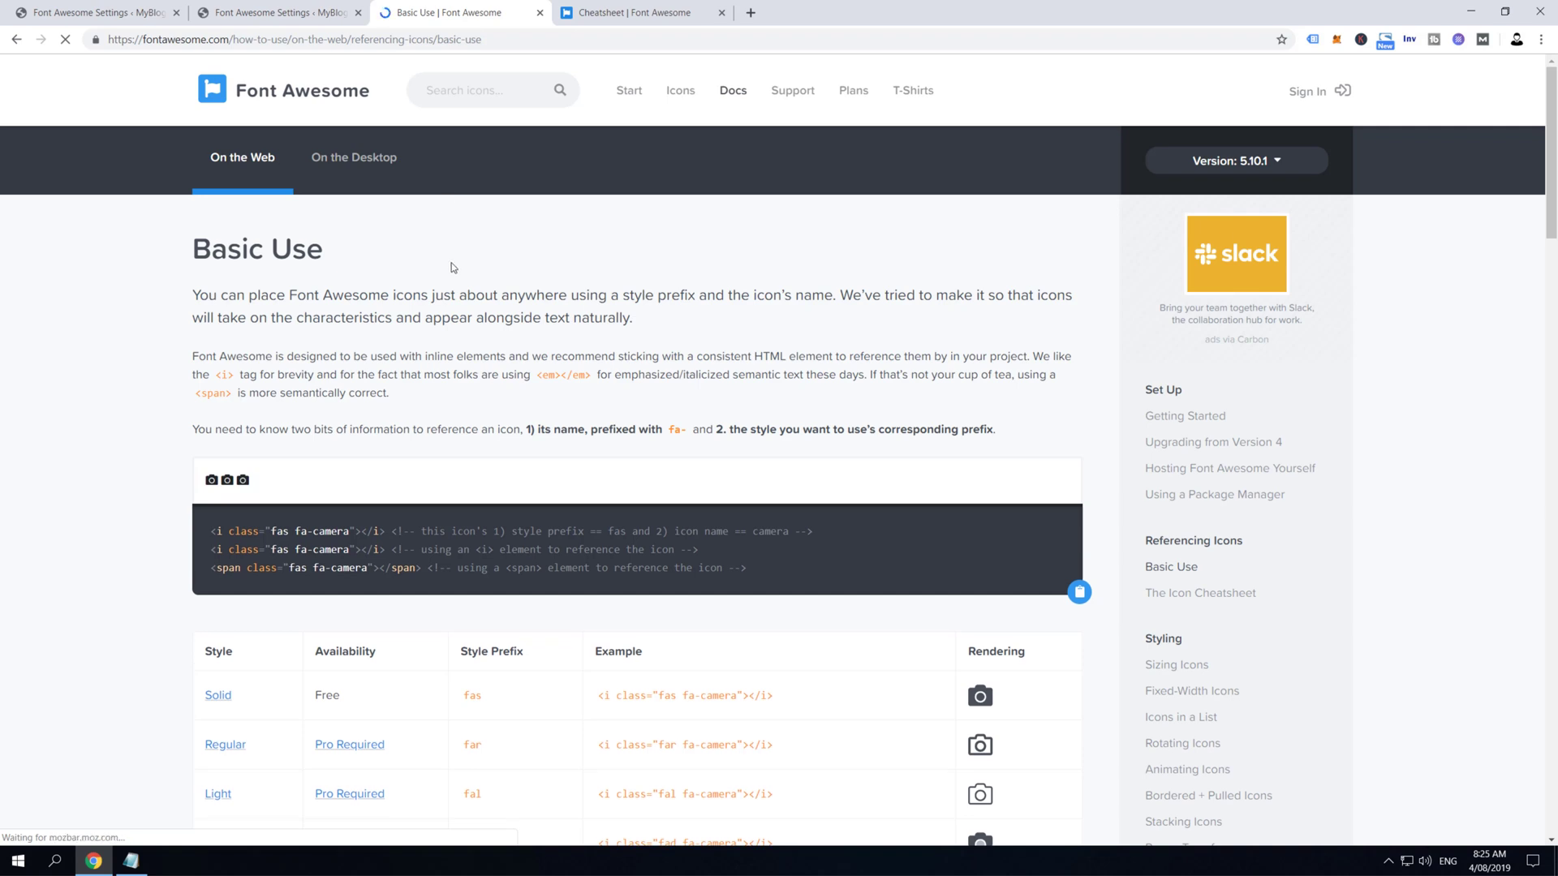
pyautogui.scroll(-2, 450, 293)
pyautogui.scroll(-1, 430, 341)
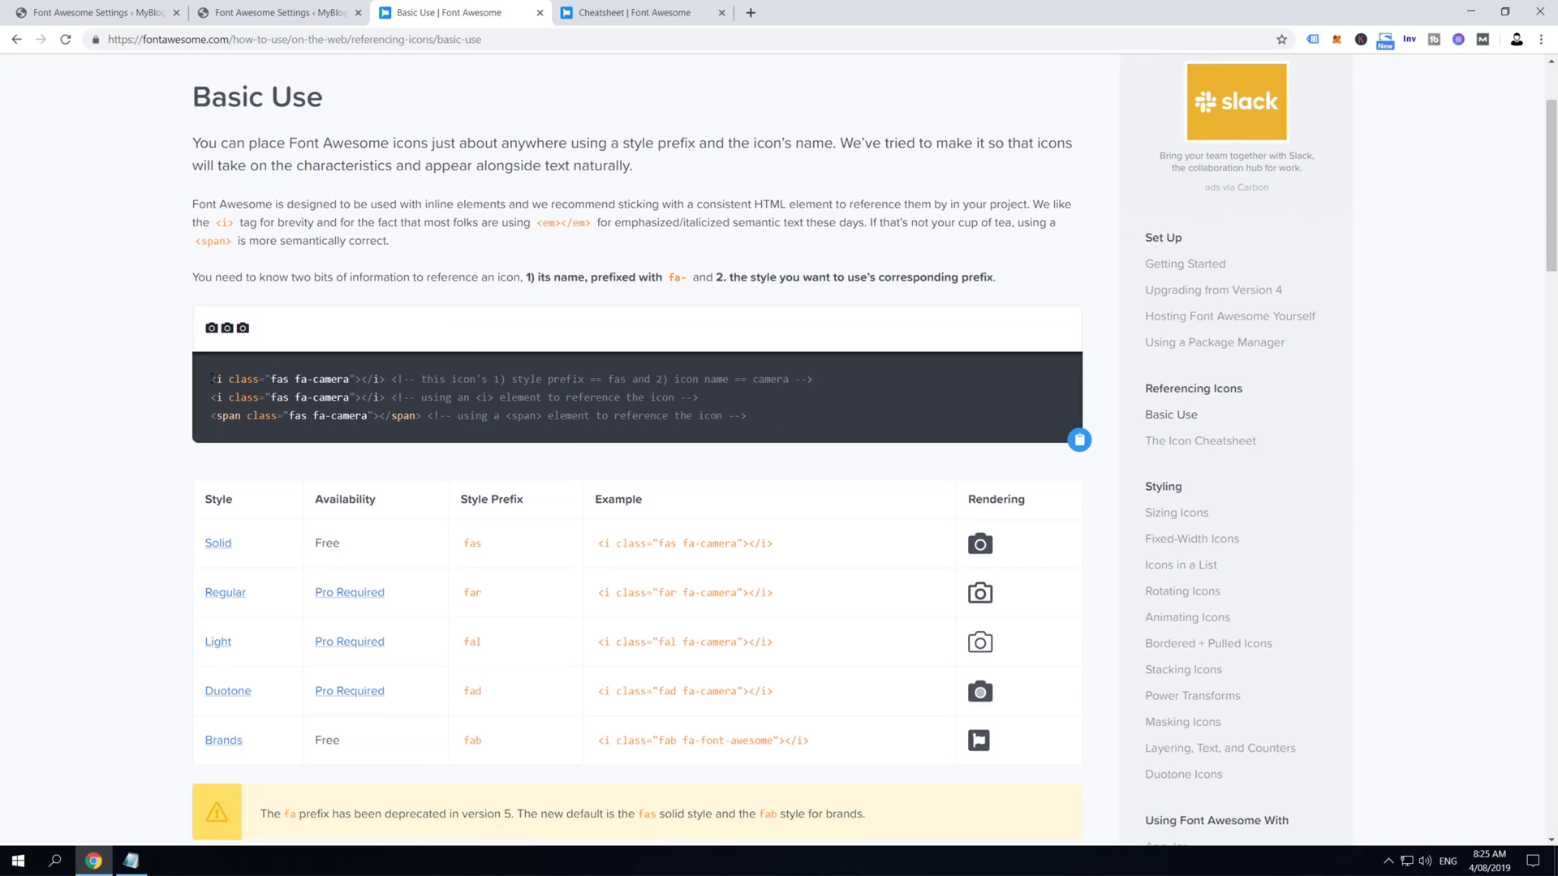
pyautogui.moveTo(212, 378); pyautogui.dragTo(386, 380)
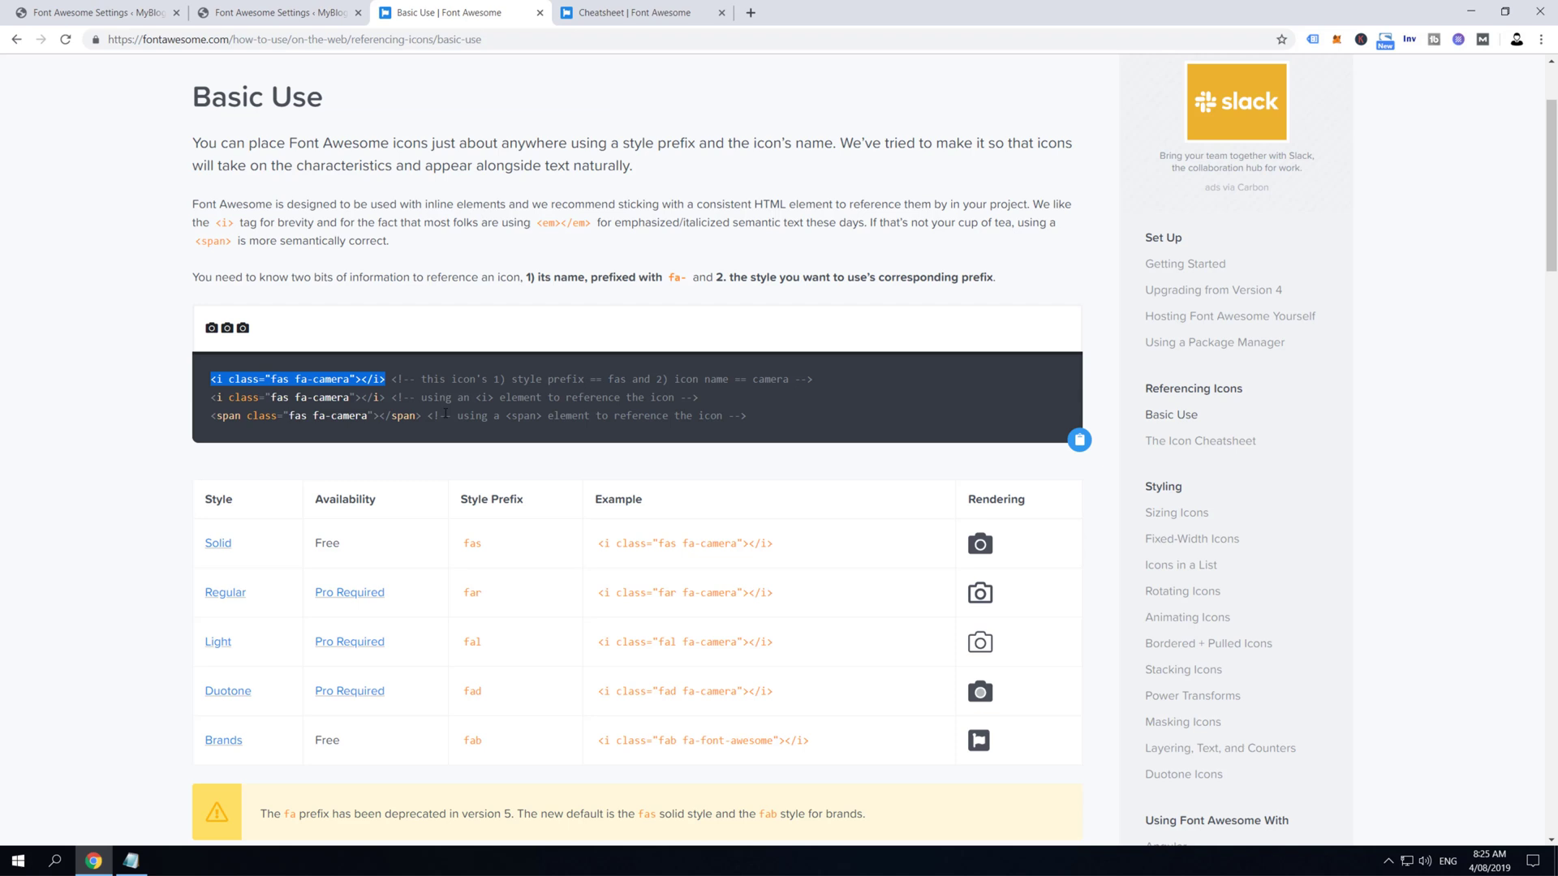
# Highlight the fas Solid and fab Brands prefixes in the style prefix table
pyautogui.scroll(-1, 424, 415)
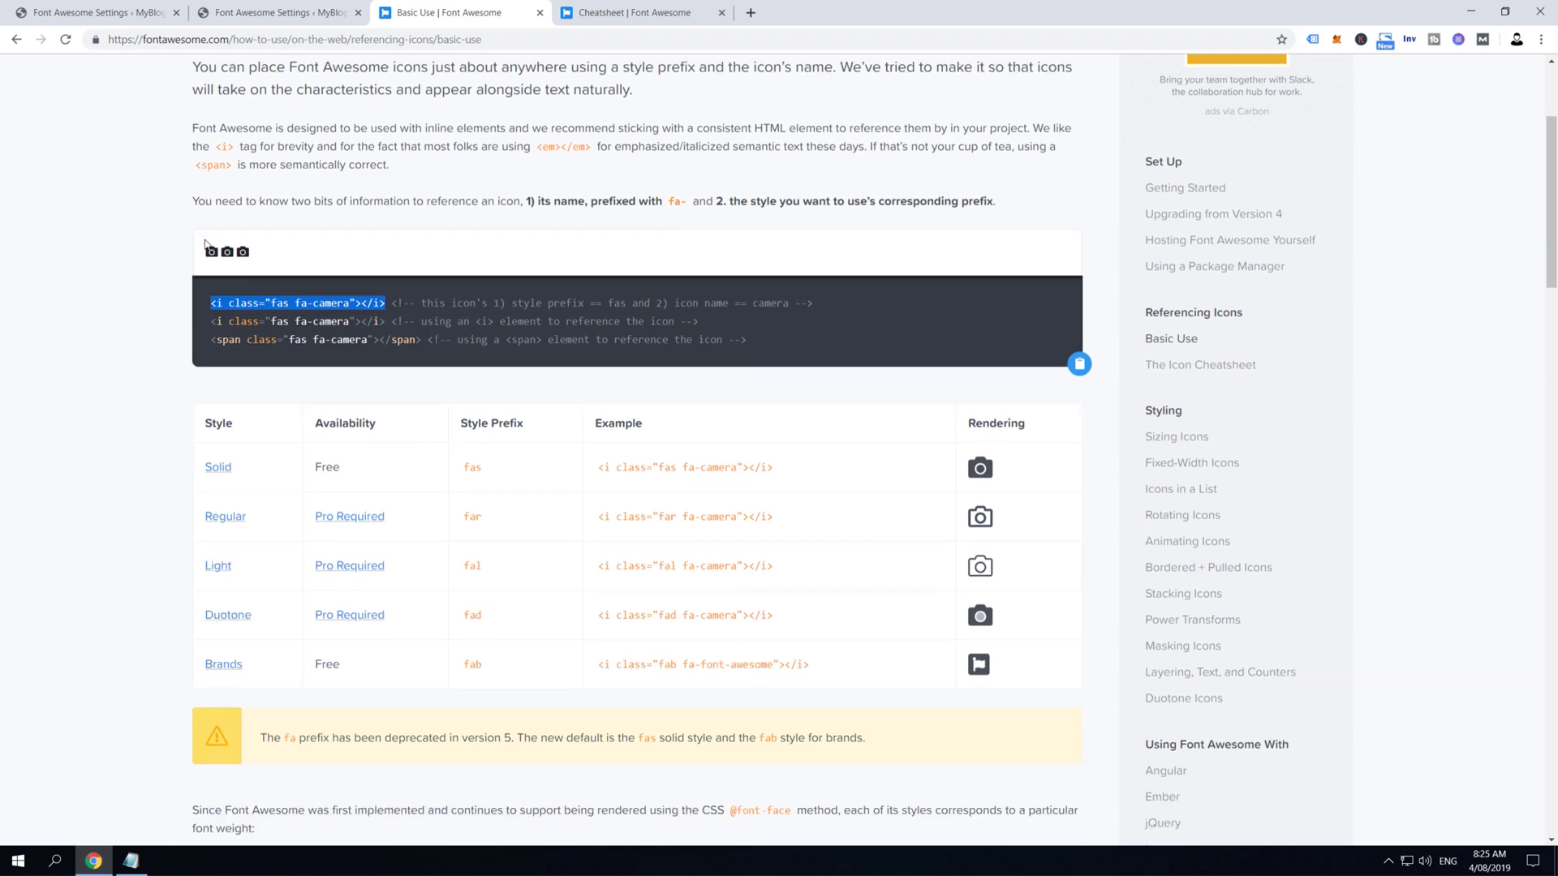
pyautogui.scroll(-1, 417, 410)
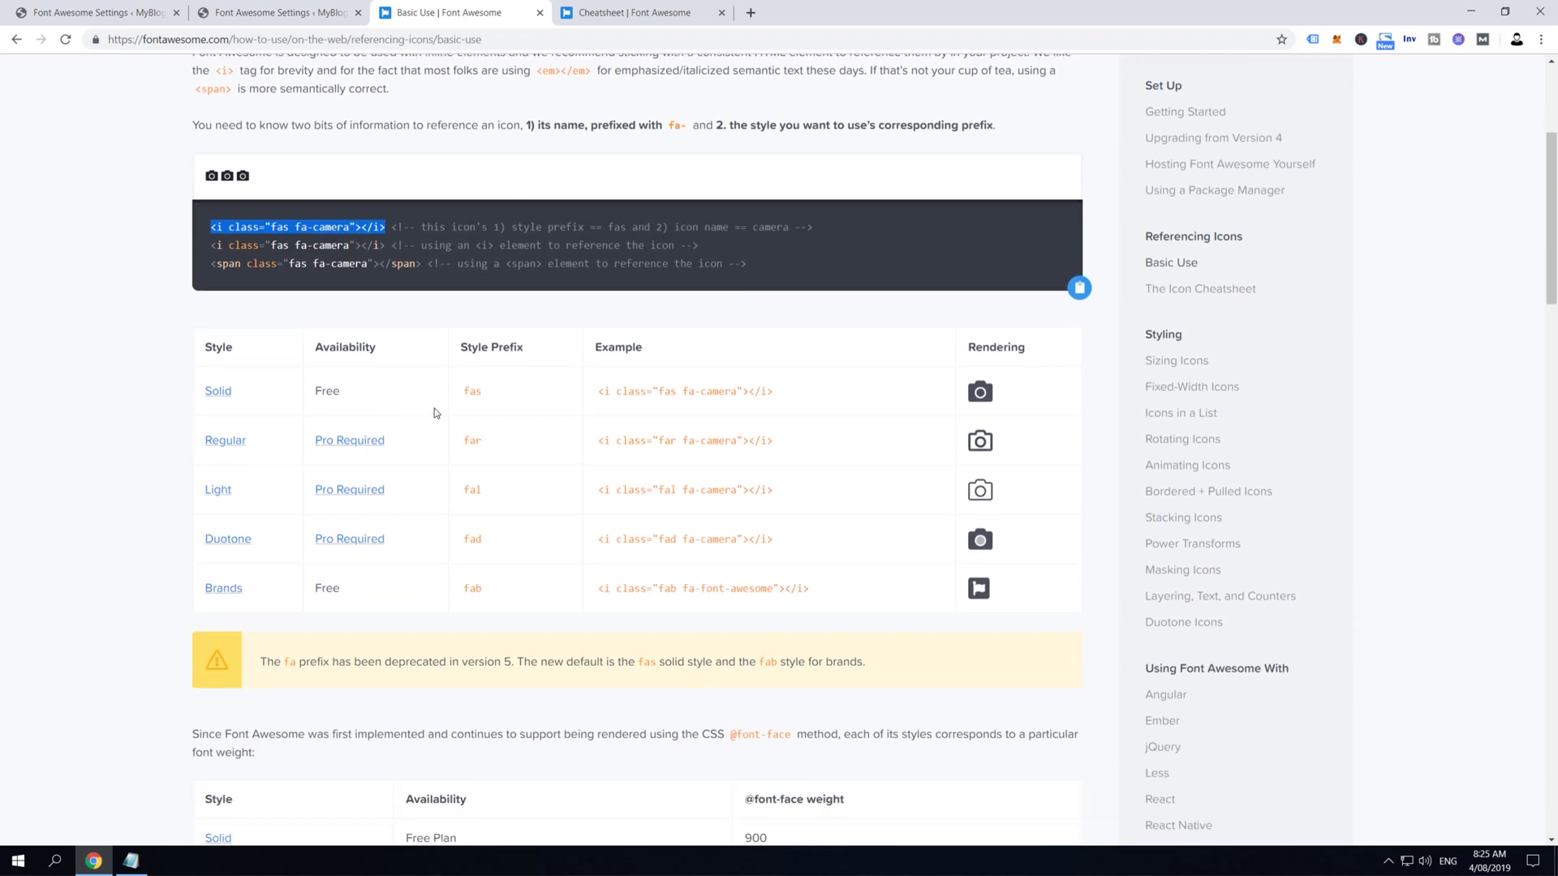
pyautogui.click(549, 404)
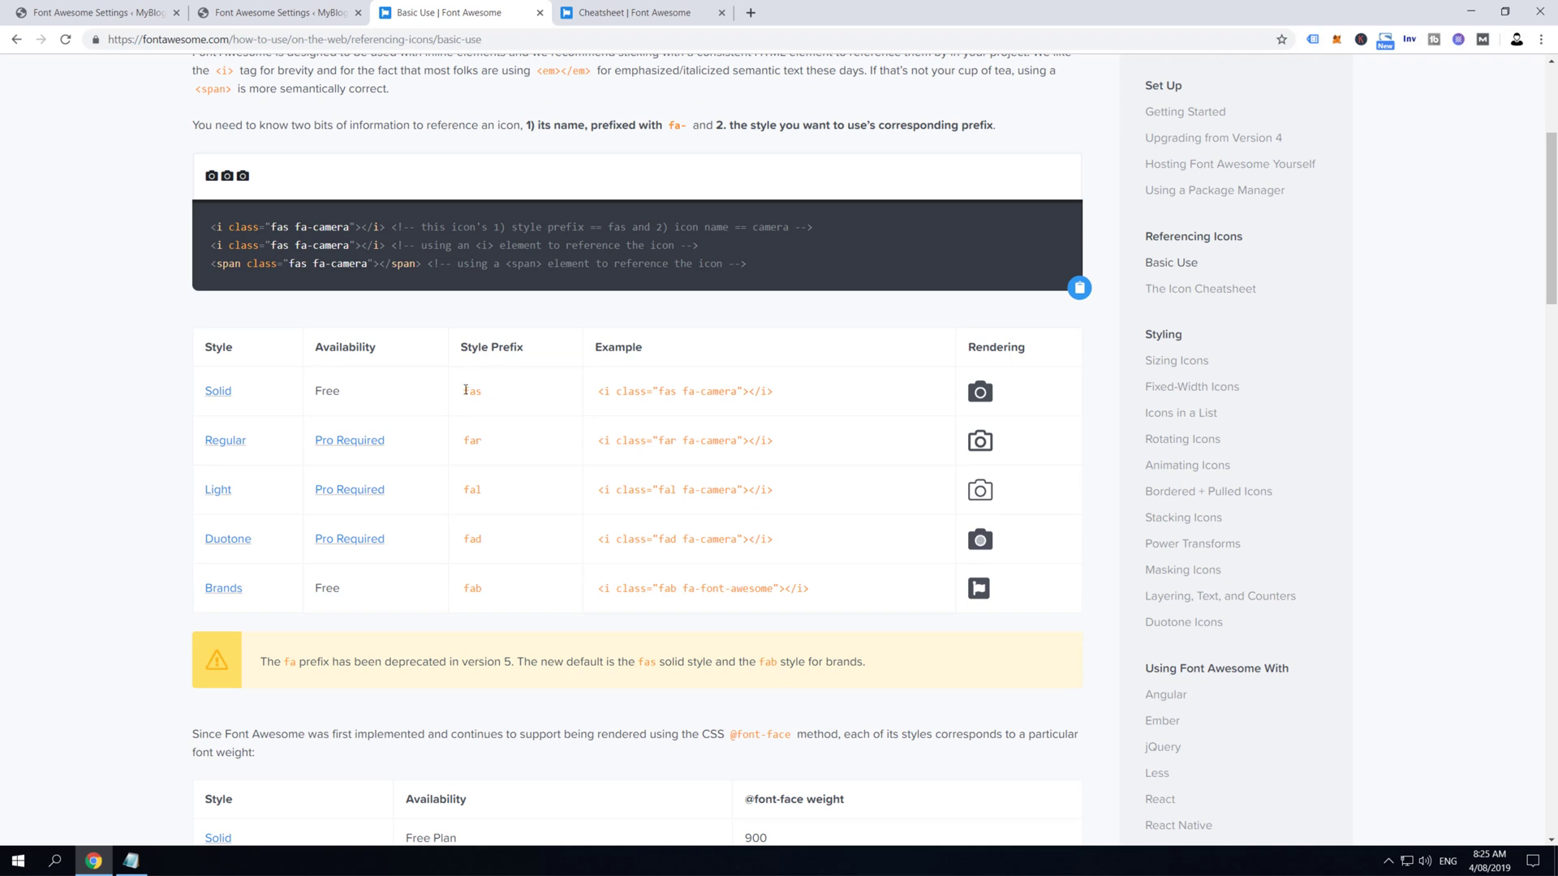
pyautogui.moveTo(459, 393); pyautogui.dragTo(490, 397)
pyautogui.doubleClick(469, 590)
pyautogui.moveTo(1156, 334); pyautogui.dragTo(1197, 334)
pyautogui.click(1189, 335)
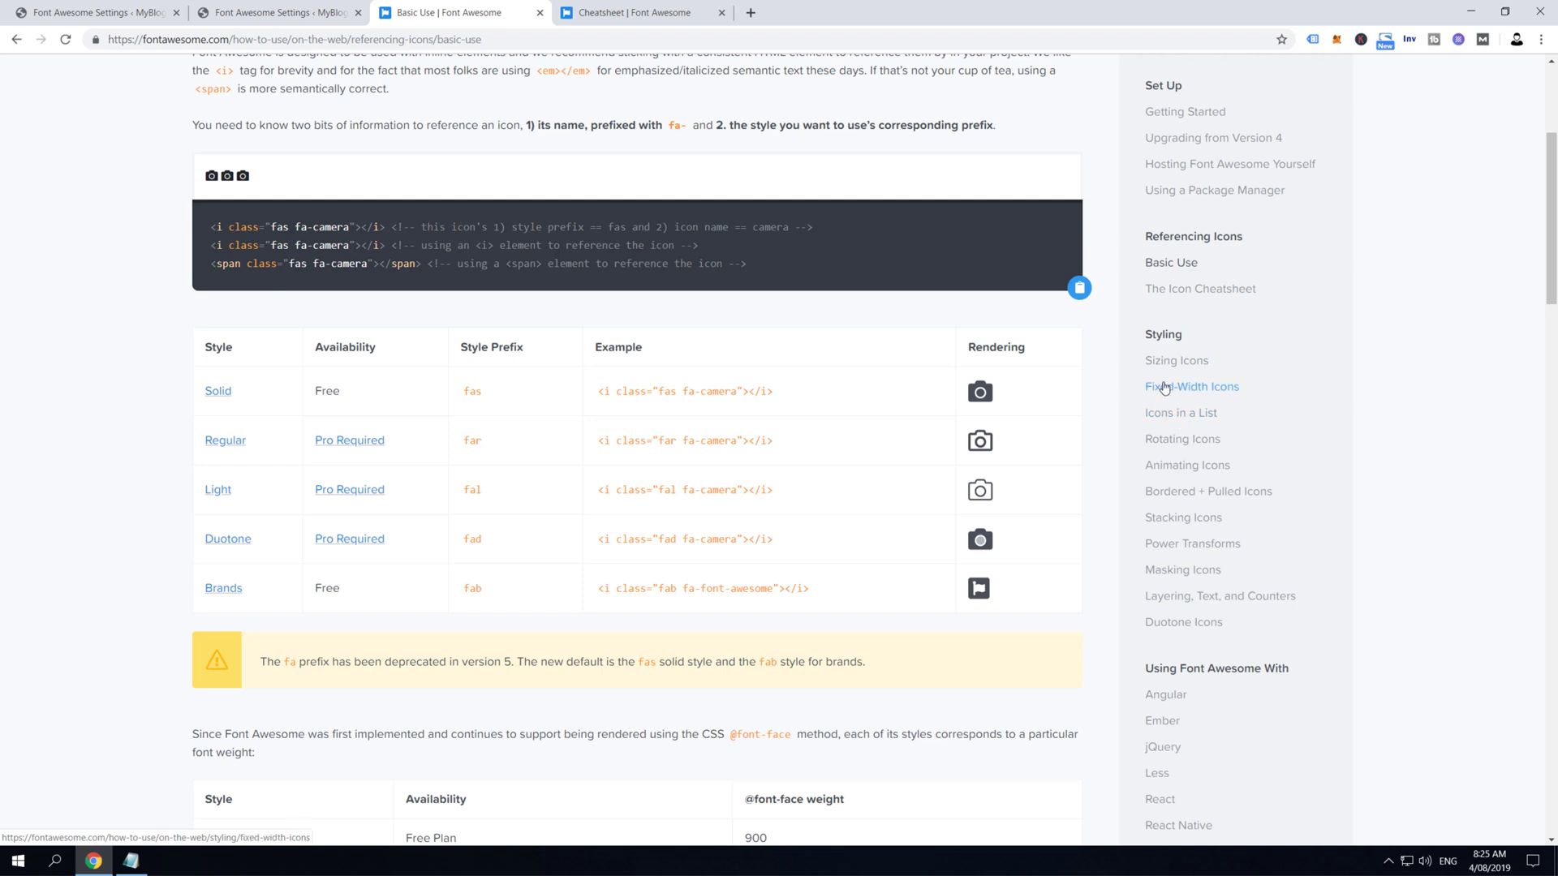
# Review the Sizing Icons examples, highlighting sm and 5x, then go to Fixed Width Icons
pyautogui.click(1178, 366)
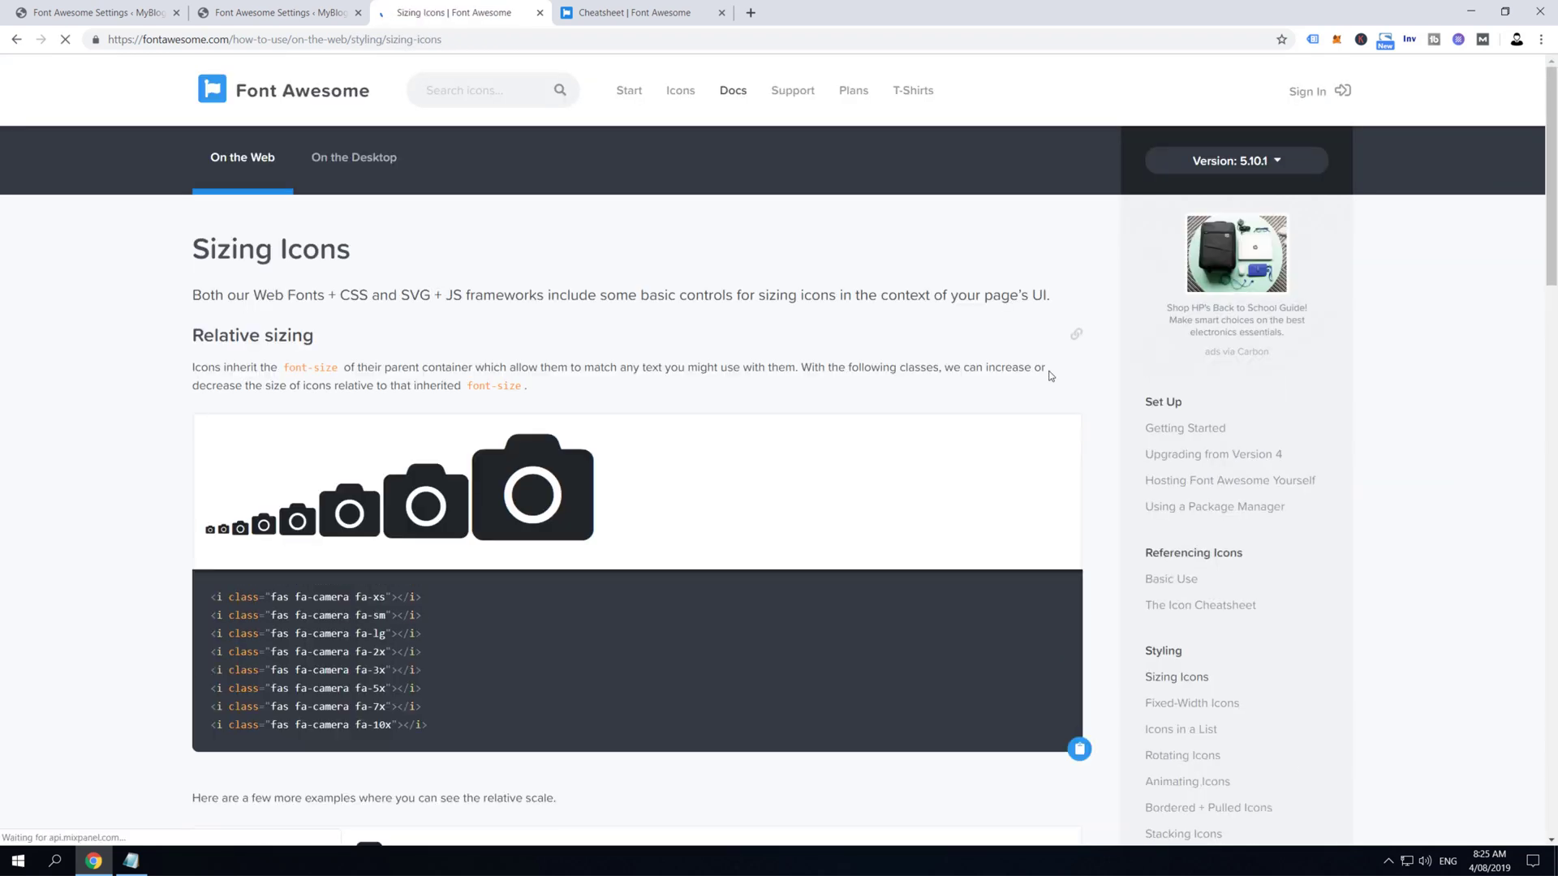
pyautogui.scroll(-2, 663, 344)
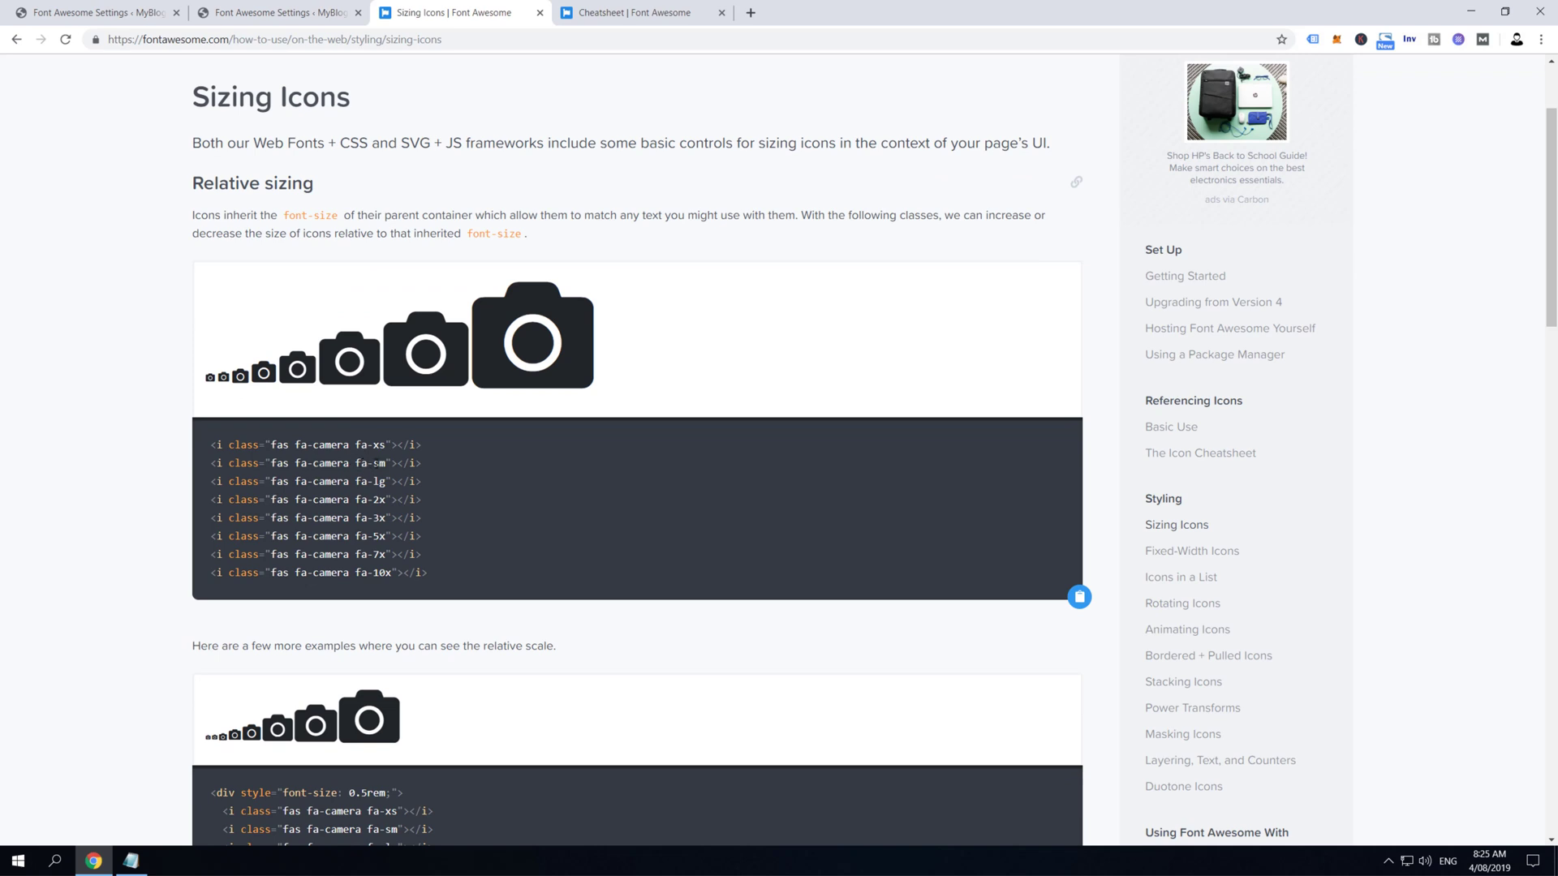
pyautogui.doubleClick(378, 463)
pyautogui.moveTo(373, 536); pyautogui.dragTo(386, 537)
pyautogui.click(440, 539)
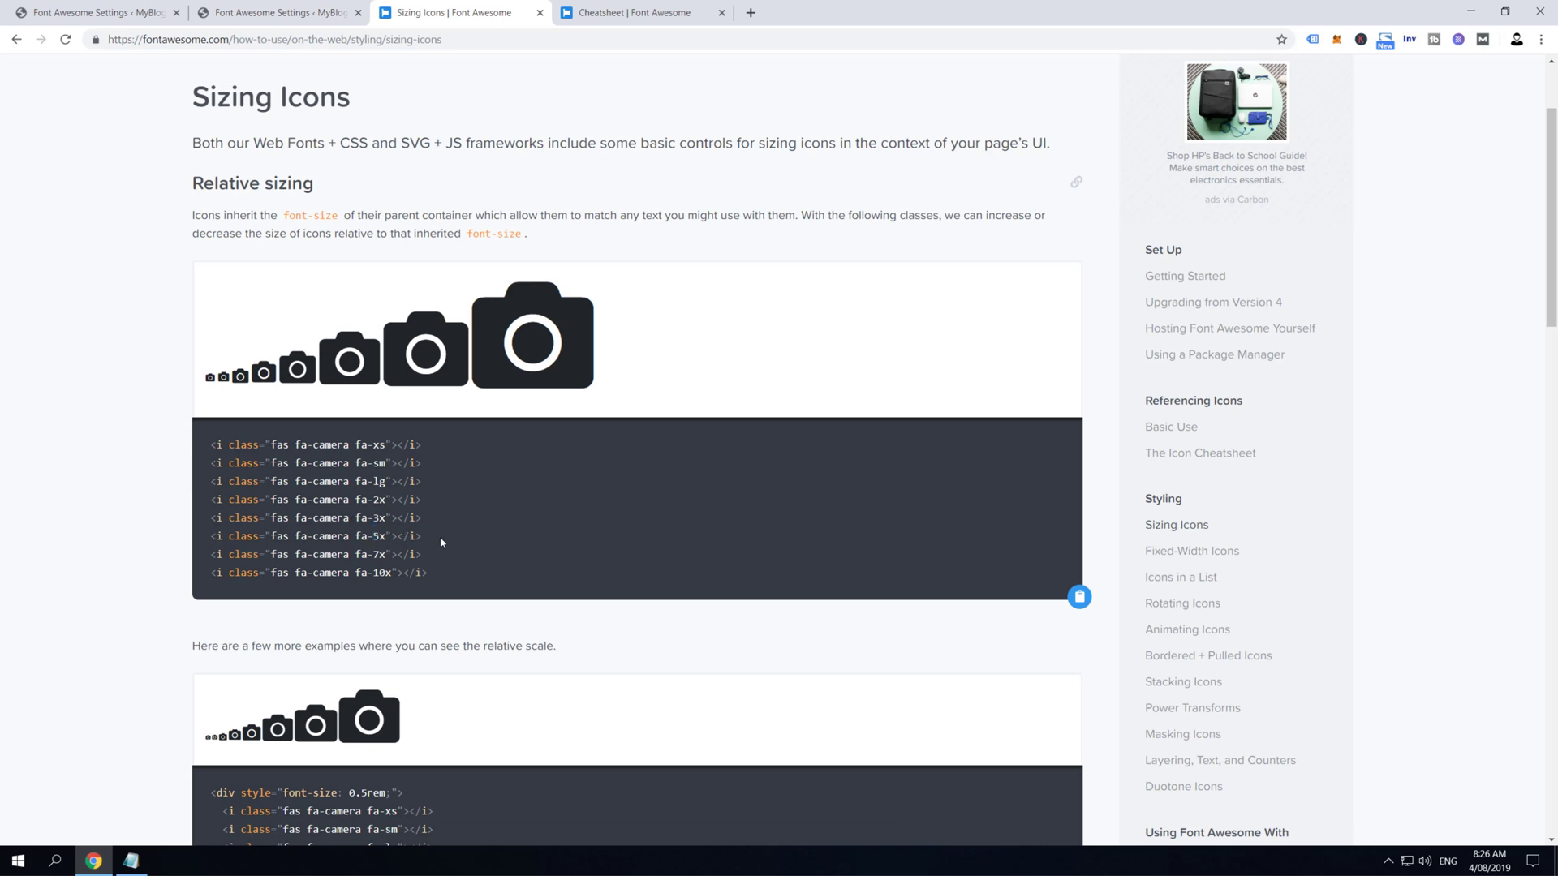
pyautogui.click(1181, 555)
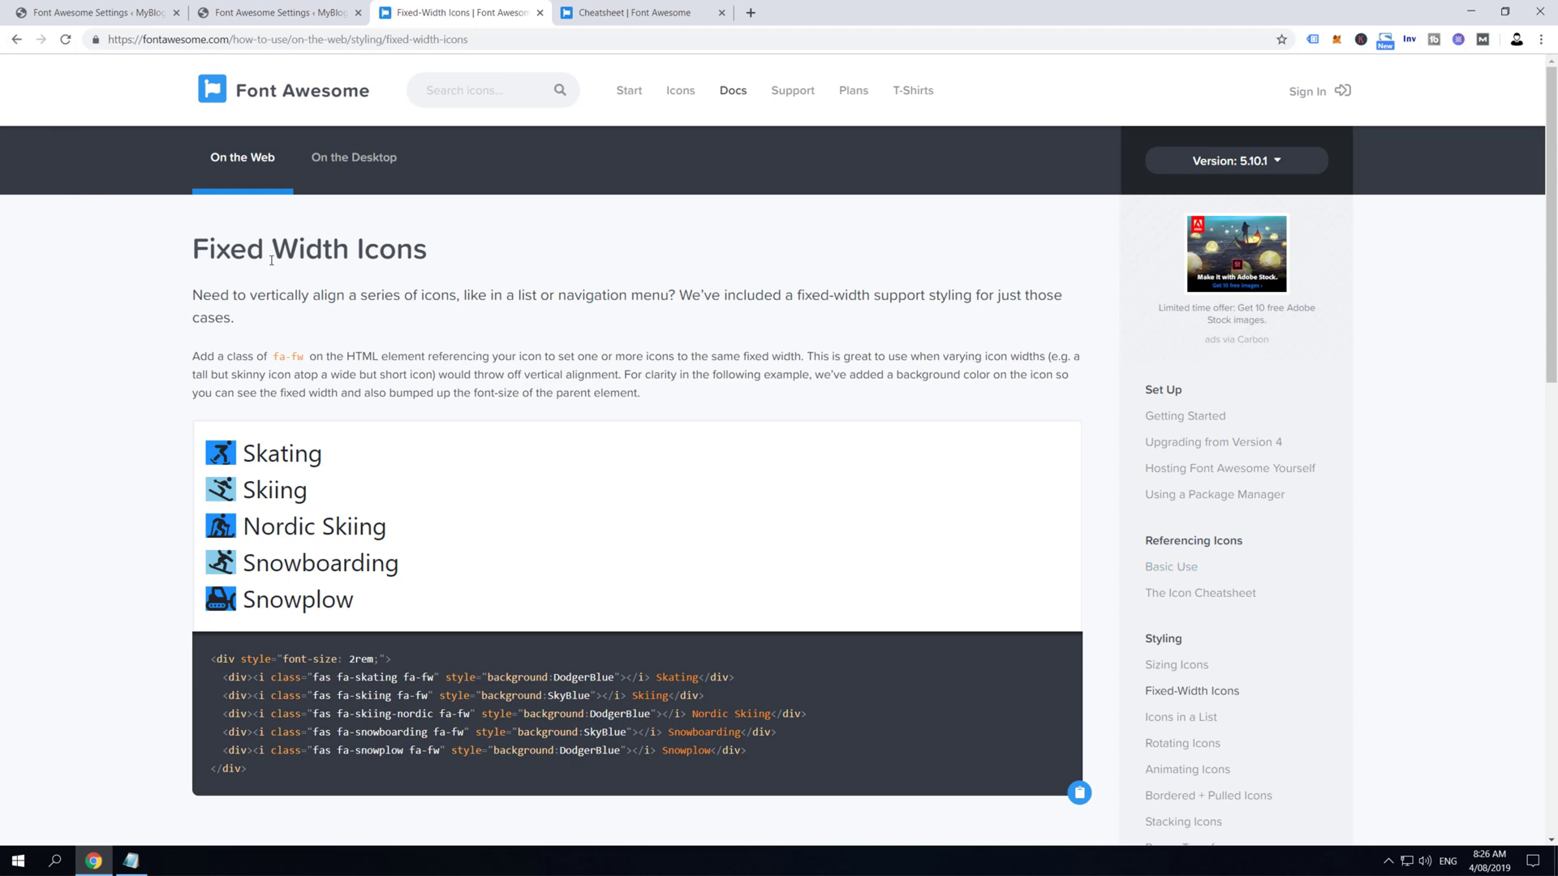
# Leave the Fixed-Width docs for Icons in a List and scroll through its fa-ul and fa-li examples
pyautogui.scroll(-1, 352, 261)
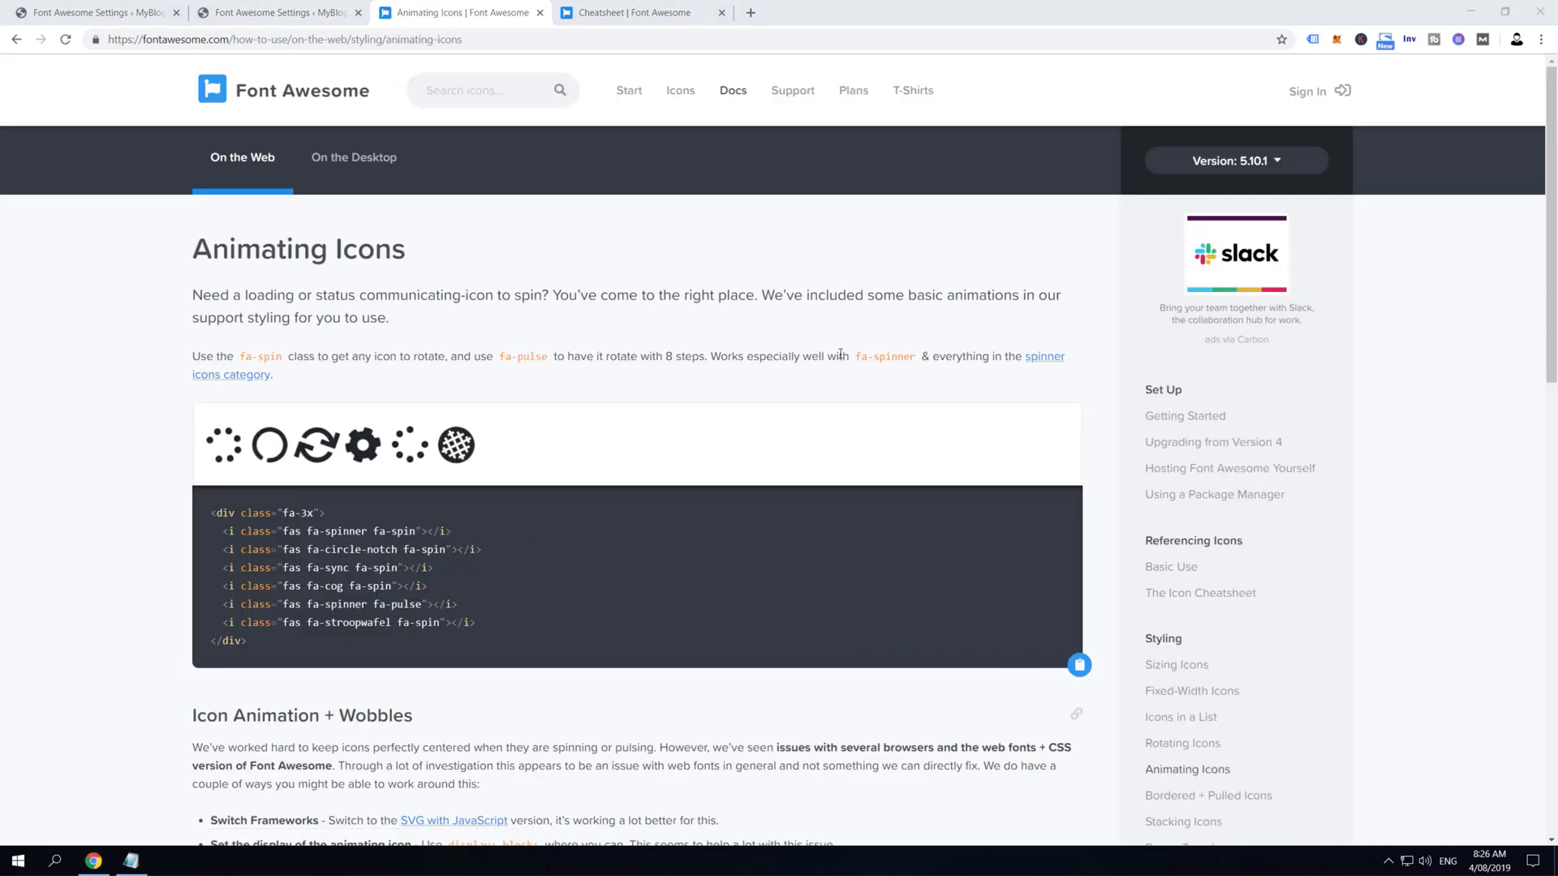
pyautogui.scroll(-2, 702, 459)
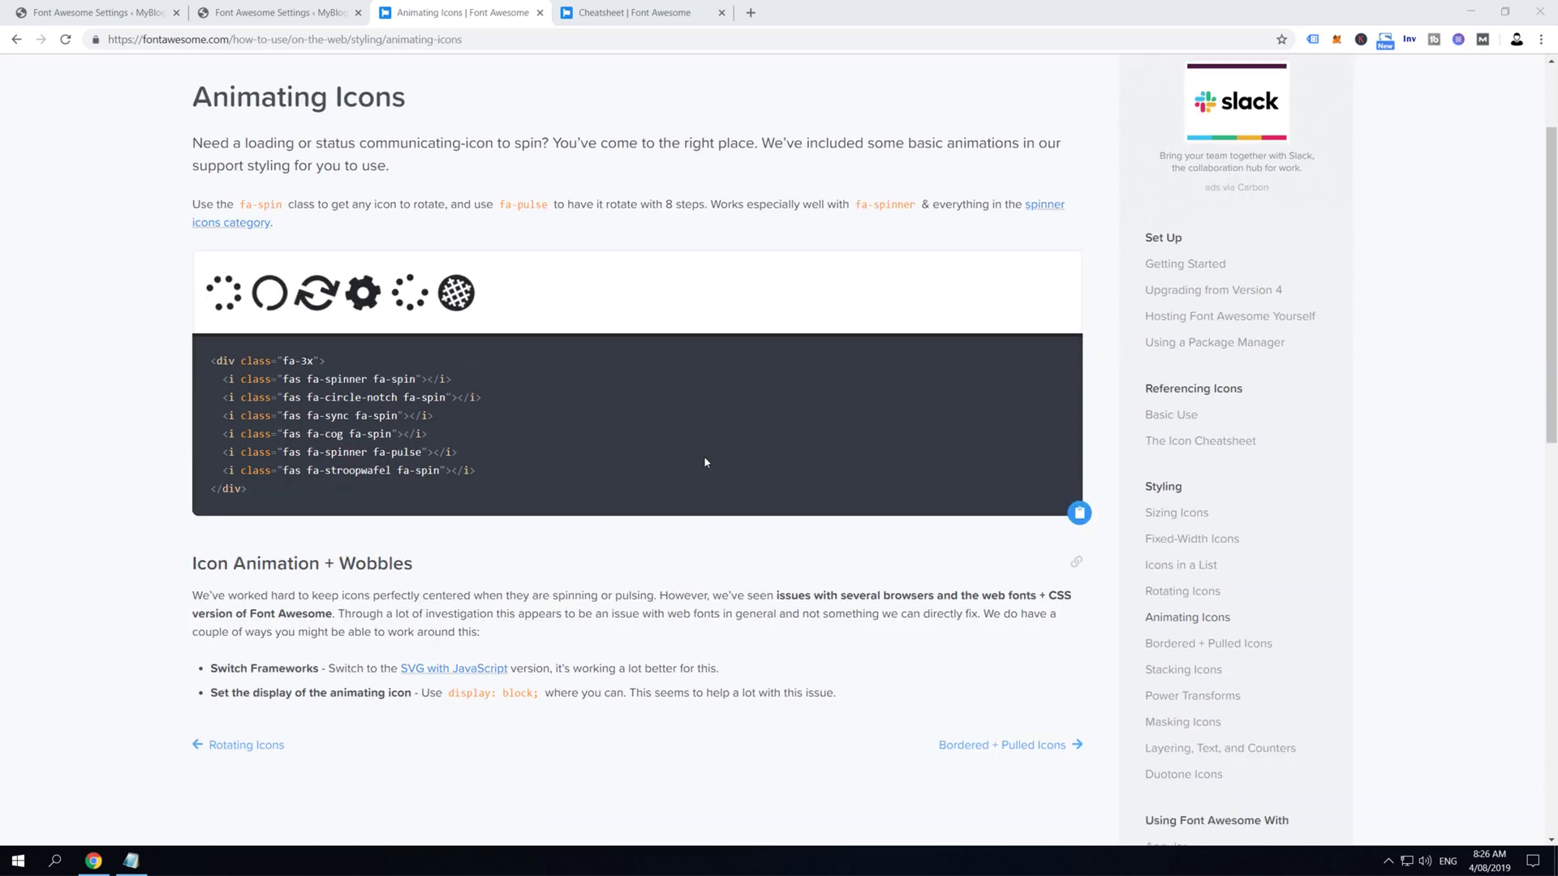
pyautogui.click(1166, 566)
pyautogui.scroll(-10, 358, 550)
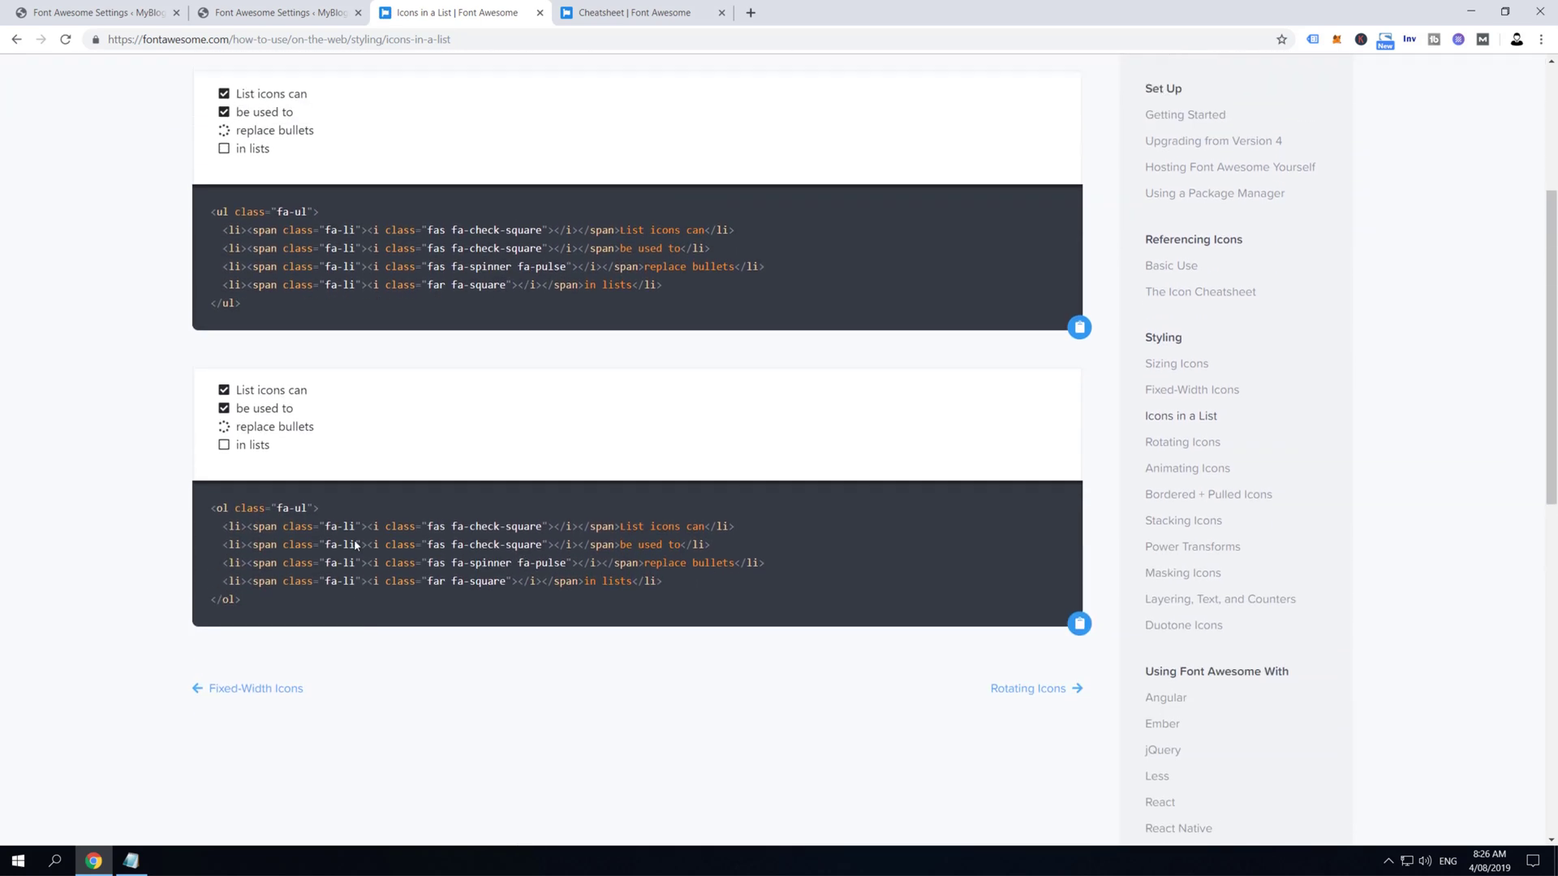
pyautogui.scroll(9, 359, 550)
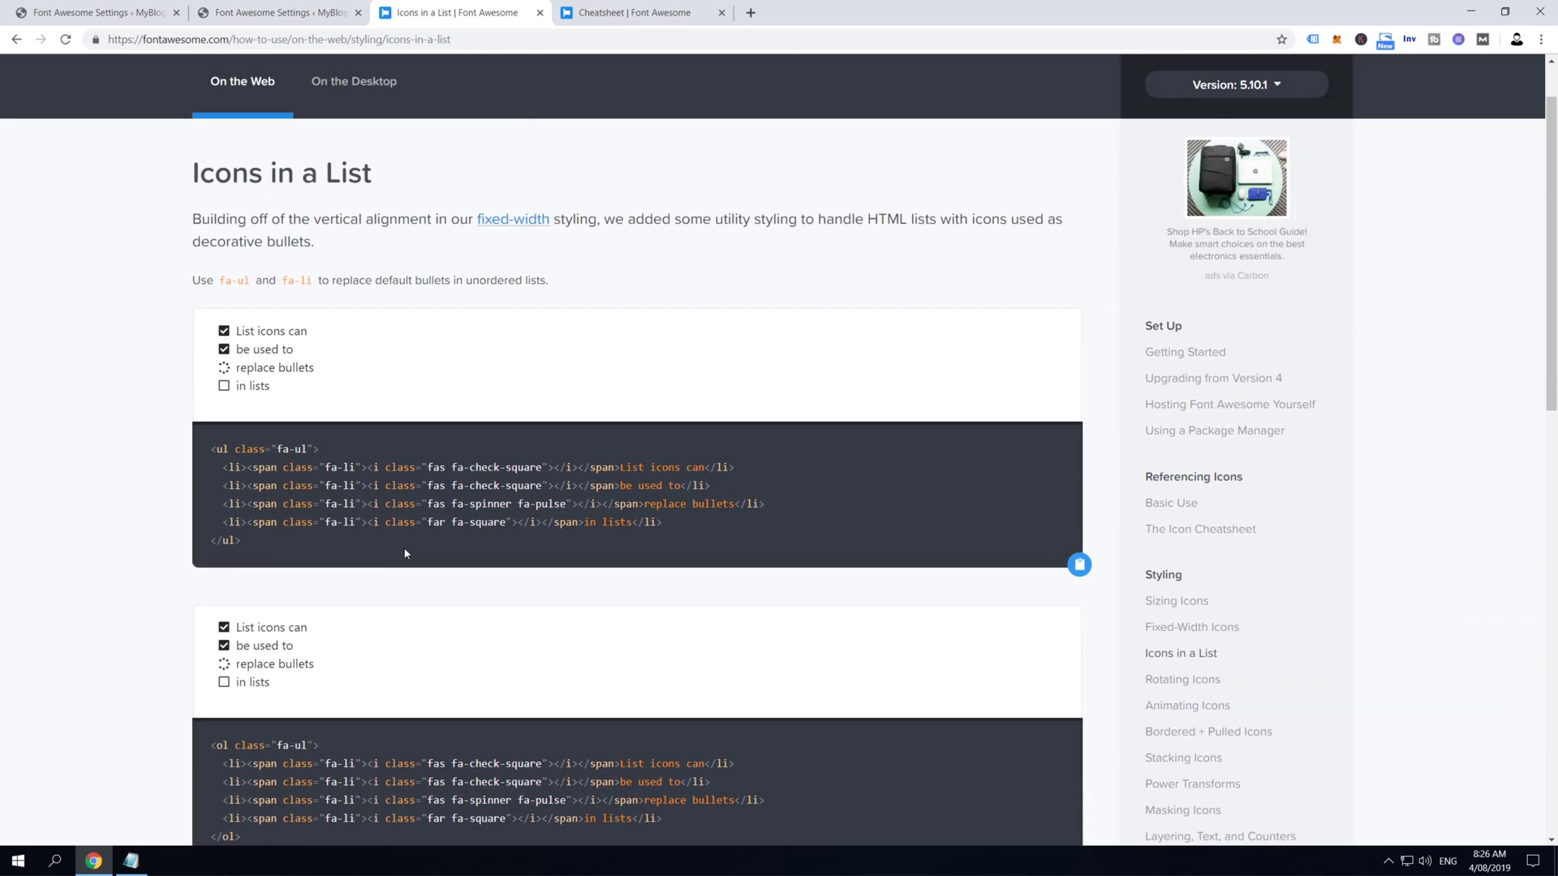
pyautogui.scroll(-1, 405, 550)
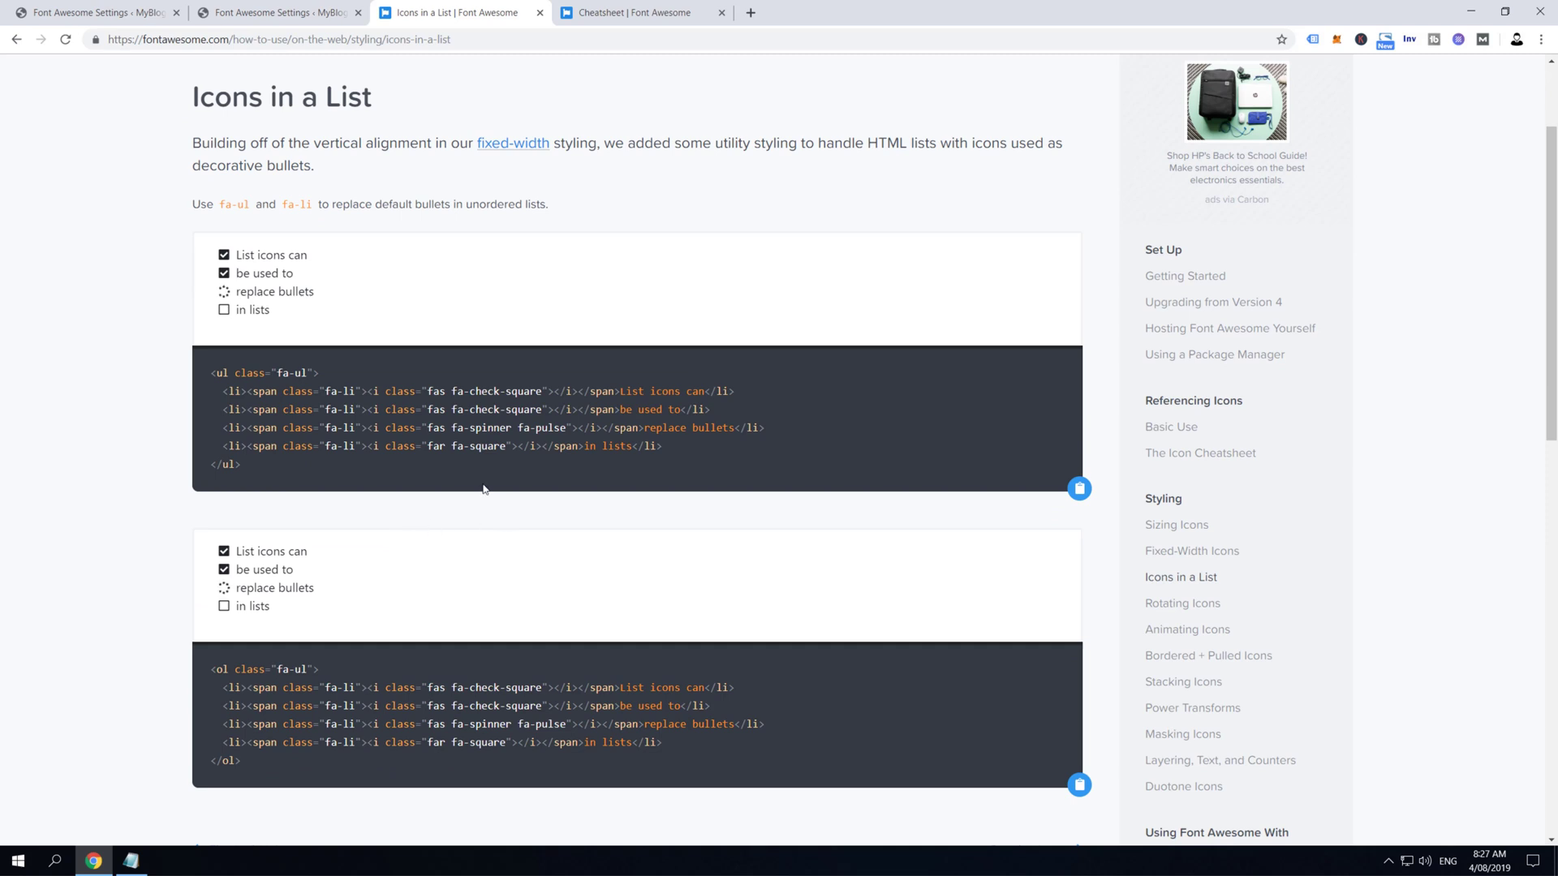
pyautogui.scroll(2, 415, 459)
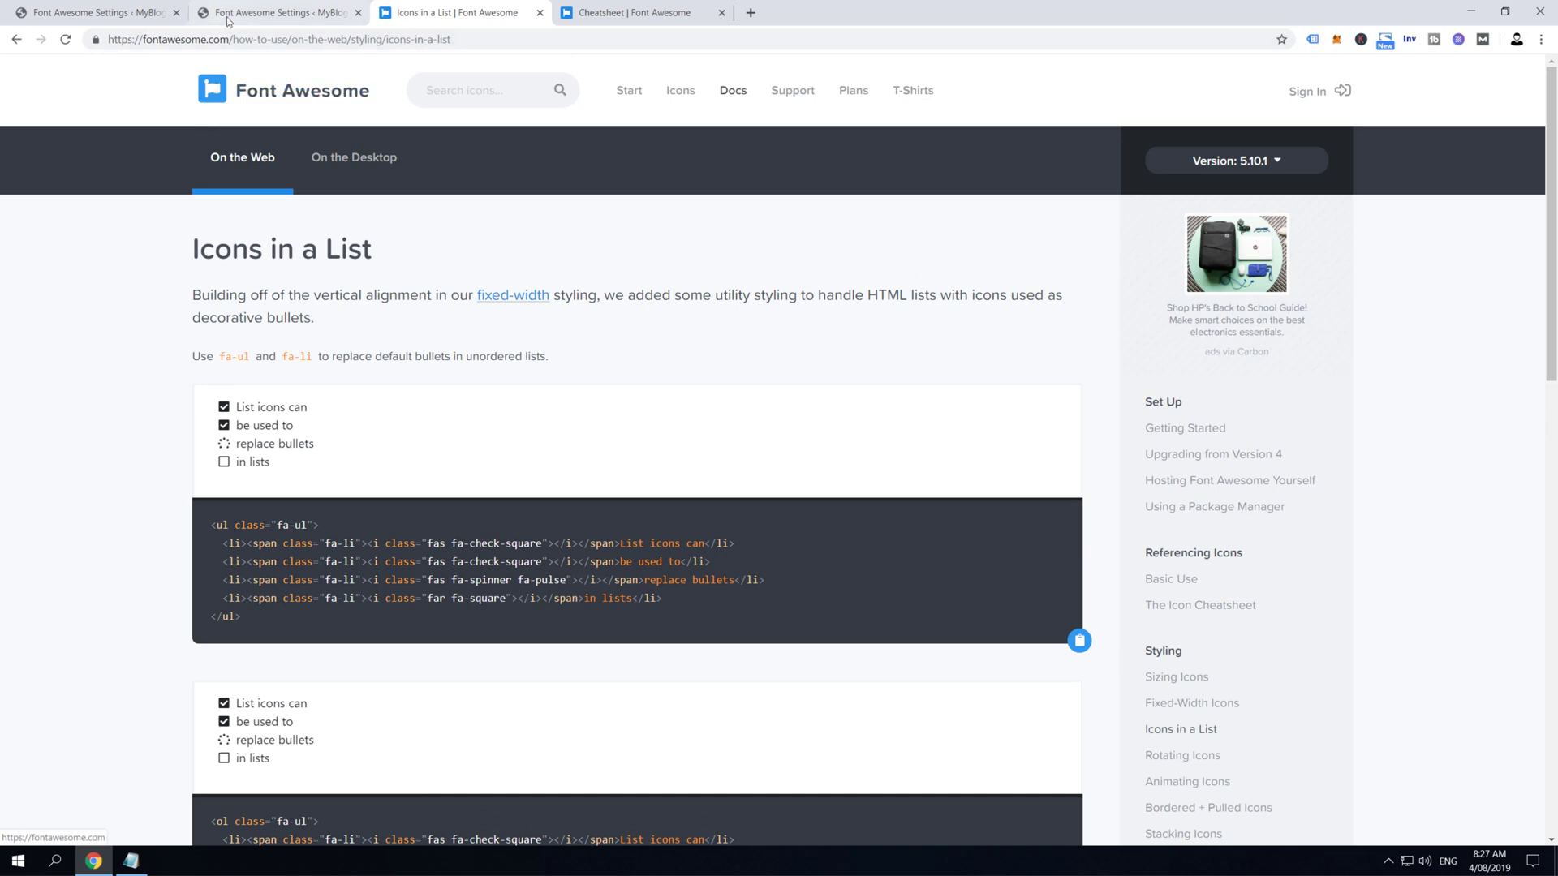
# Start a new WordPress page titled 'Font Awesome 5'
pyautogui.click(87, 12)
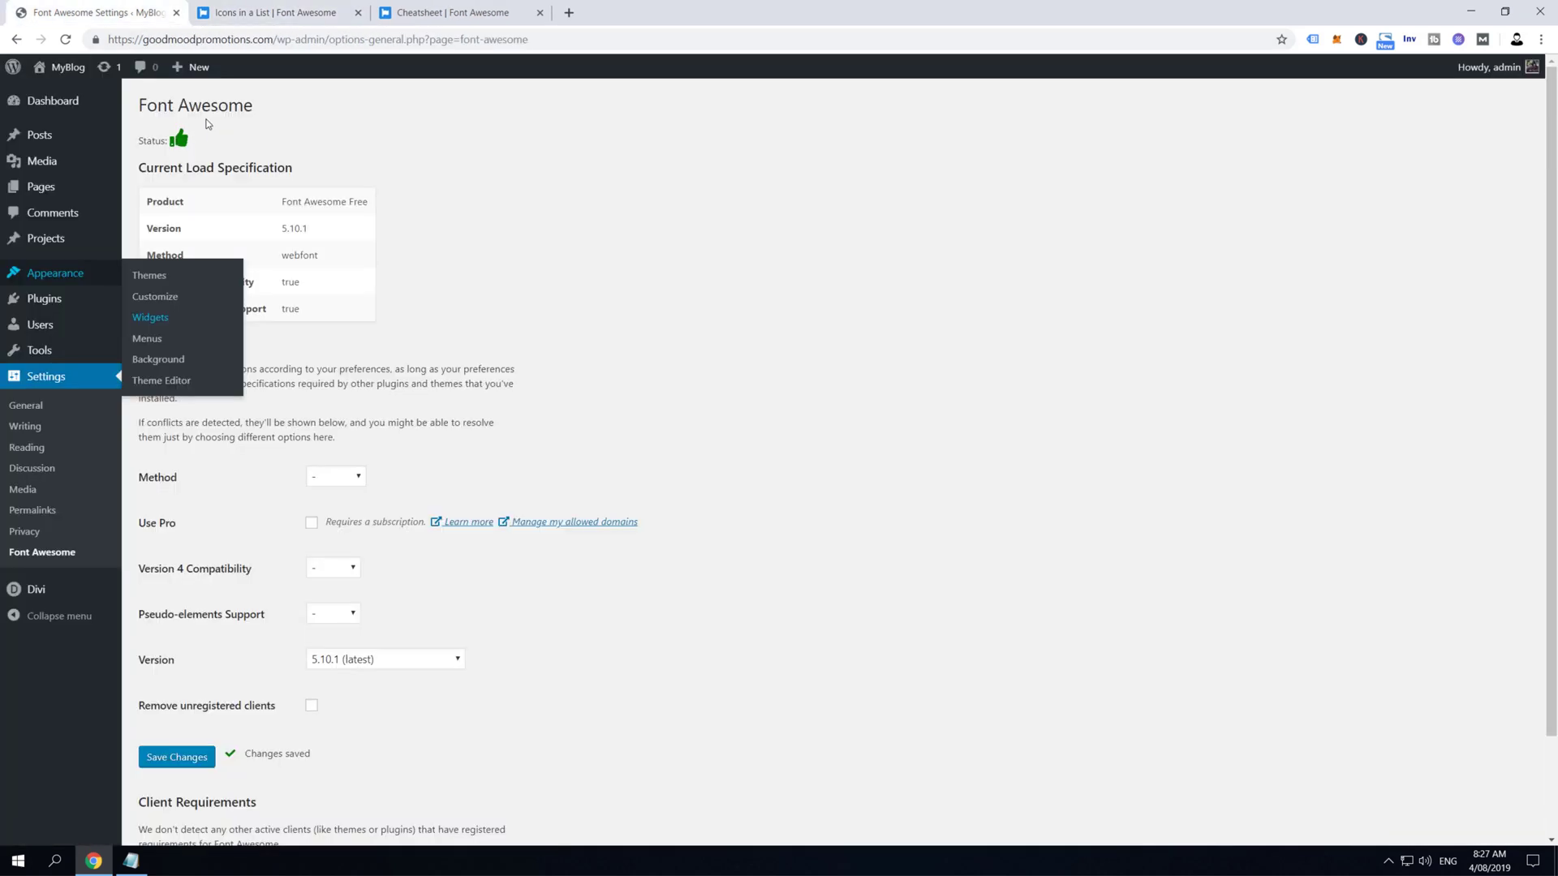
pyautogui.moveTo(50, 196)
pyautogui.click(151, 211)
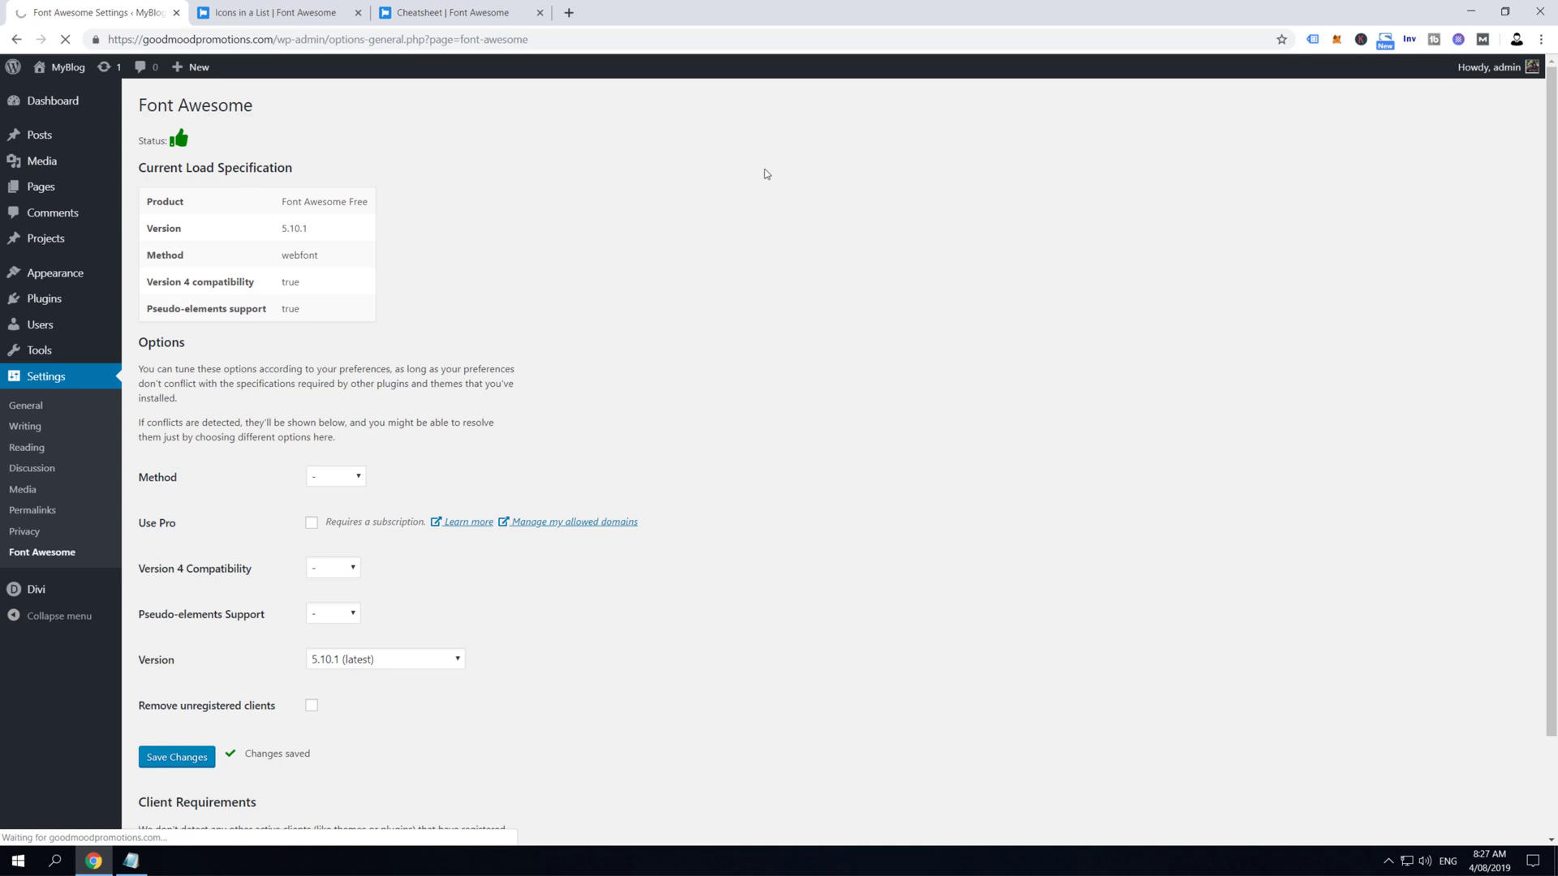
pyautogui.write('F')
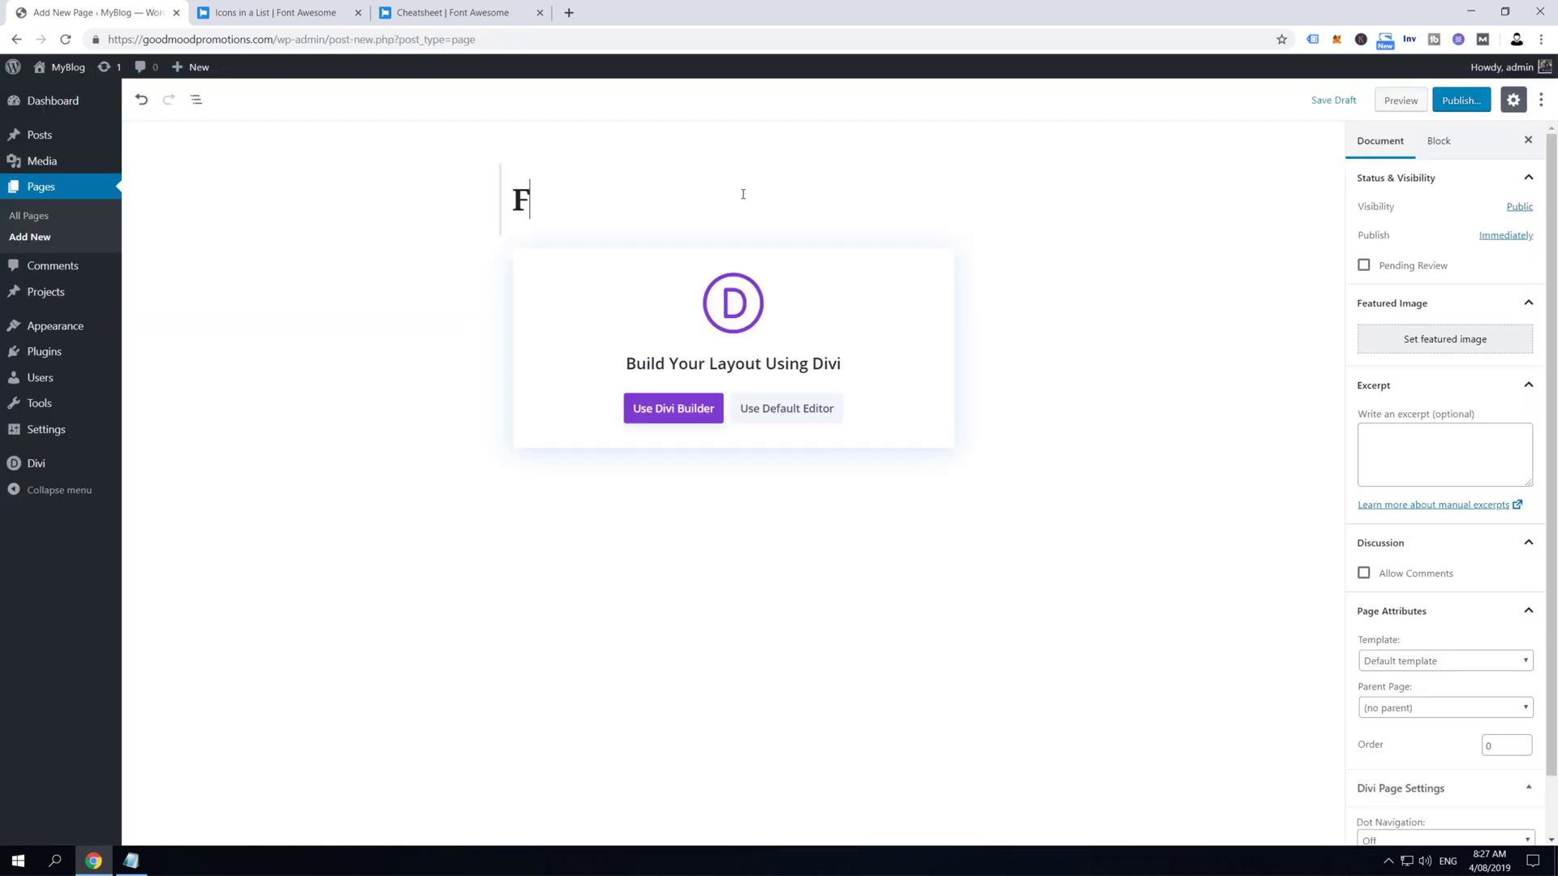
pyautogui.write('ont Awesome 5')
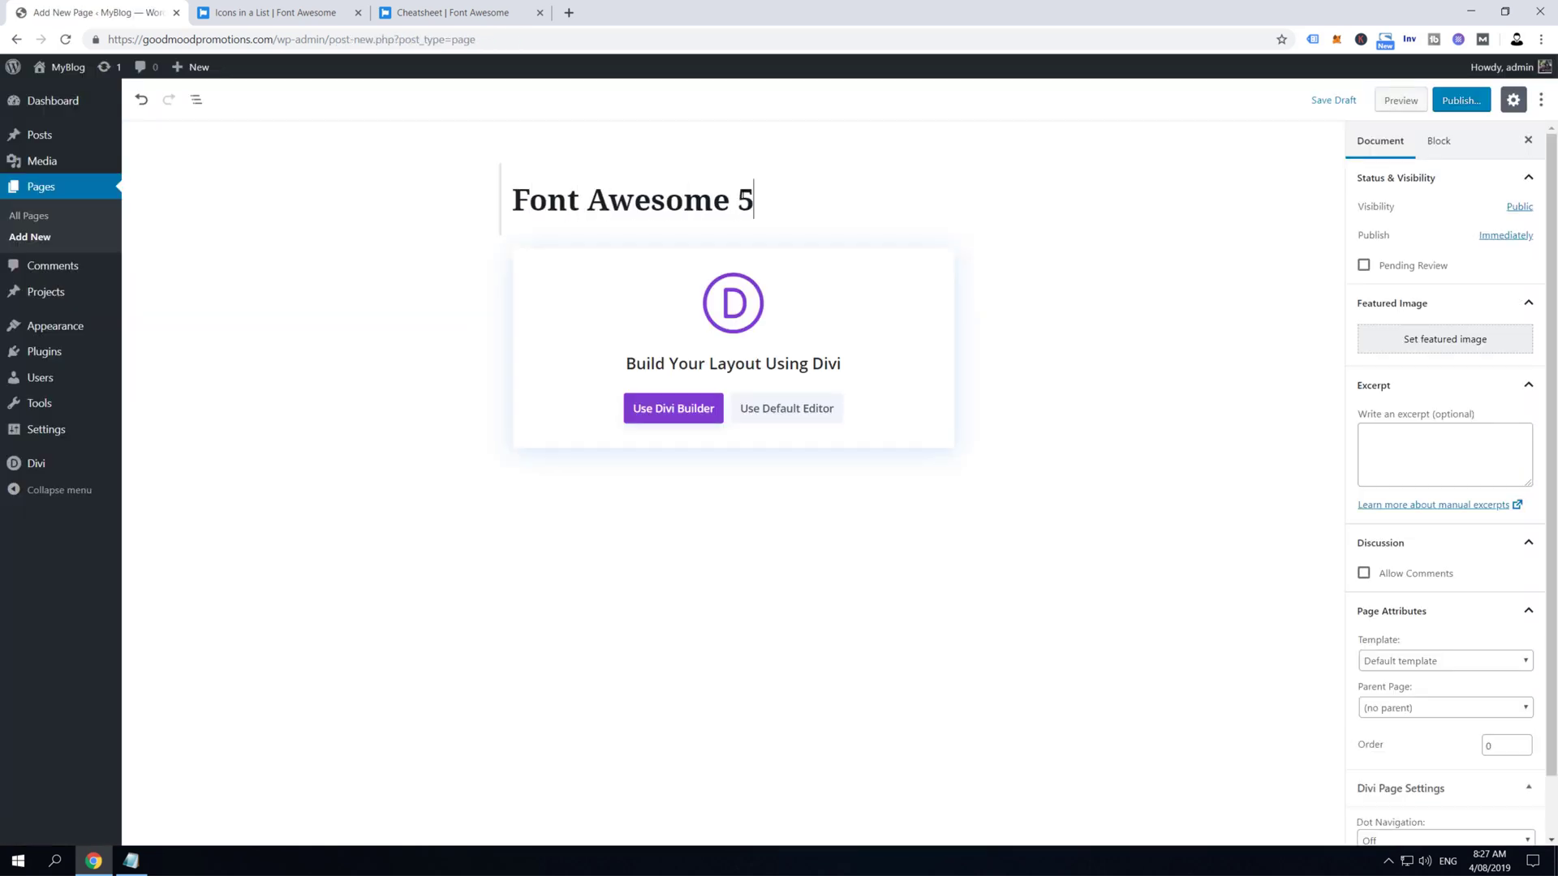
# Keep the default editor instead of Divi and insert an empty Custom HTML block
pyautogui.click(787, 409)
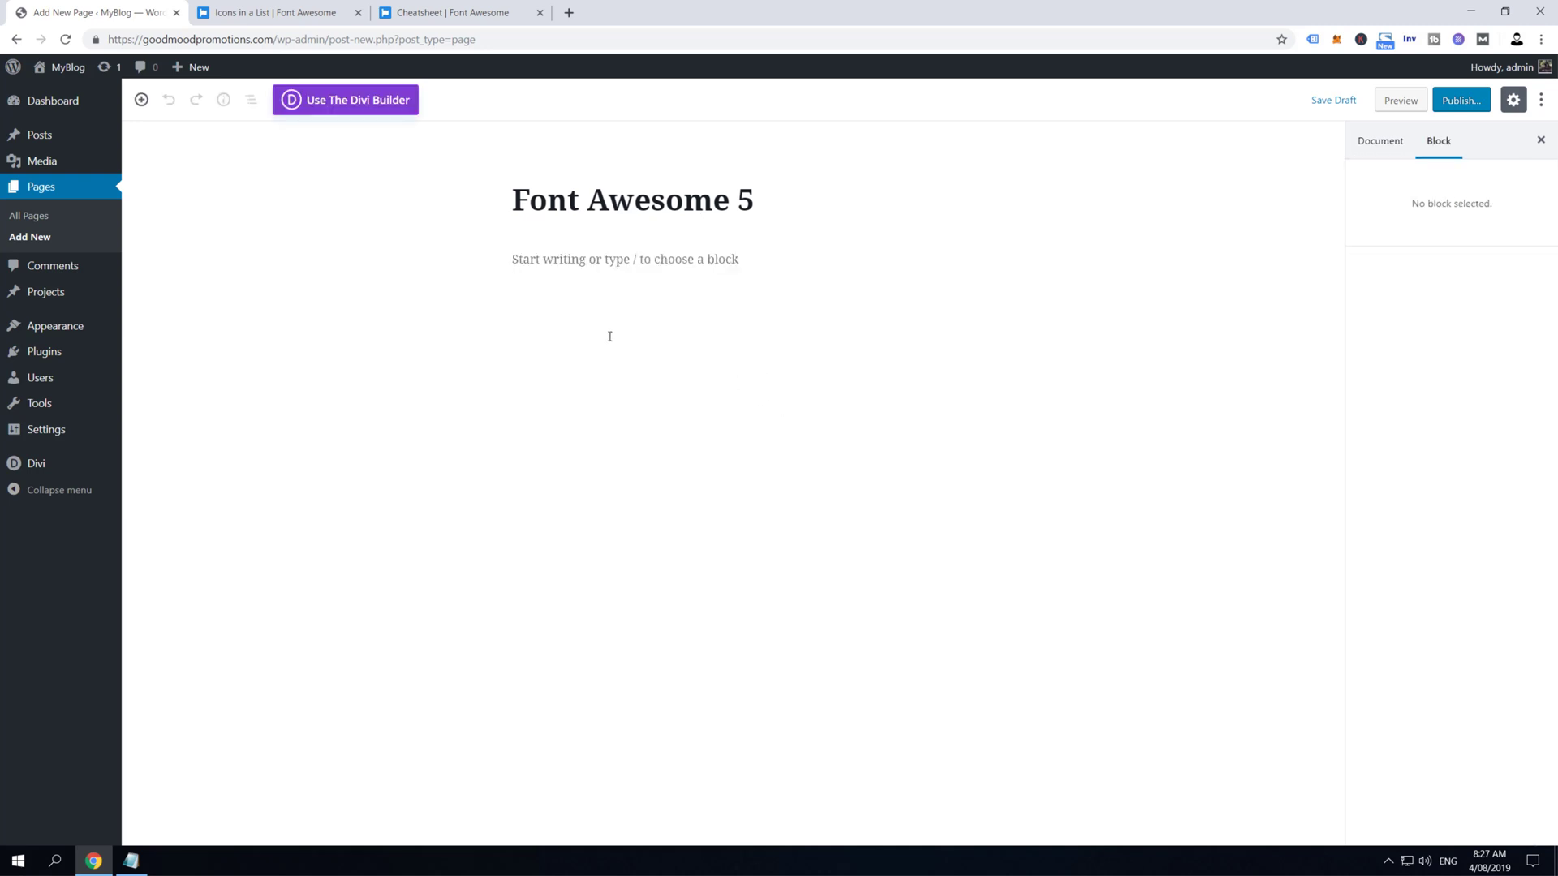
pyautogui.click(570, 266)
pyautogui.click(478, 260)
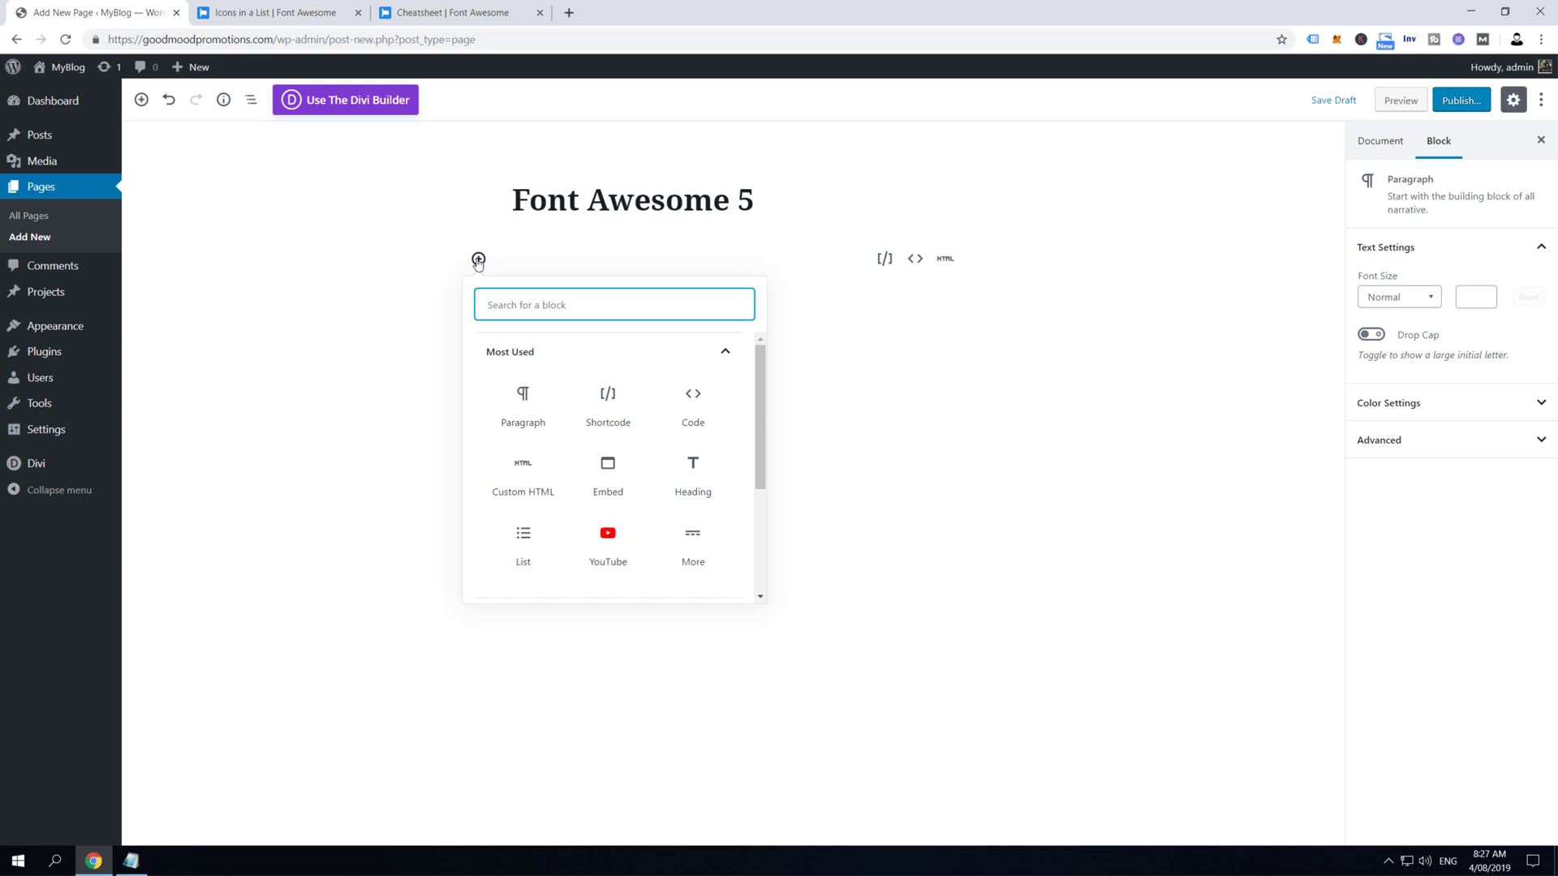
pyautogui.click(513, 490)
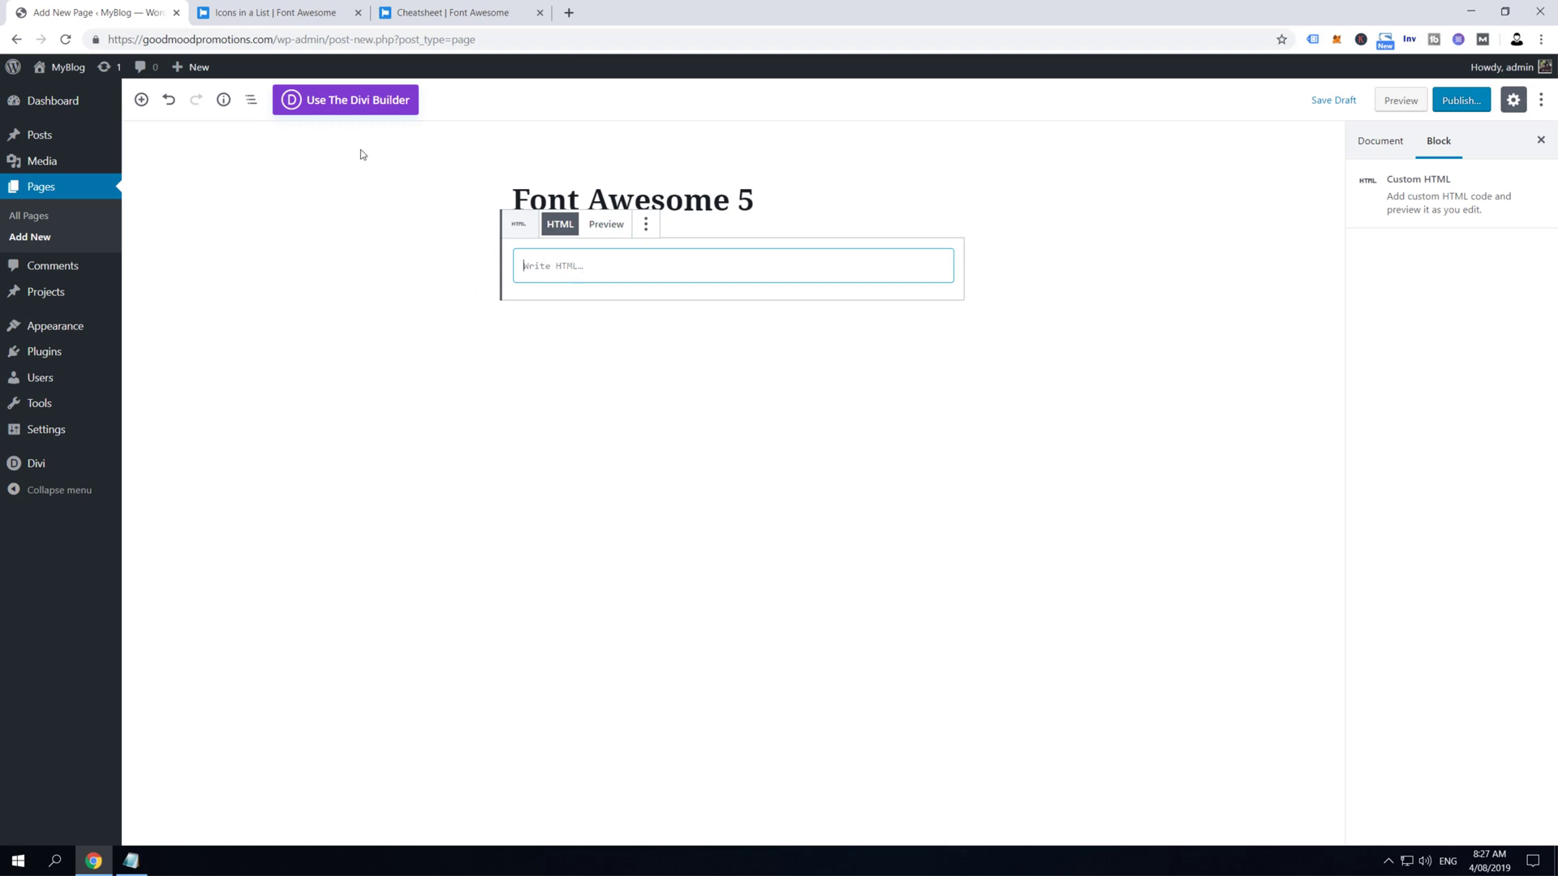
# Paste the camera icon code <i class="fas fa-camera"></i> from Basic Use into the HTML block
pyautogui.click(285, 20)
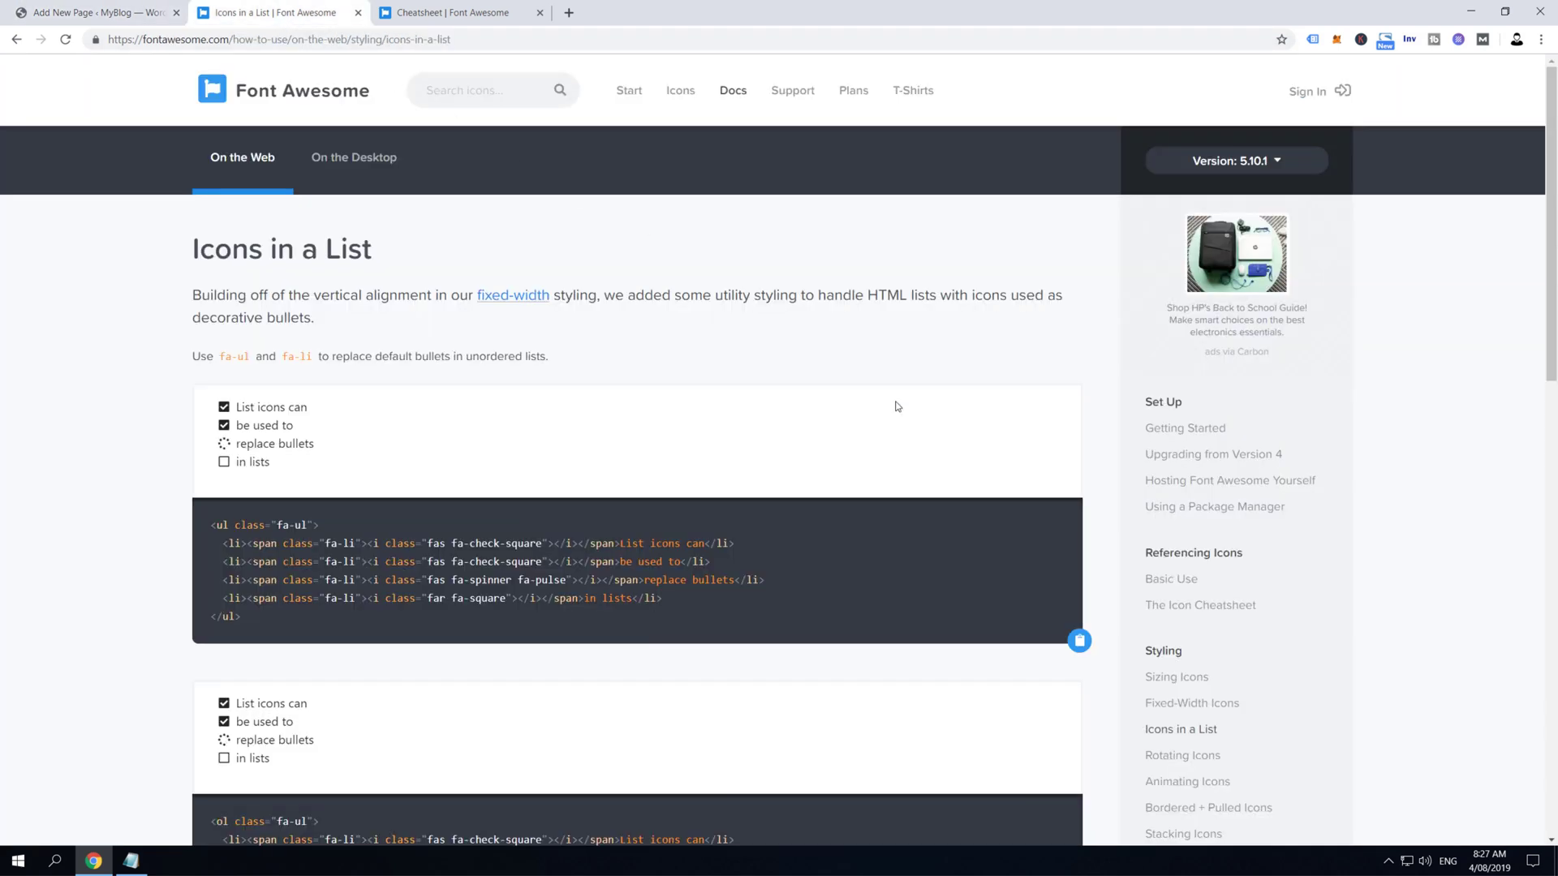
pyautogui.click(1171, 578)
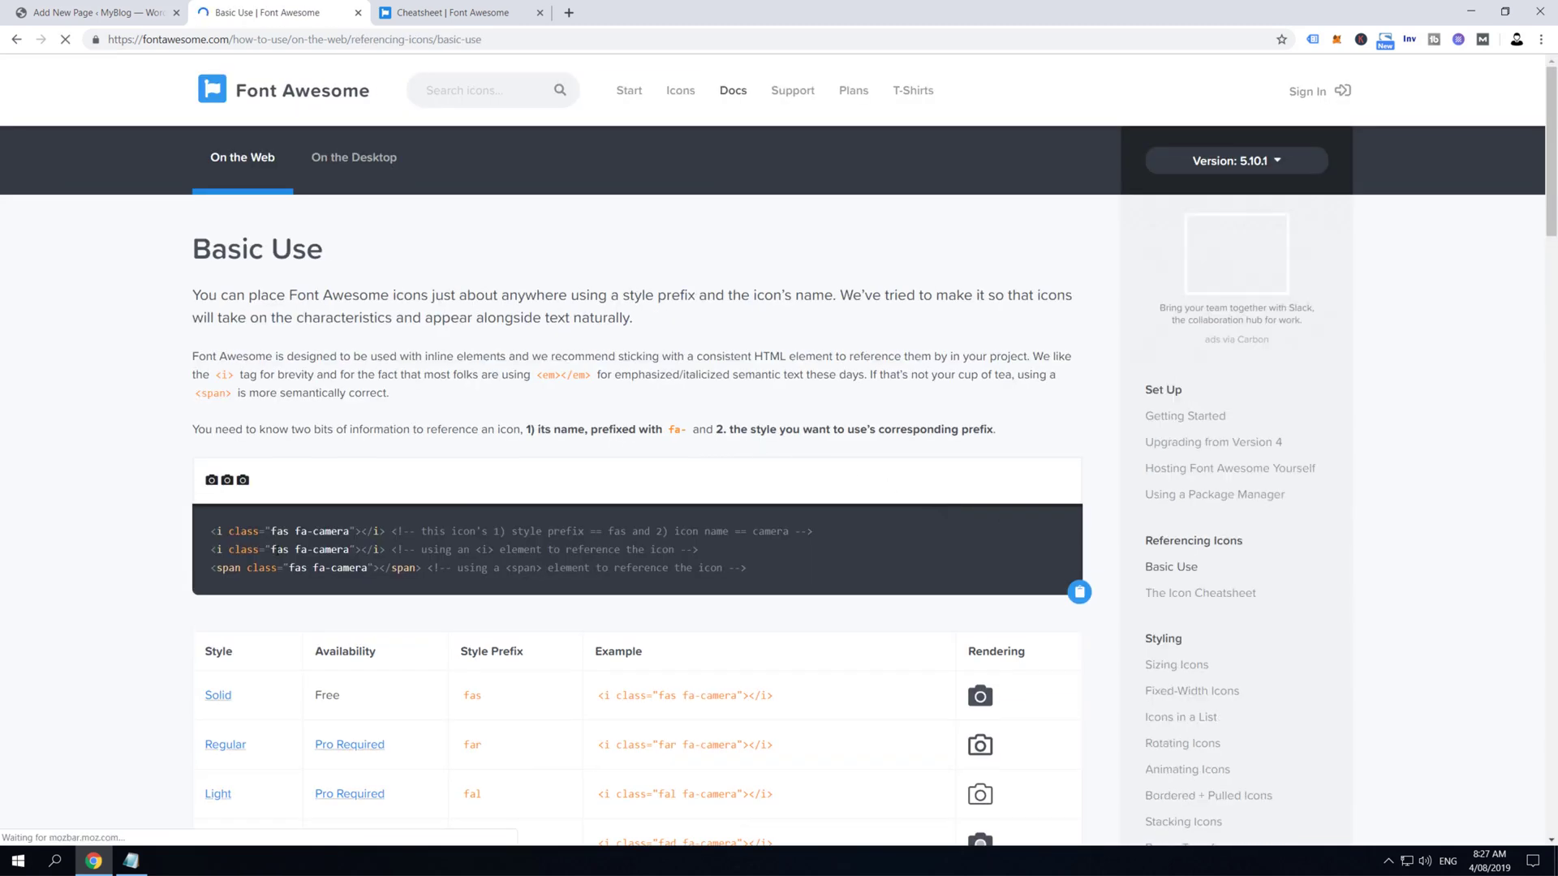
pyautogui.moveTo(211, 531); pyautogui.dragTo(388, 531)
pyautogui.hotkey('ctrl', 'c')
pyautogui.click(144, 18)
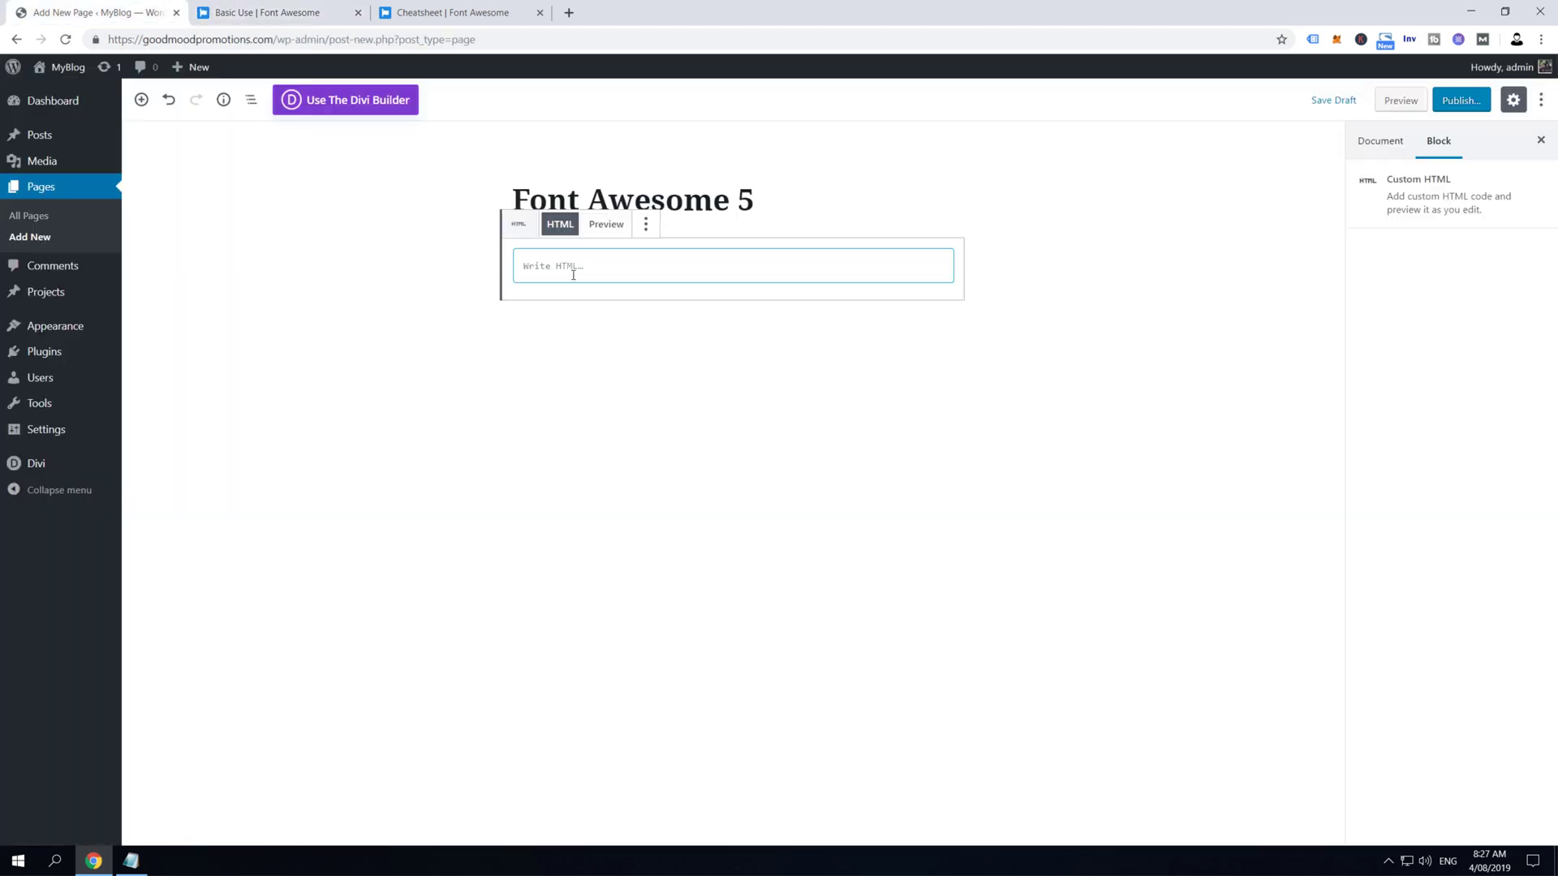
pyautogui.hotkey('ctrl', 'v')
pyautogui.press('Return')
pyautogui.press('Return')
# Copy the first stacked Twitter icon code block from the Stacking Icons docs
pyautogui.click(303, 12)
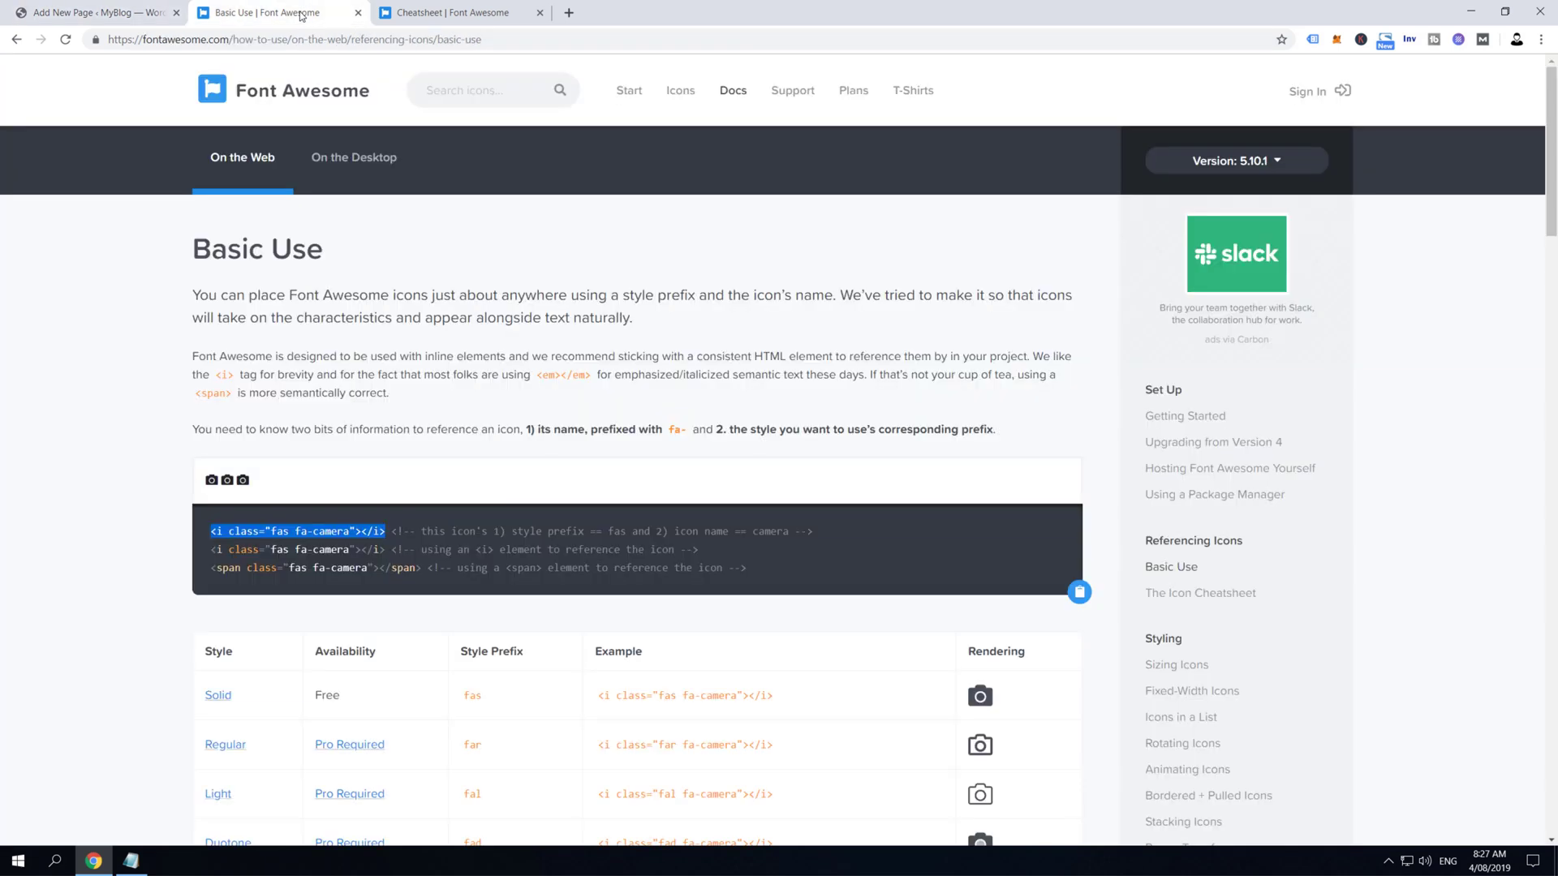
pyautogui.scroll(-2, 1029, 448)
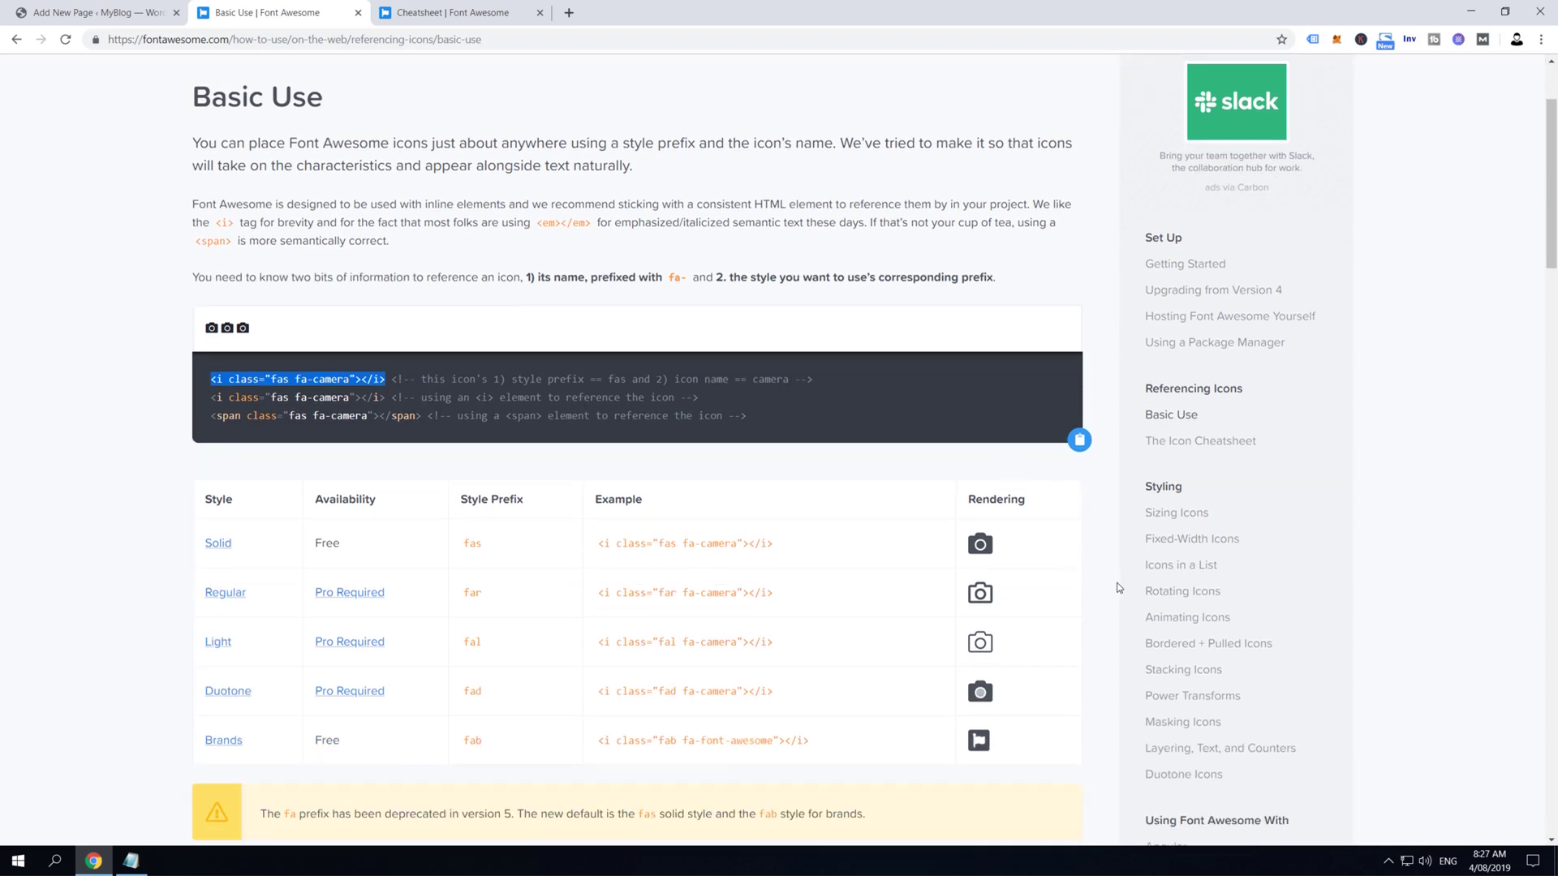
pyautogui.click(1172, 670)
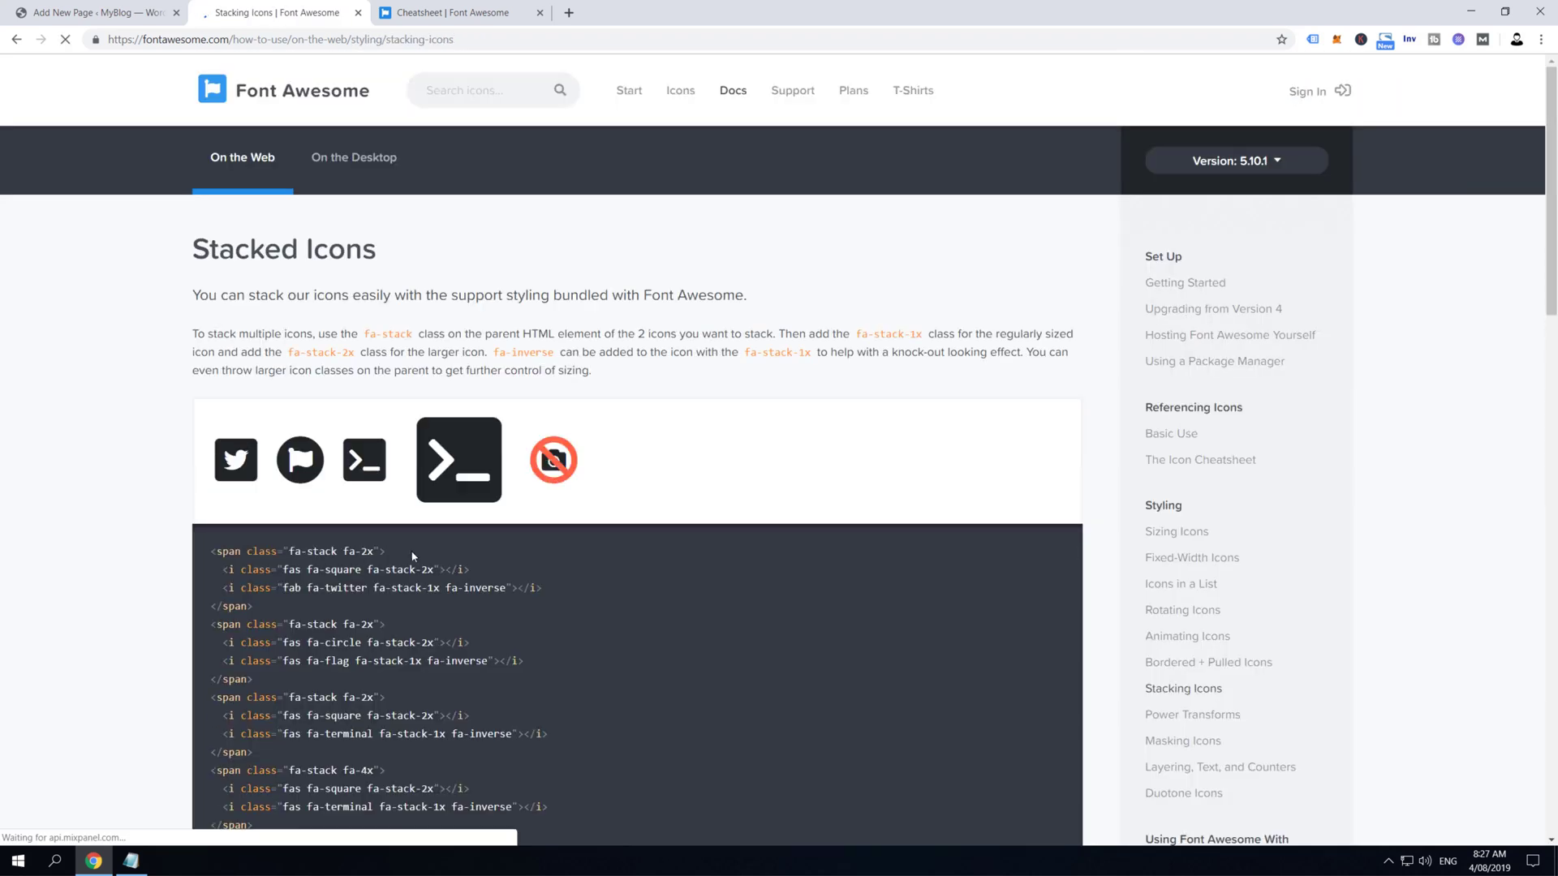
pyautogui.moveTo(253, 532); pyautogui.dragTo(210, 475)
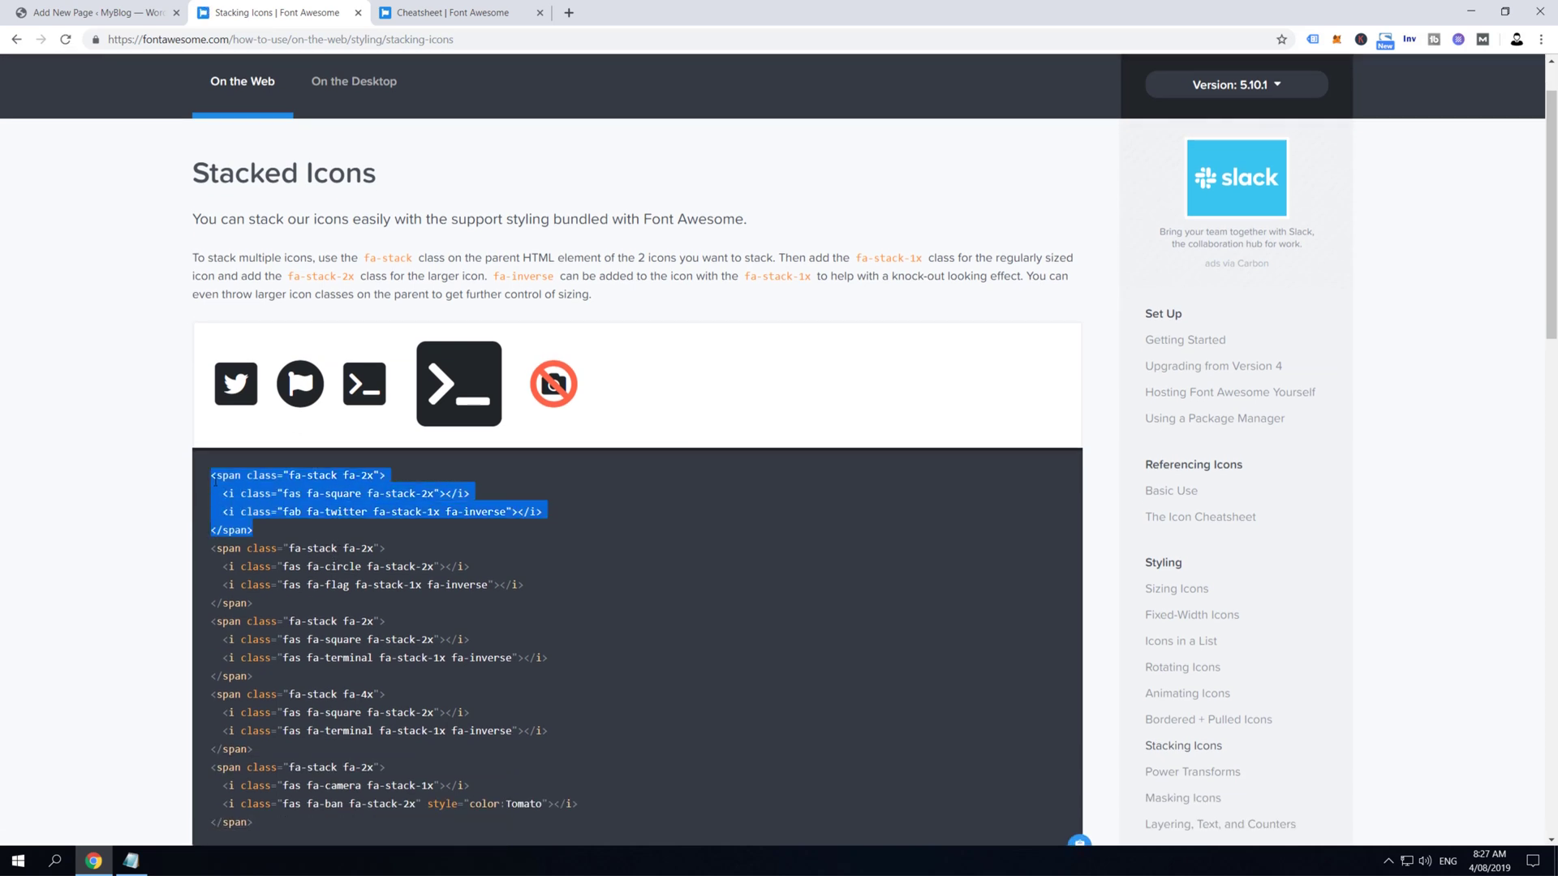
pyautogui.rightClick(260, 502)
pyautogui.click(262, 502)
# Paste the stacked Twitter span code below the camera icon, publish, and view the live page
pyautogui.click(98, 12)
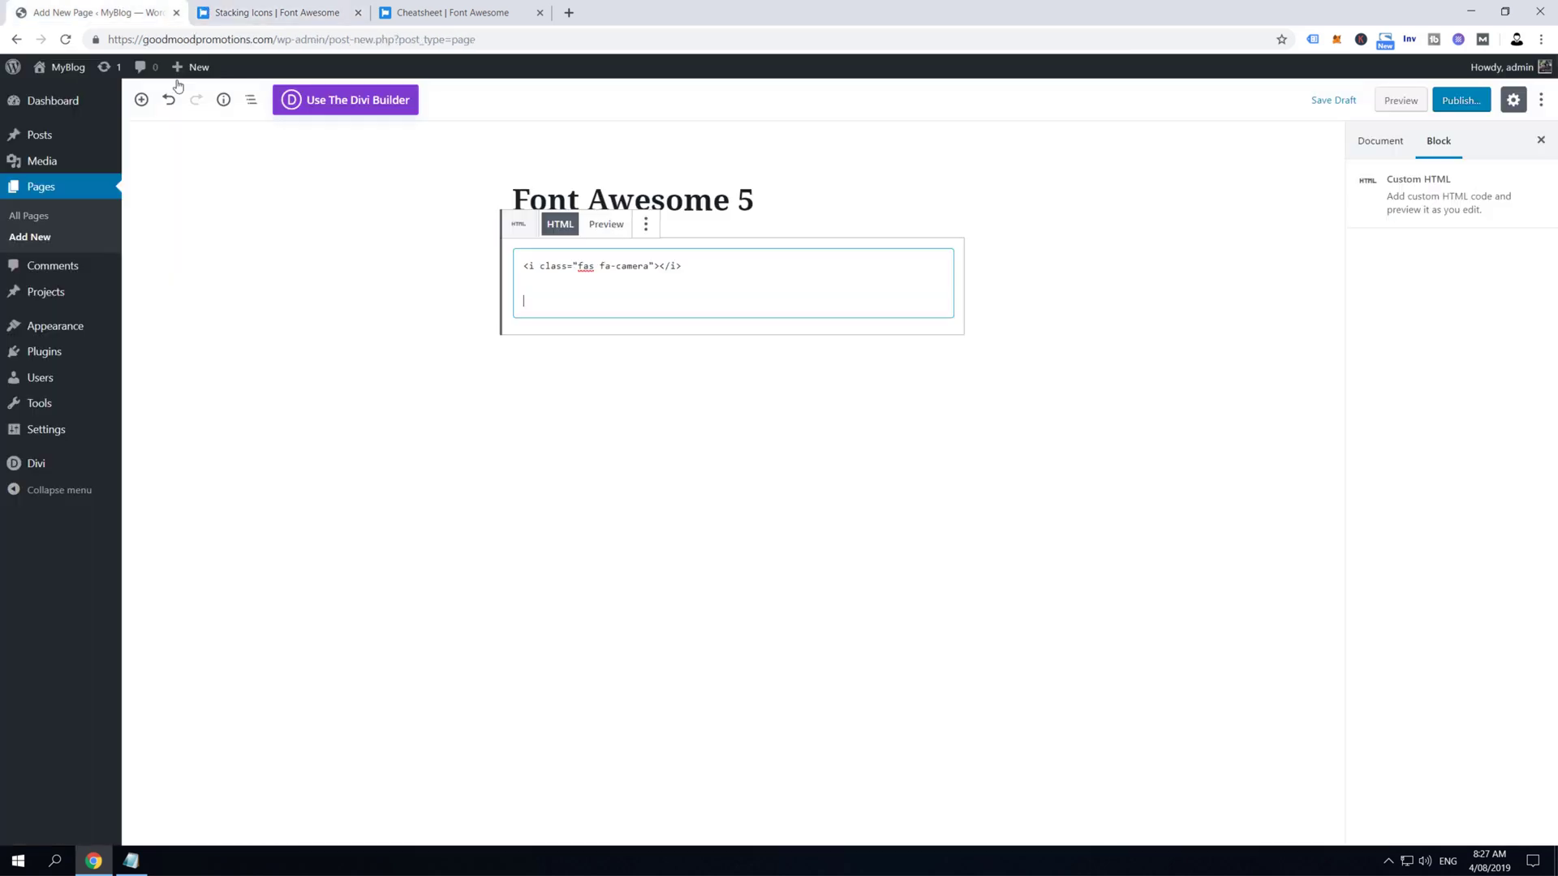
pyautogui.hotkey('ctrl', 'v')
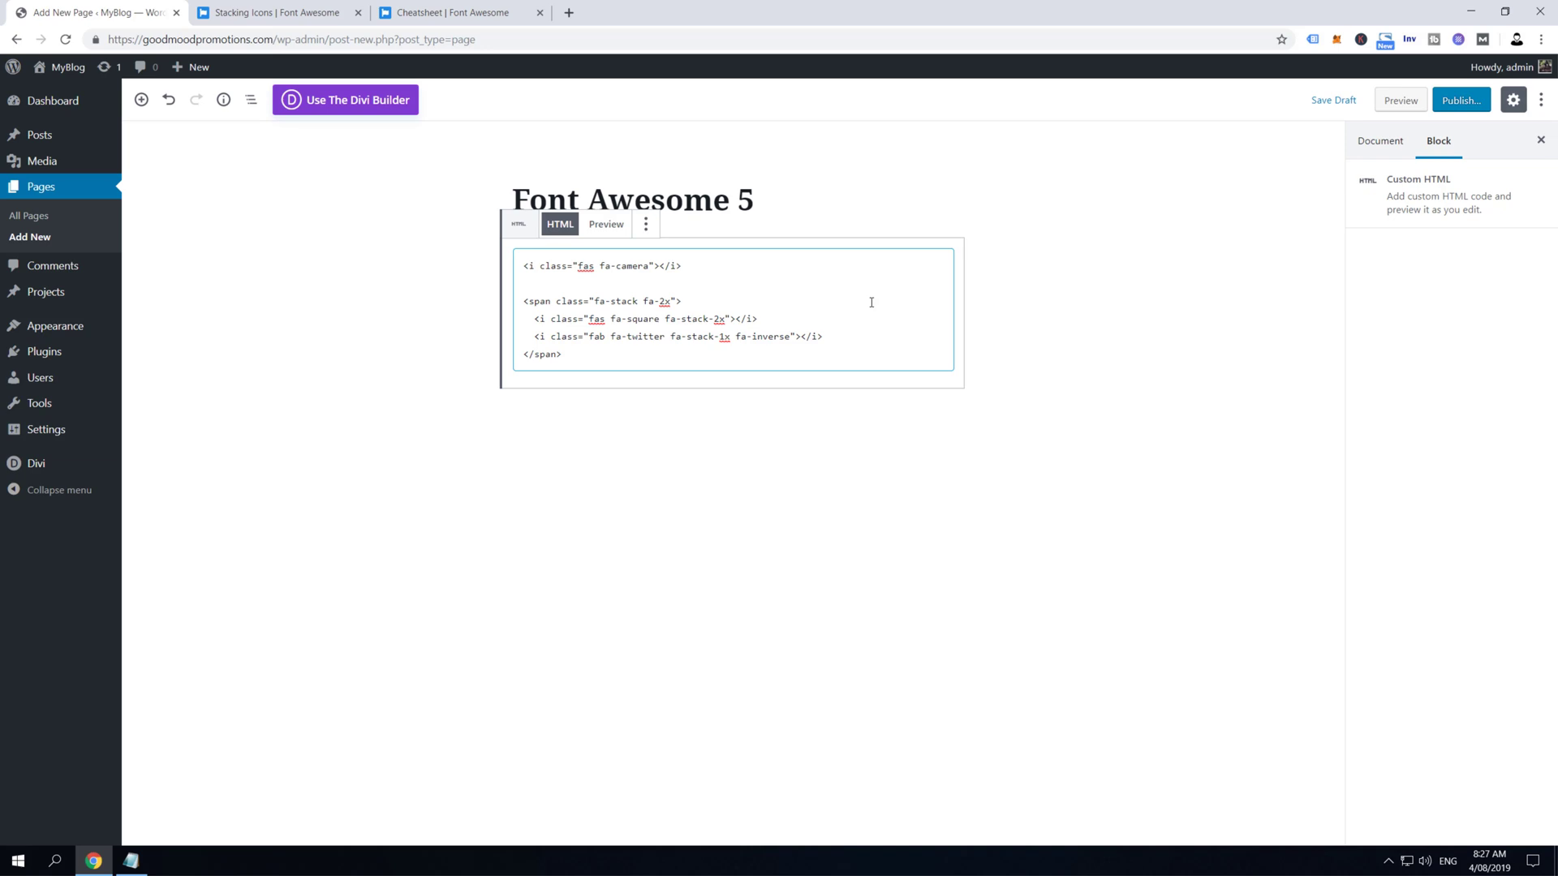
pyautogui.click(1465, 102)
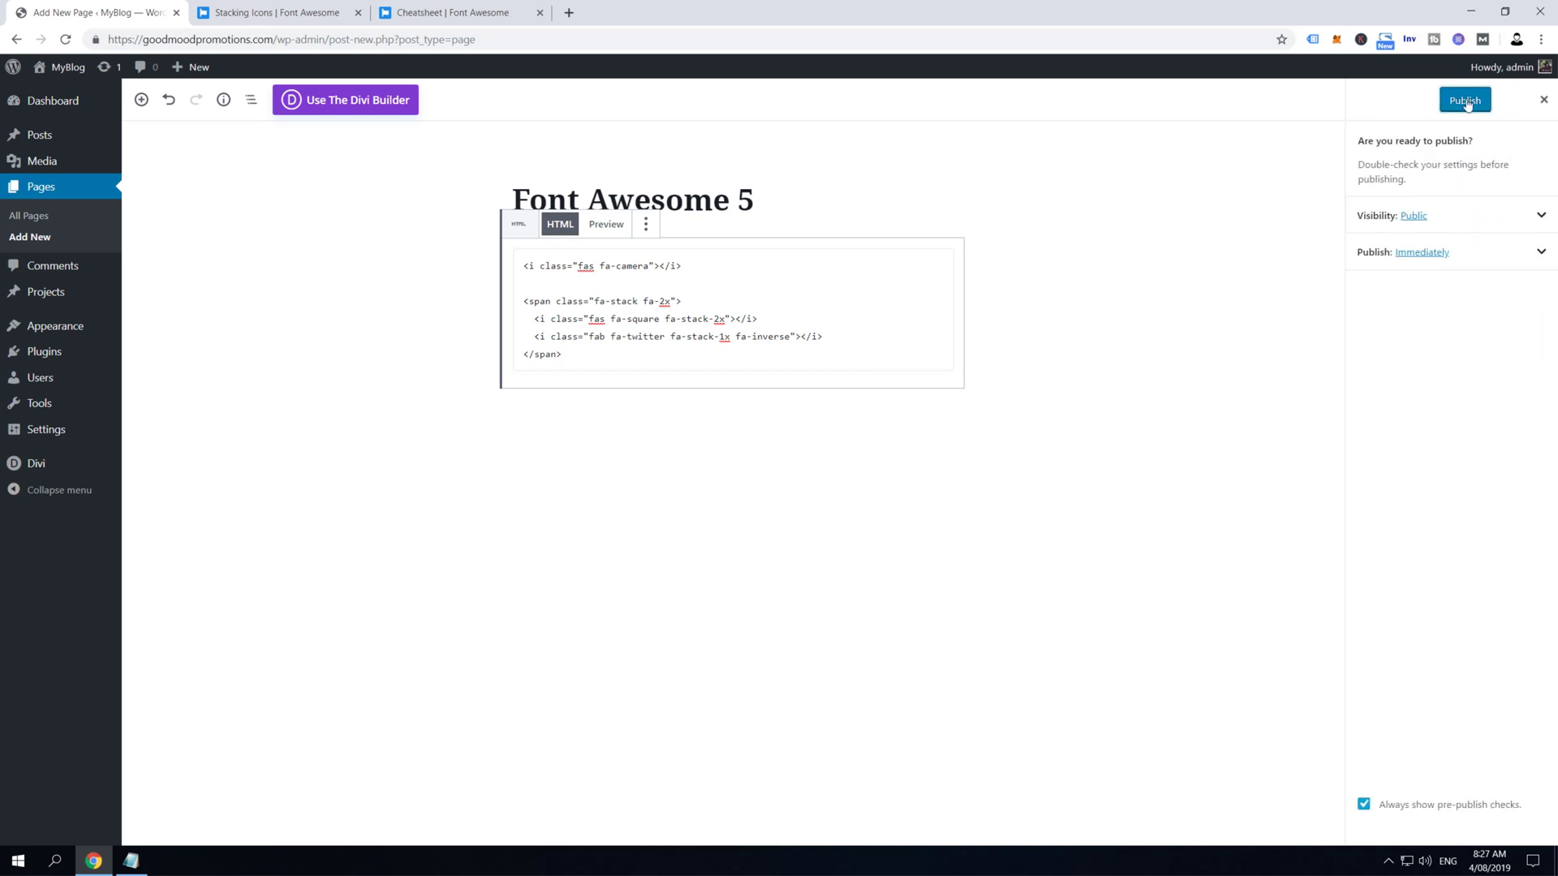
pyautogui.click(1466, 101)
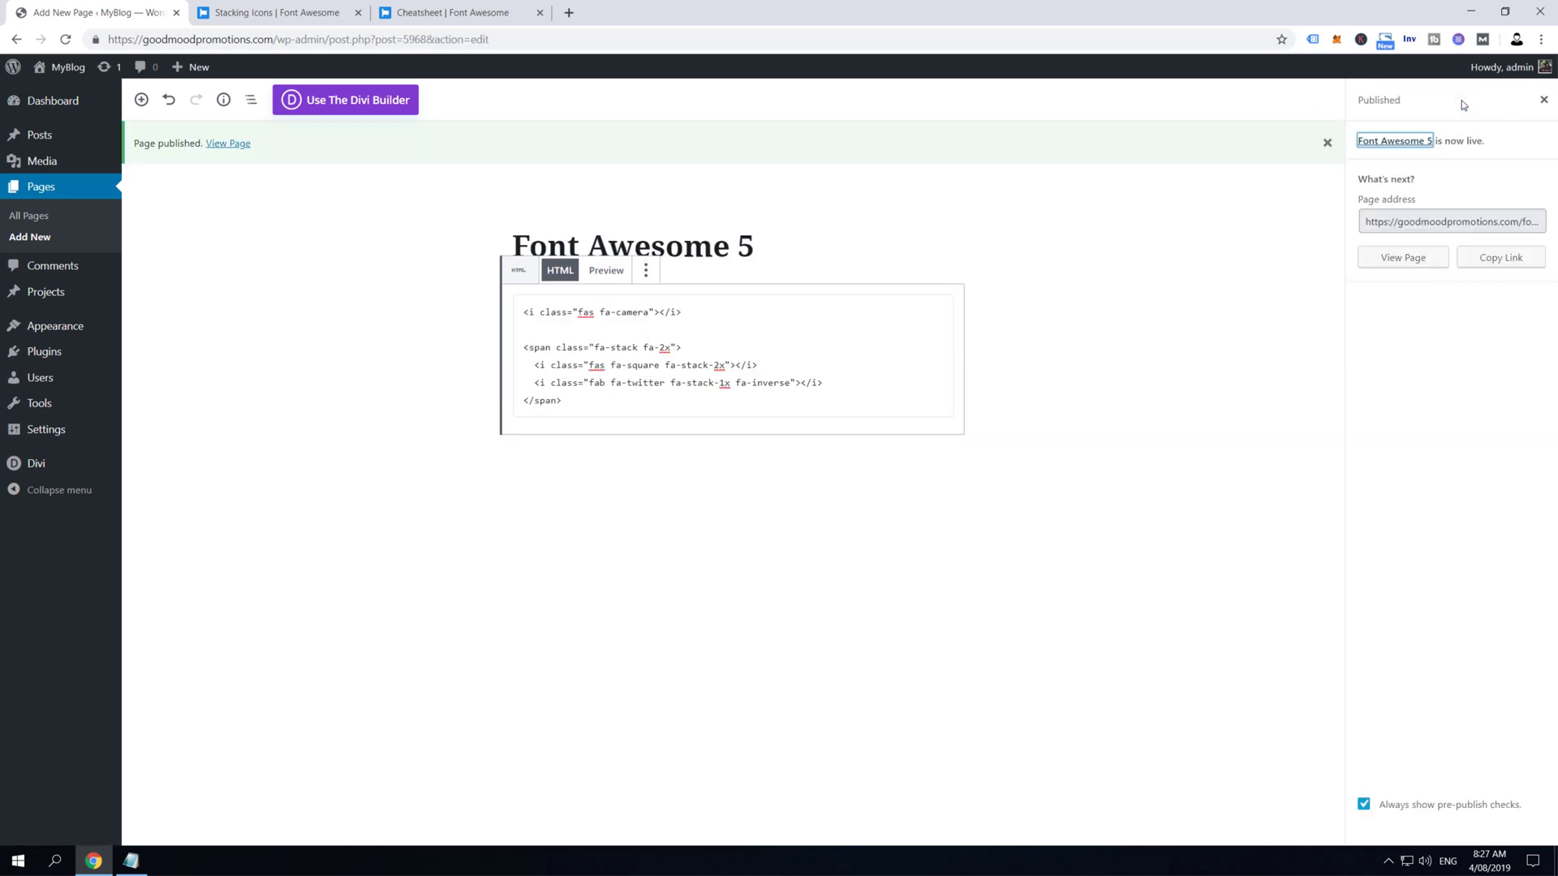
pyautogui.keyDown('ctrl'); pyautogui.click(244, 145); pyautogui.keyUp('ctrl')
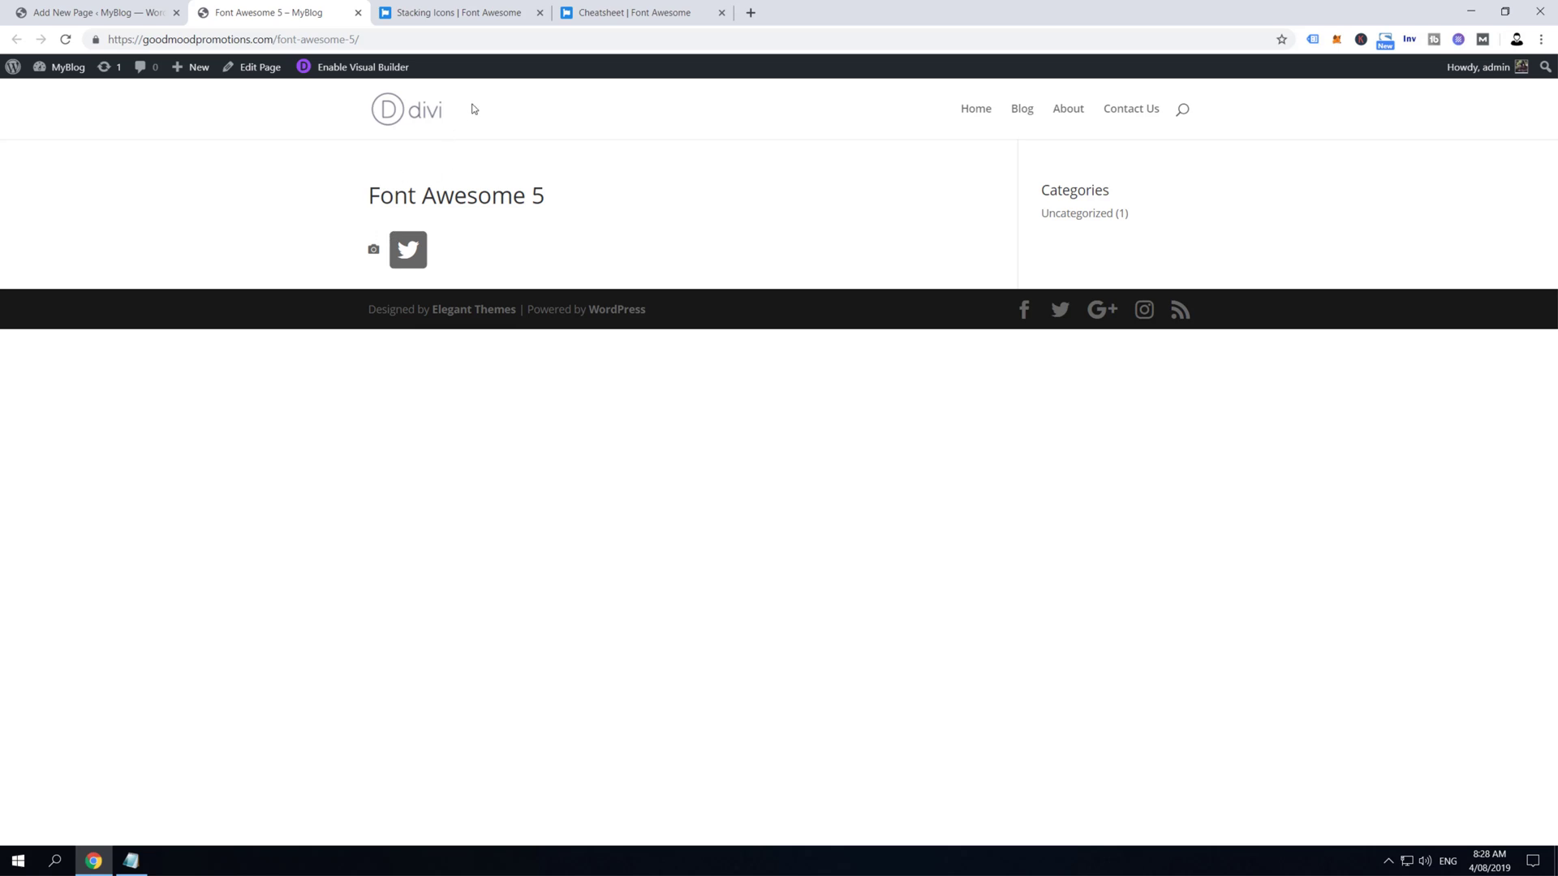
# Switch to the Font Awesome icon cheatsheet and select its page address
pyautogui.click(592, 18)
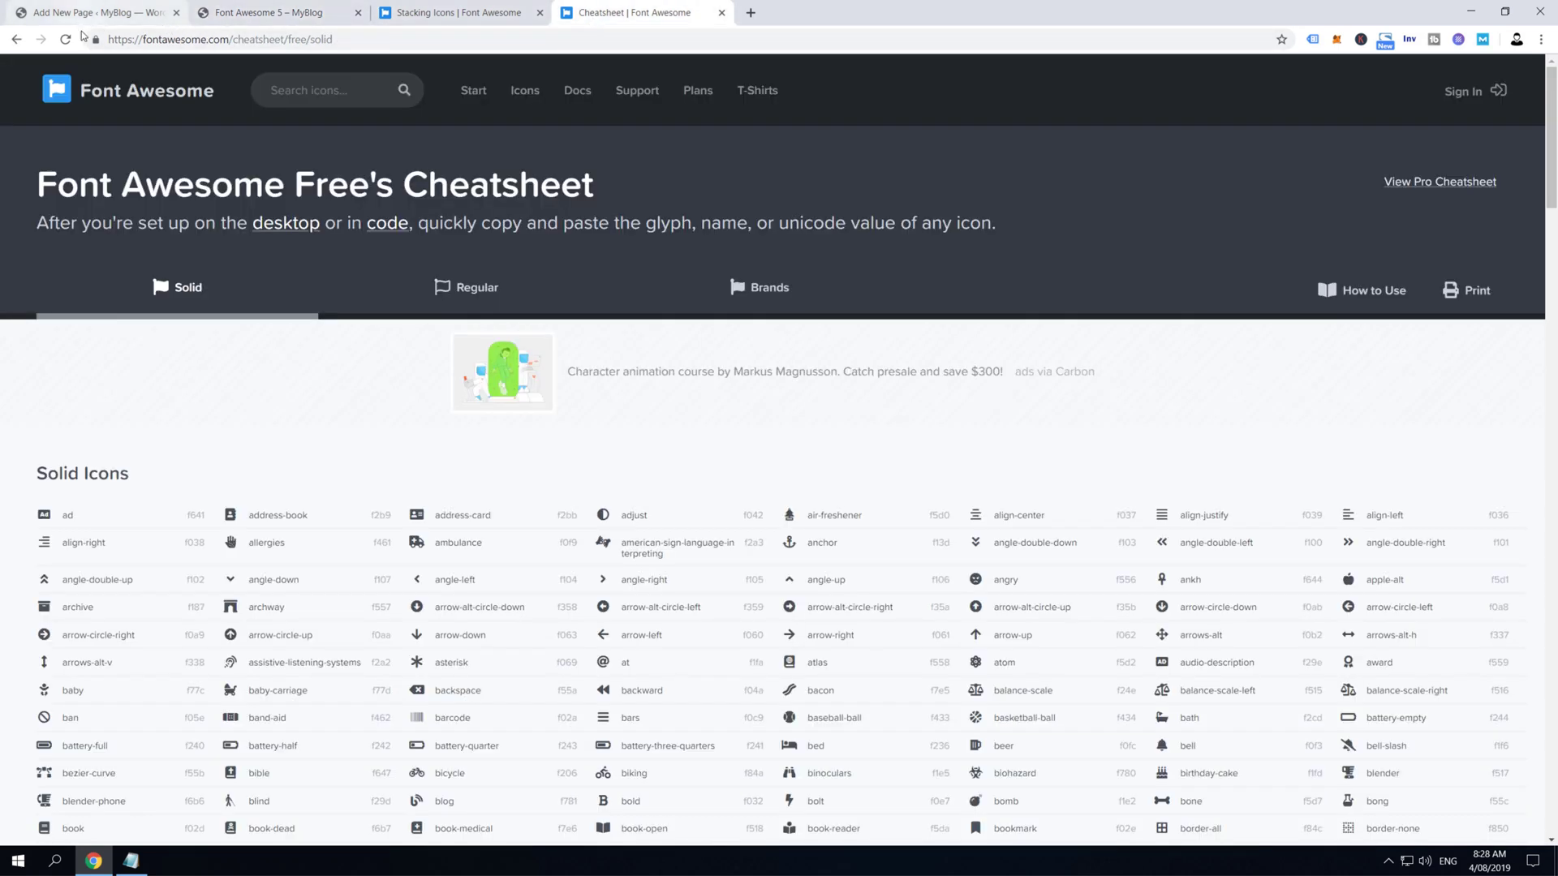
pyautogui.moveTo(109, 39); pyautogui.dragTo(400, 42)
pyautogui.click(248, 190)
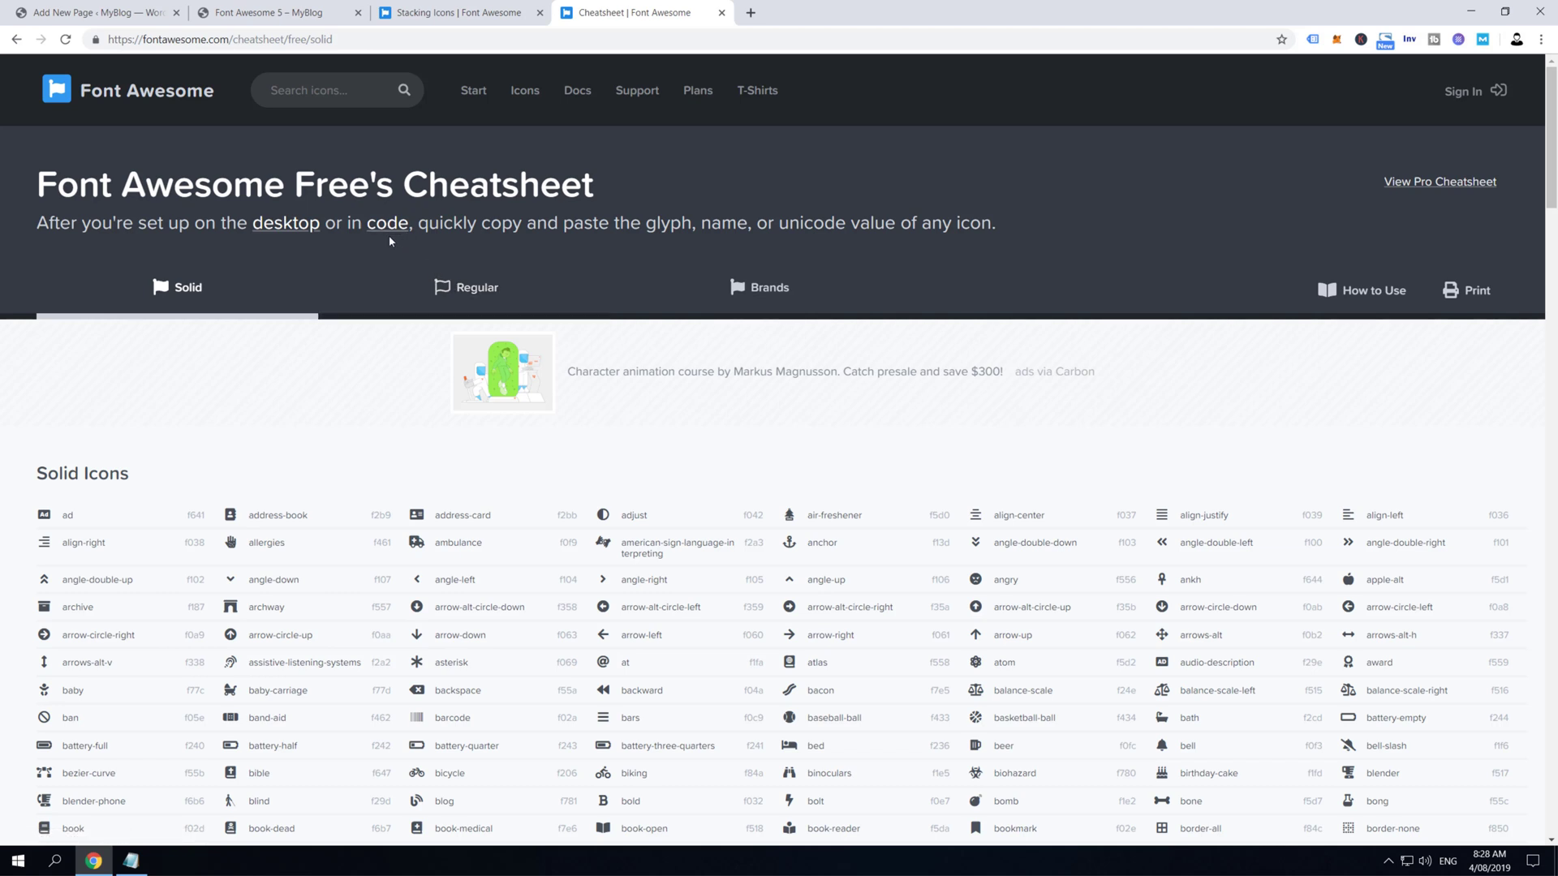
pyautogui.moveTo(108, 39); pyautogui.dragTo(359, 37)
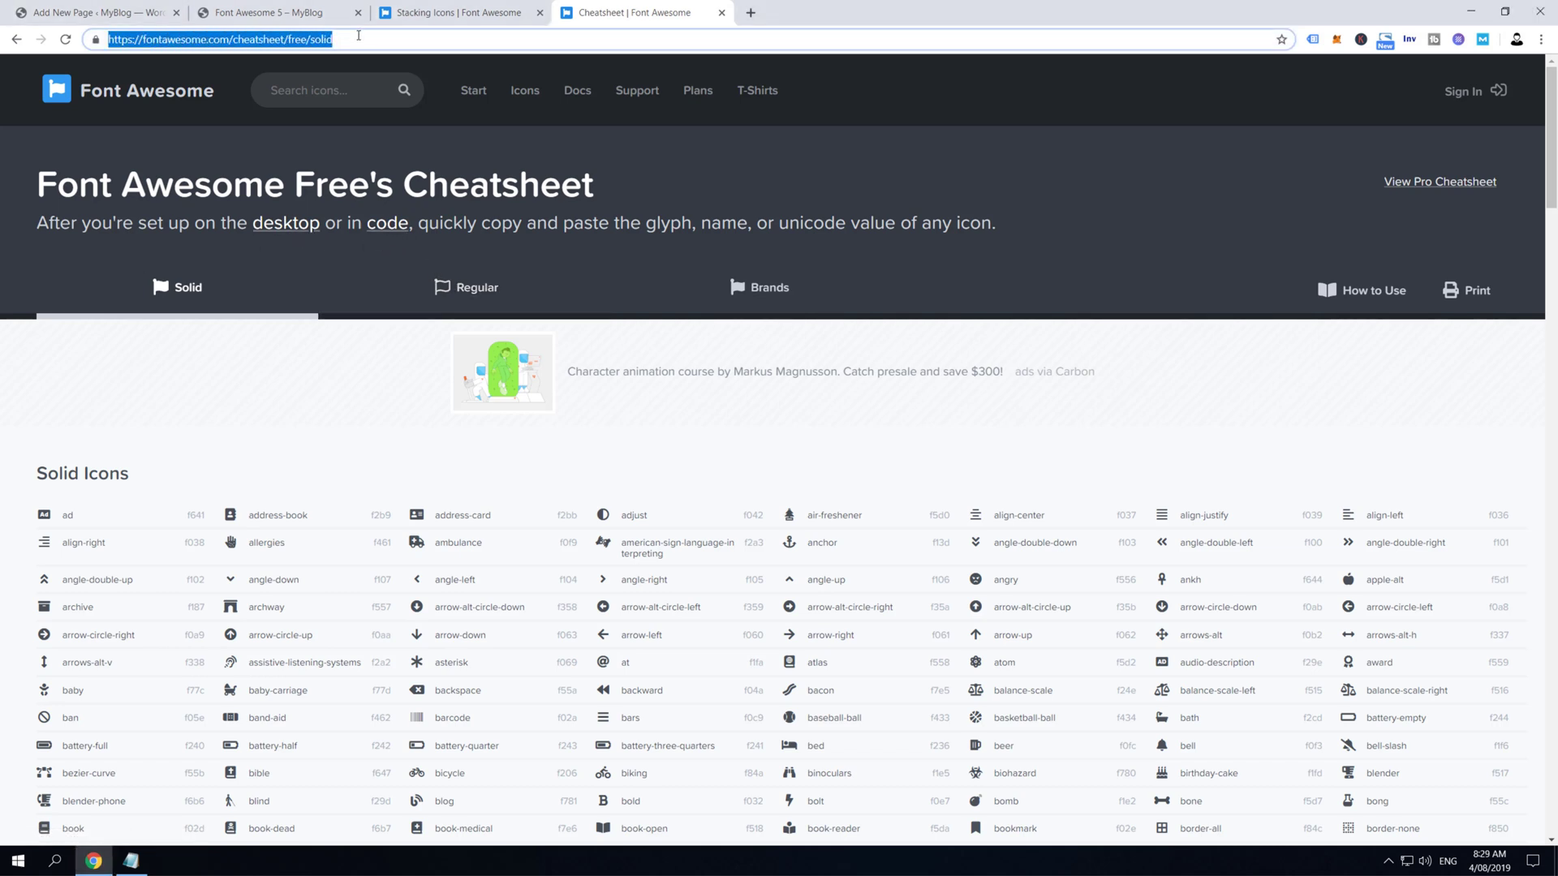
pyautogui.click(316, 406)
# Copy the 'memory' icon name from the Solid Icons list of the cheatsheet
pyautogui.scroll(-3, 341, 397)
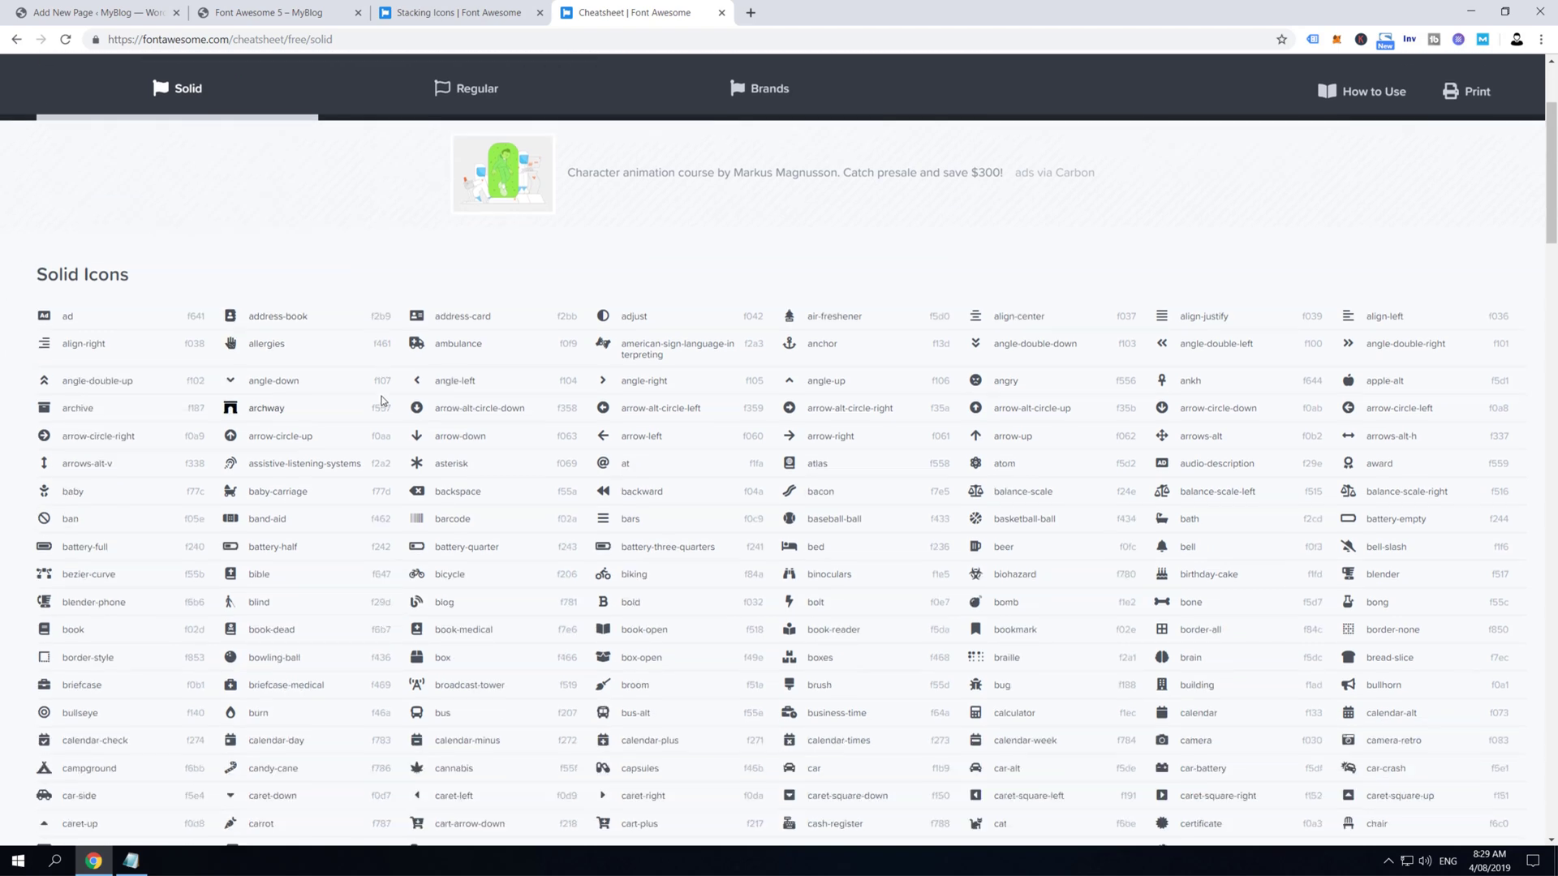
pyautogui.scroll(-5, 380, 406)
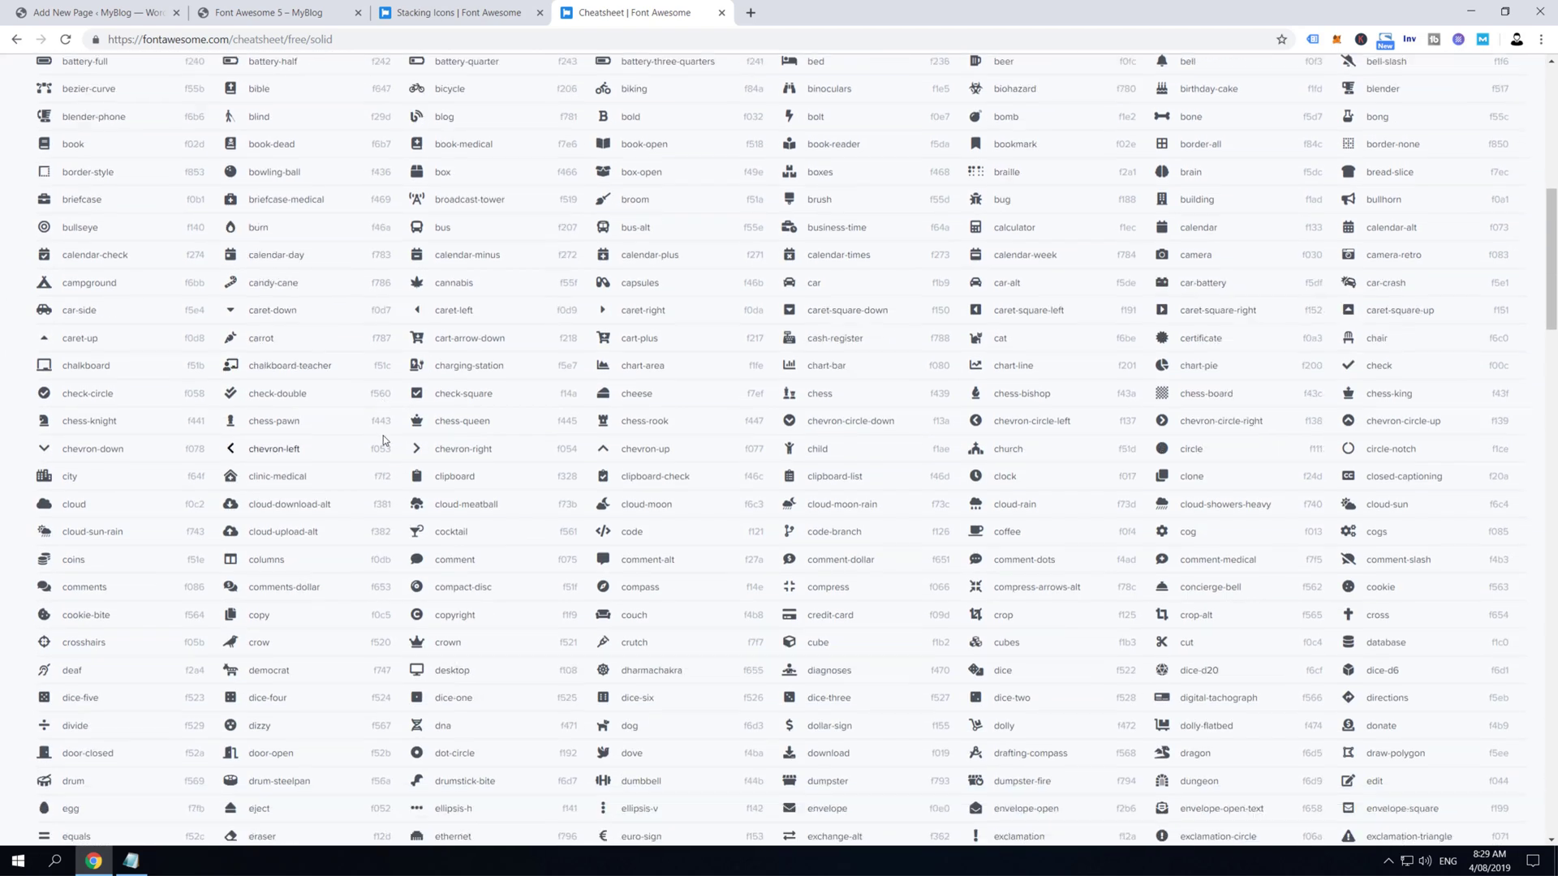
pyautogui.scroll(-7, 382, 438)
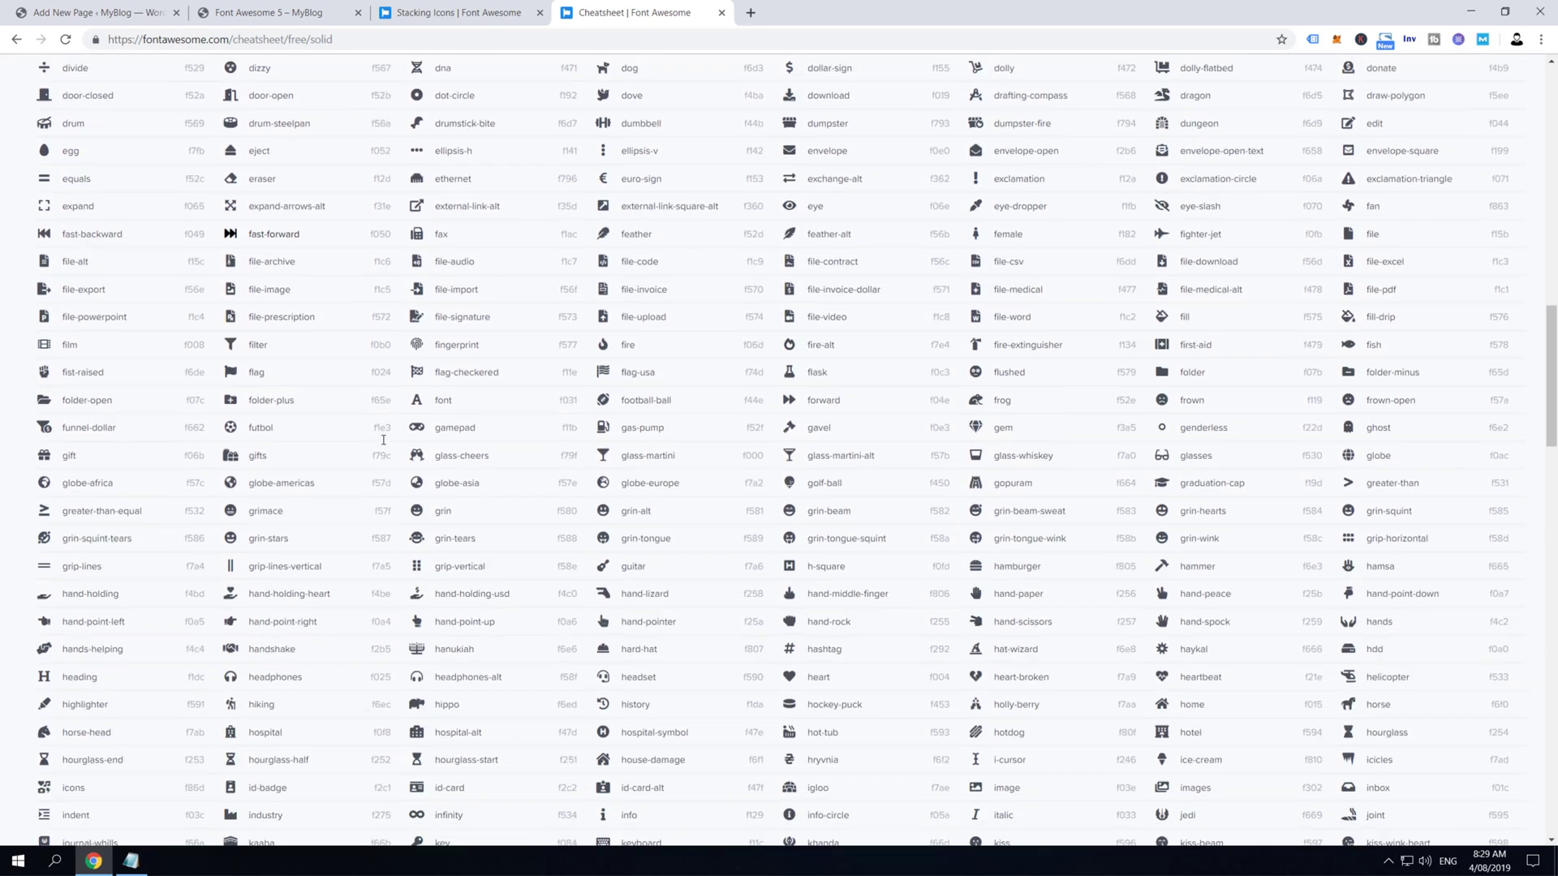
pyautogui.scroll(-4, 384, 444)
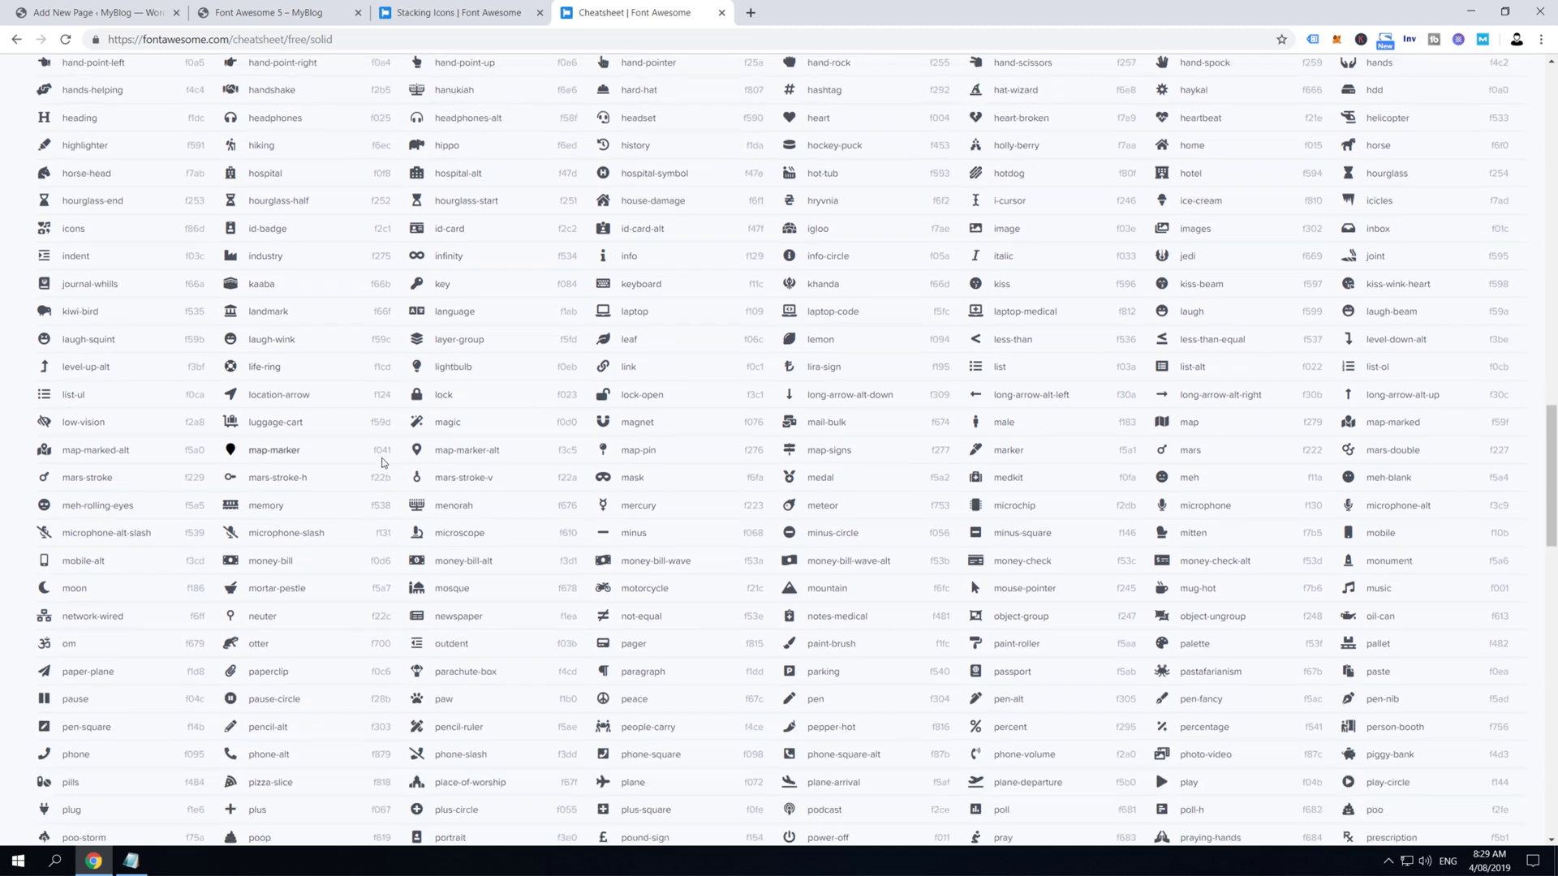
pyautogui.doubleClick(274, 505)
pyautogui.rightClick(280, 506)
pyautogui.click(322, 520)
pyautogui.click(98, 12)
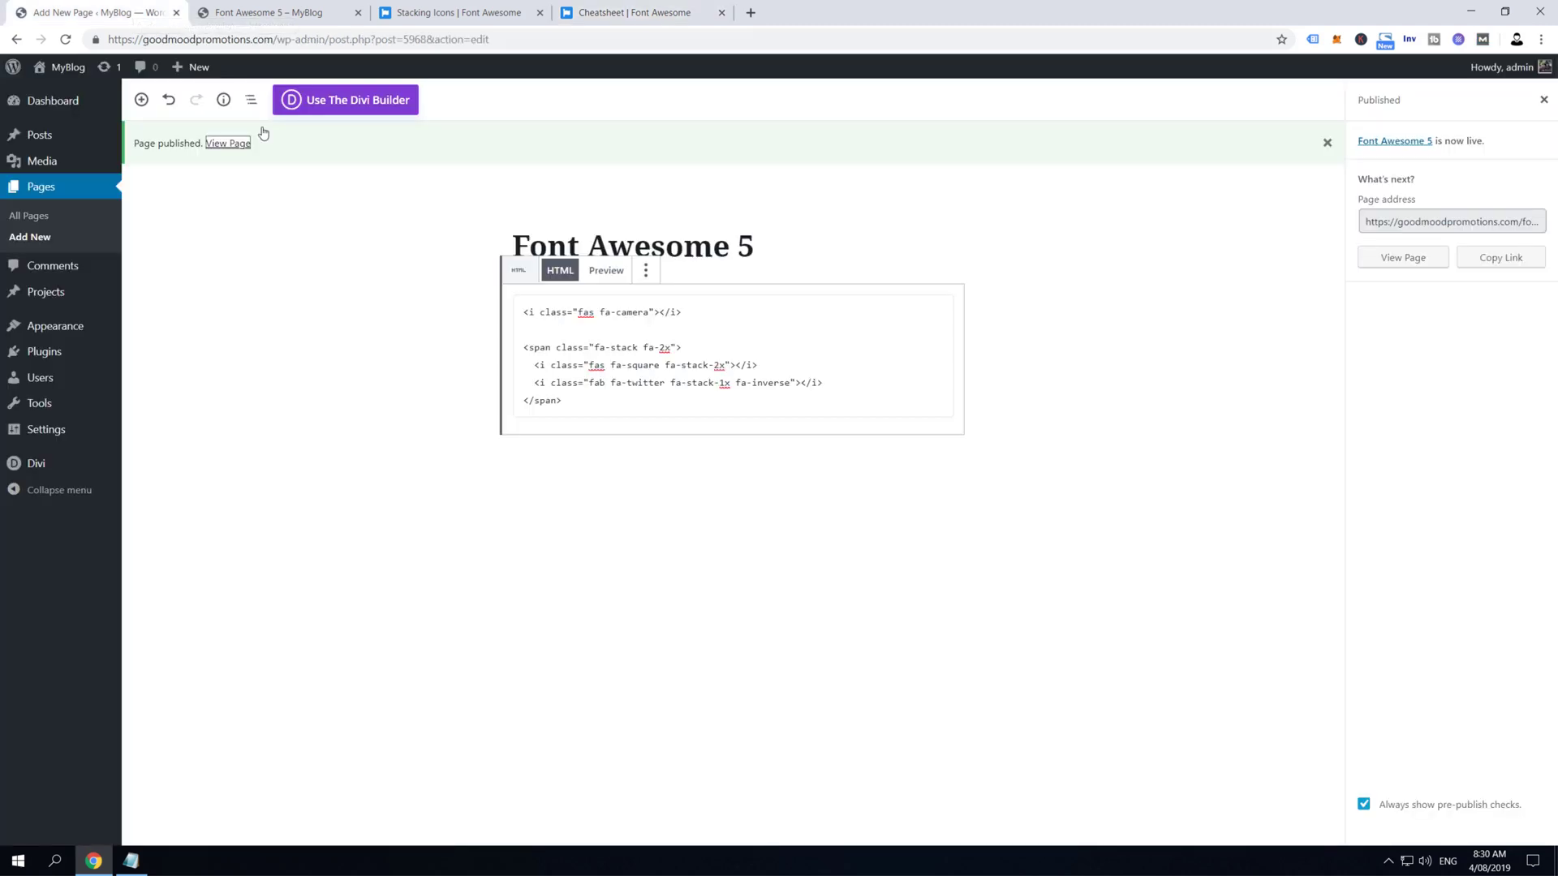
# Replace 'camera' with 'memory' in the HTML block code and update the page
pyautogui.click(601, 312)
pyautogui.moveTo(630, 314); pyautogui.dragTo(649, 316)
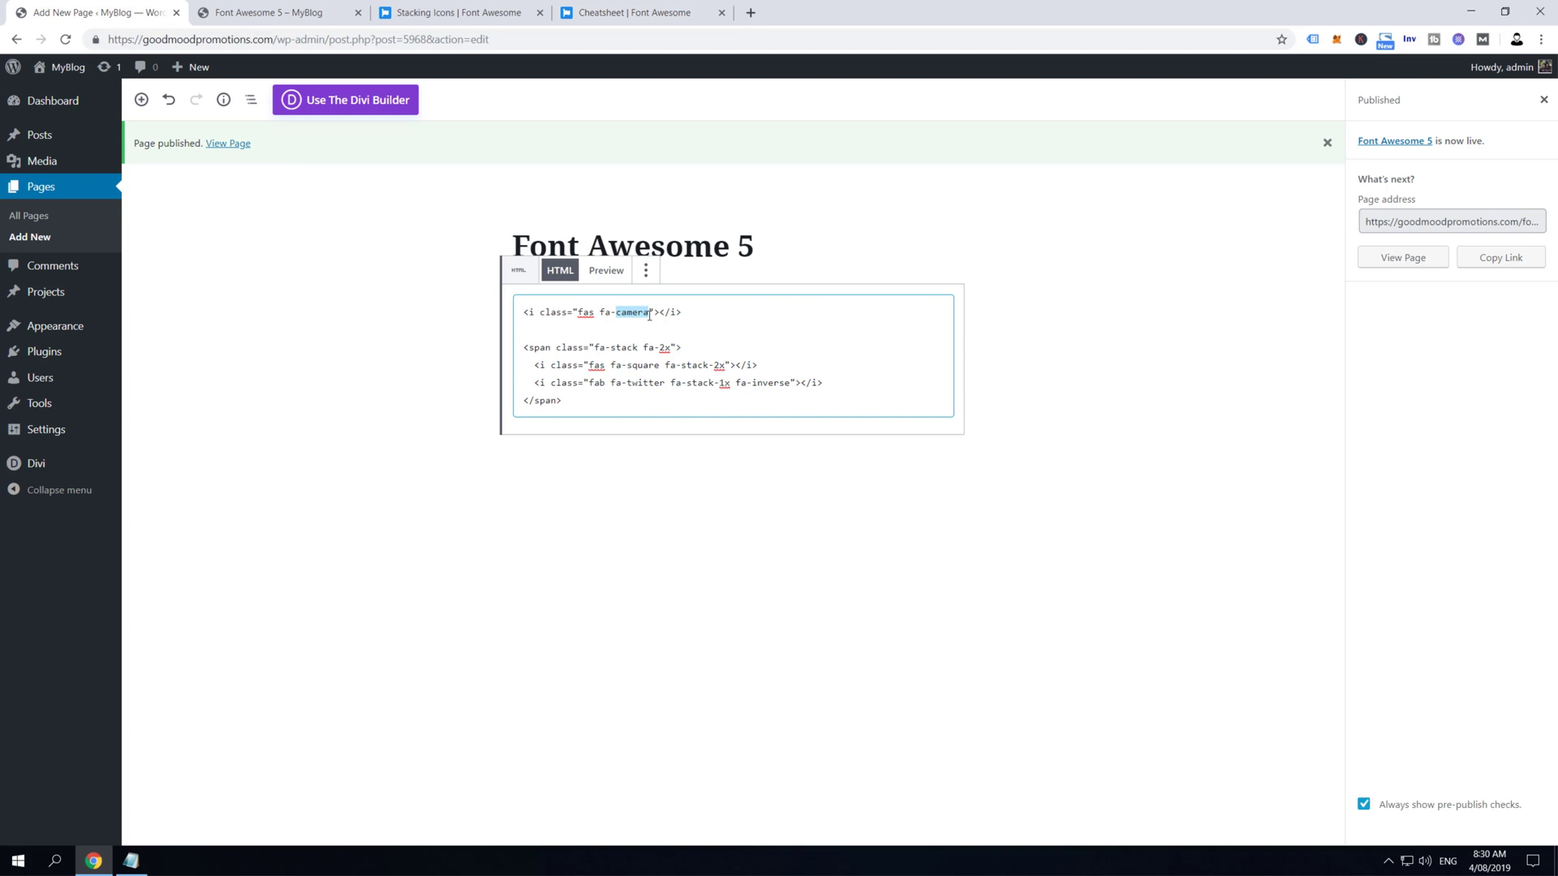
pyautogui.rightClick(640, 315)
pyautogui.click(711, 372)
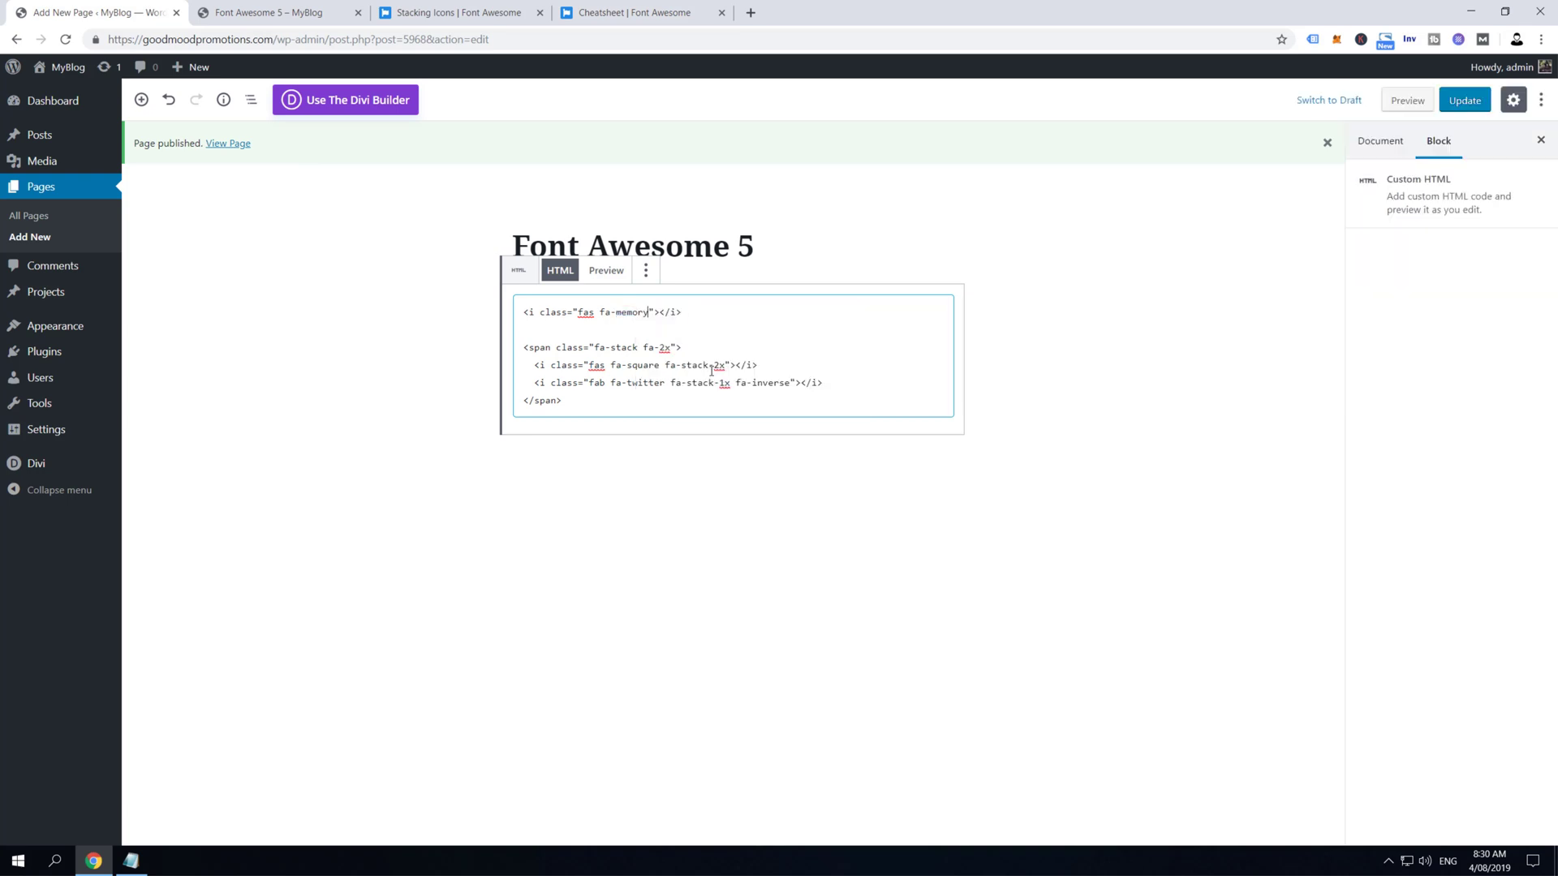
pyautogui.click(1465, 100)
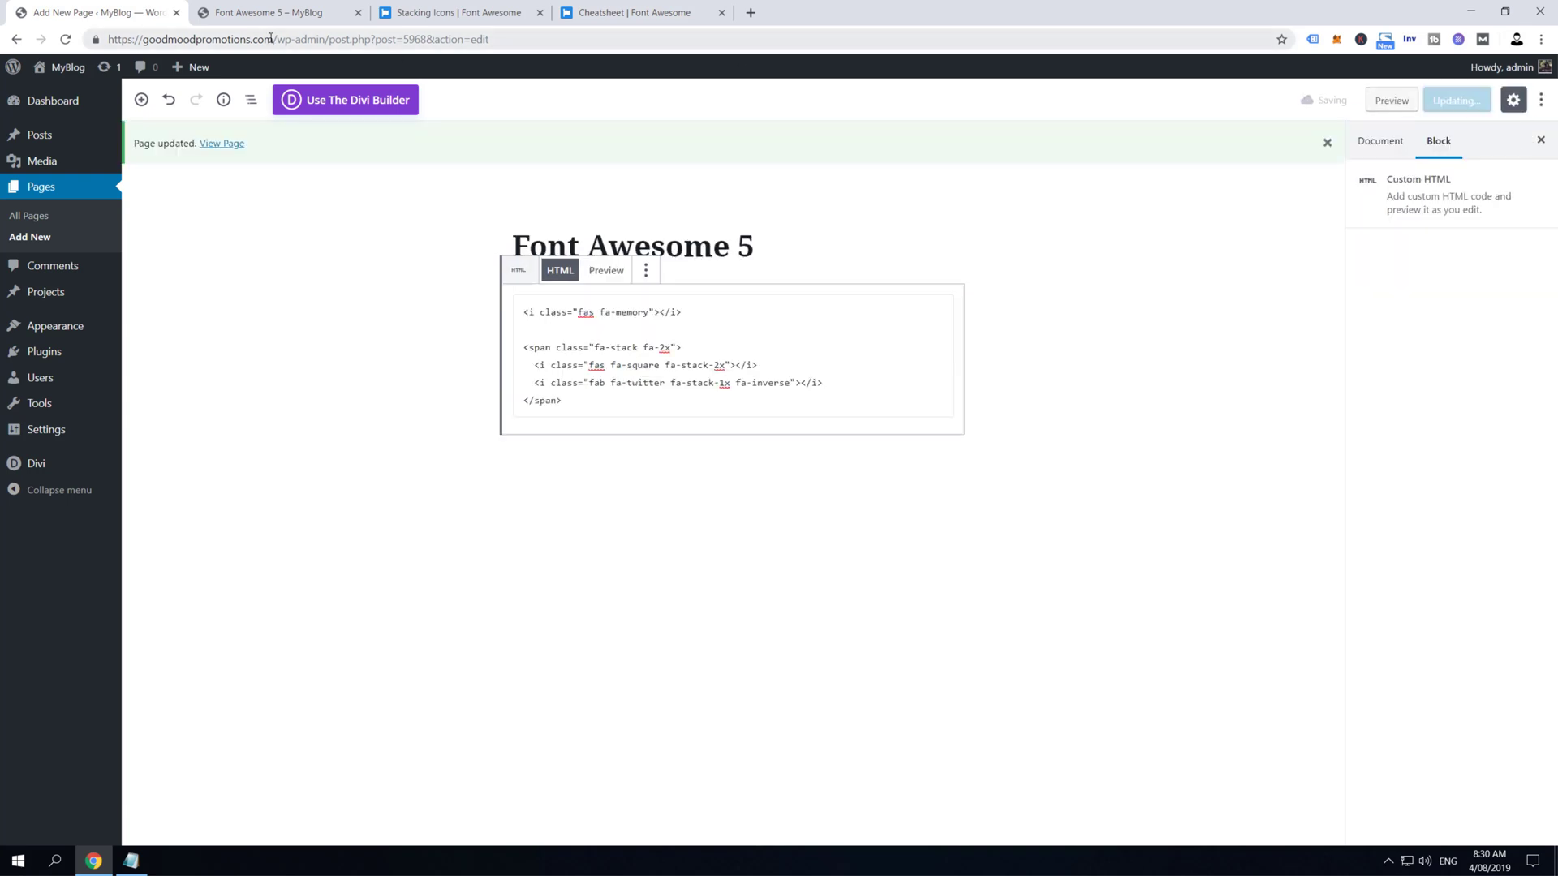
# Reload the live Font Awesome 5 page to see the memory icon
pyautogui.click(299, 10)
pyautogui.press('F5')
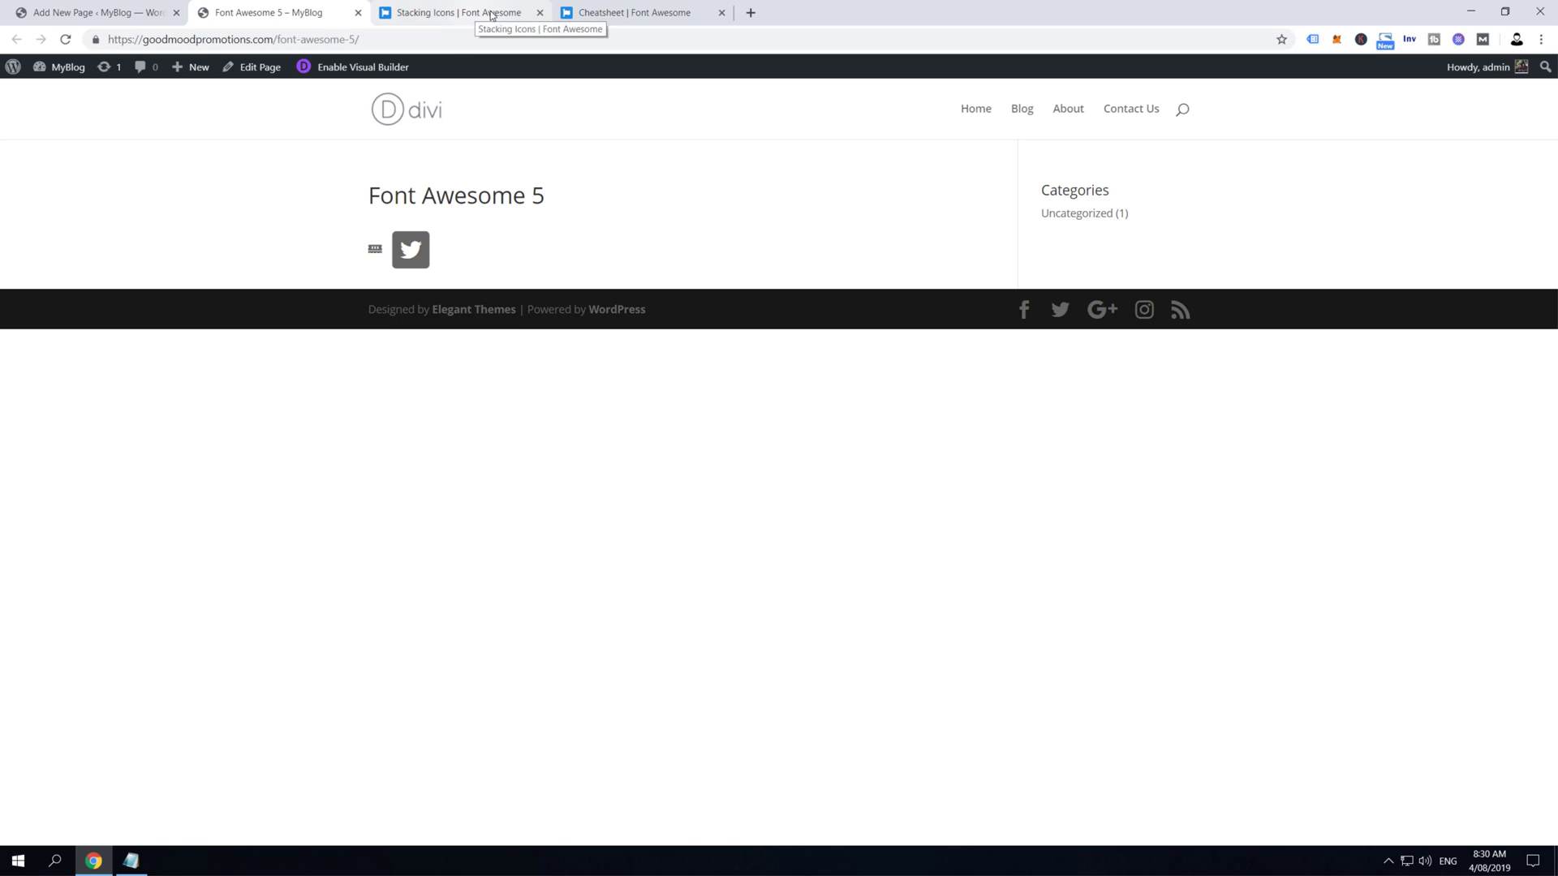
pyautogui.click(613, 10)
# Find the facebook-messenger icon among the brand icons and copy its name
pyautogui.scroll(20, 651, 219)
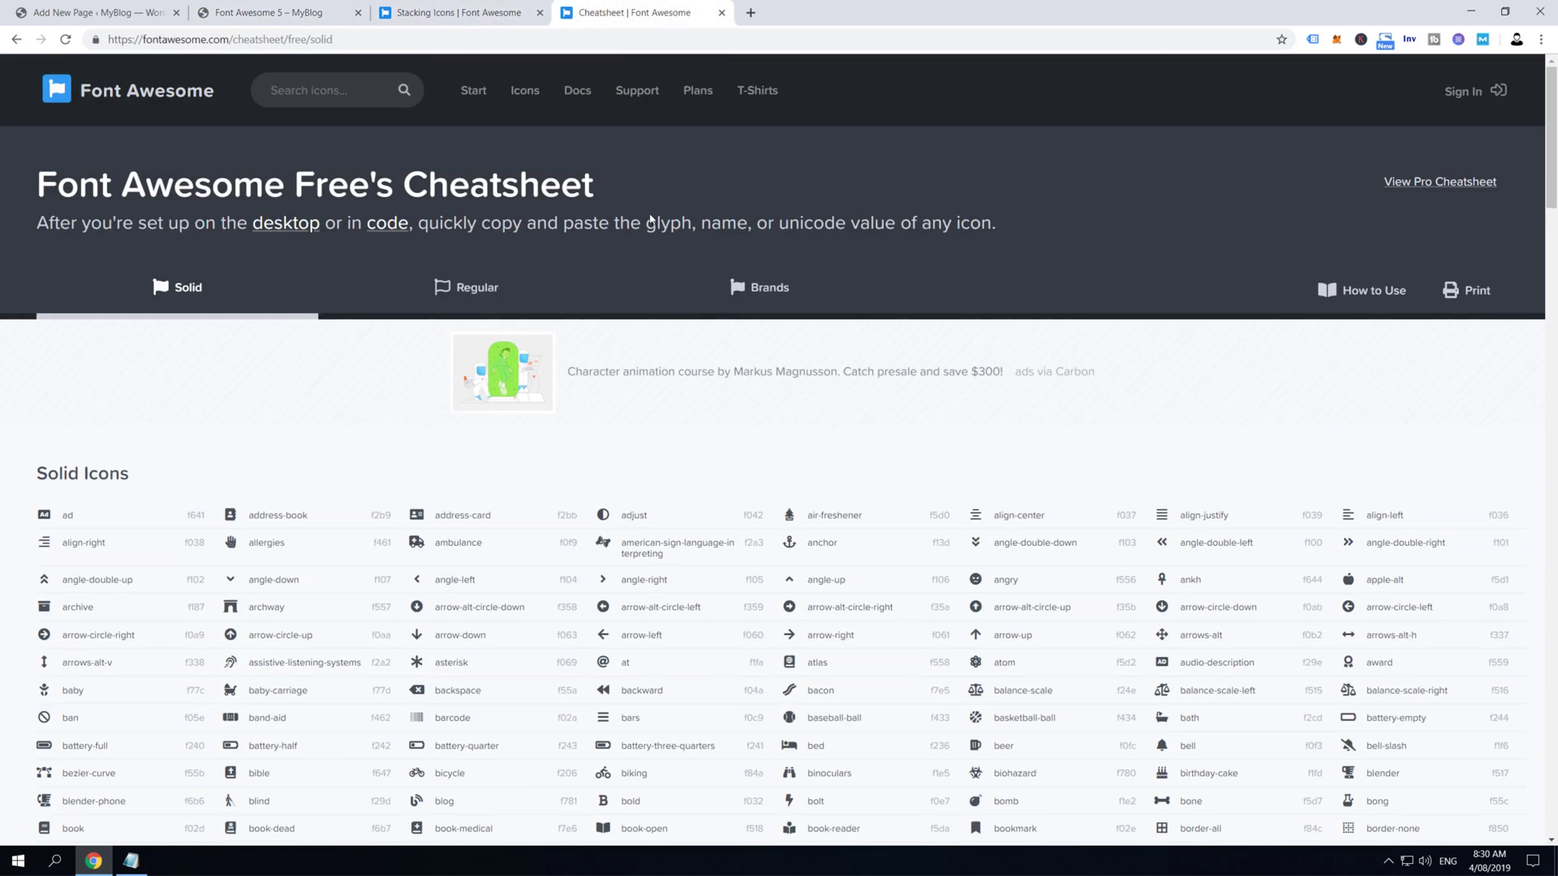
pyautogui.click(759, 288)
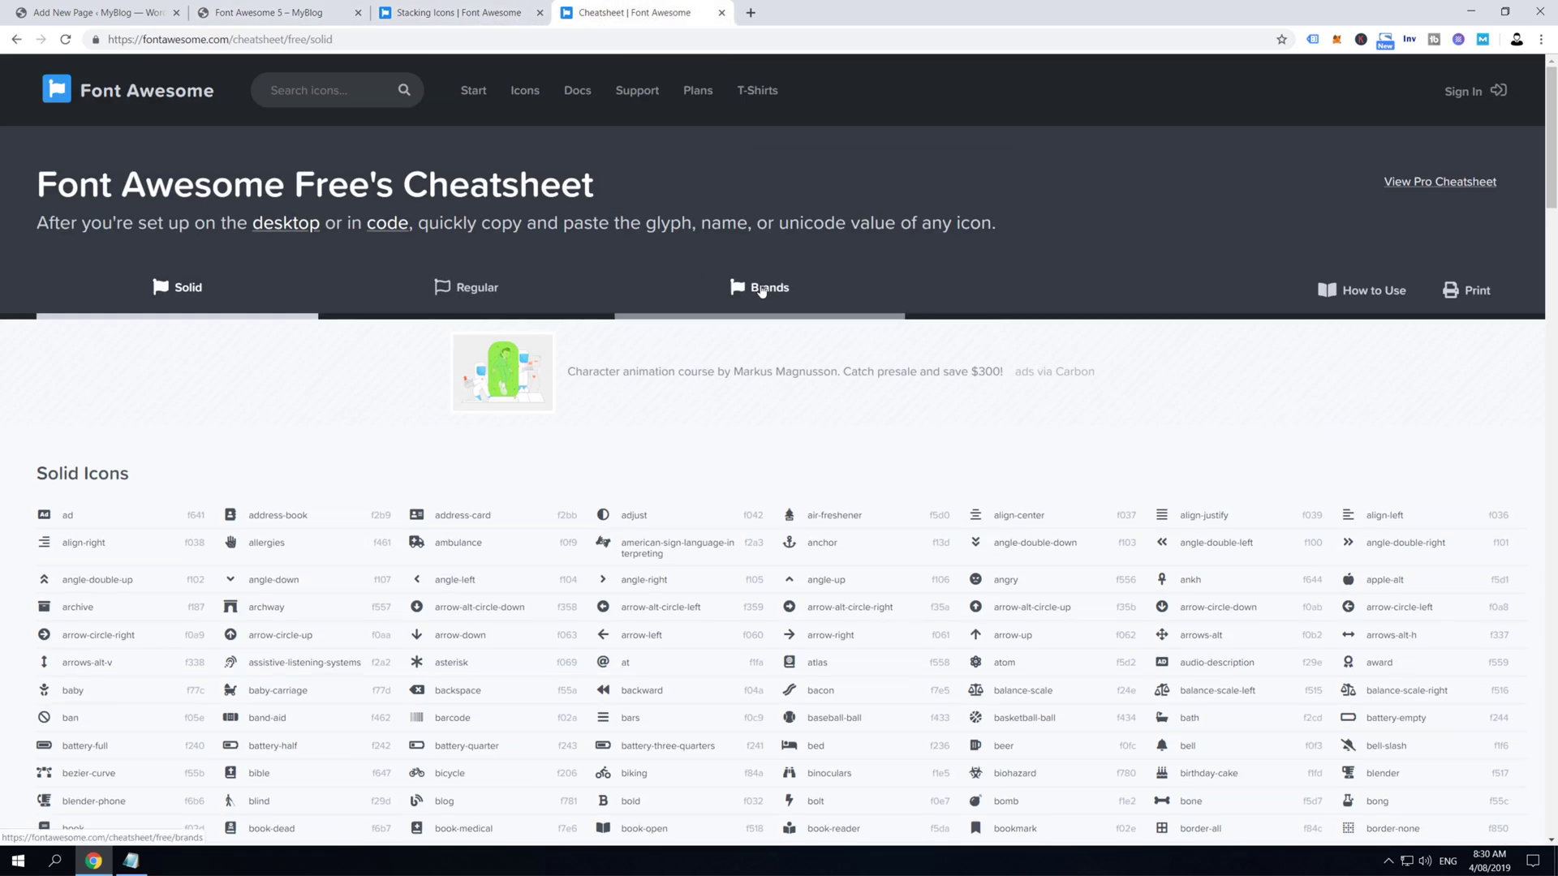
pyautogui.hotkey('ctrl', 'f')
pyautogui.write('facebook')
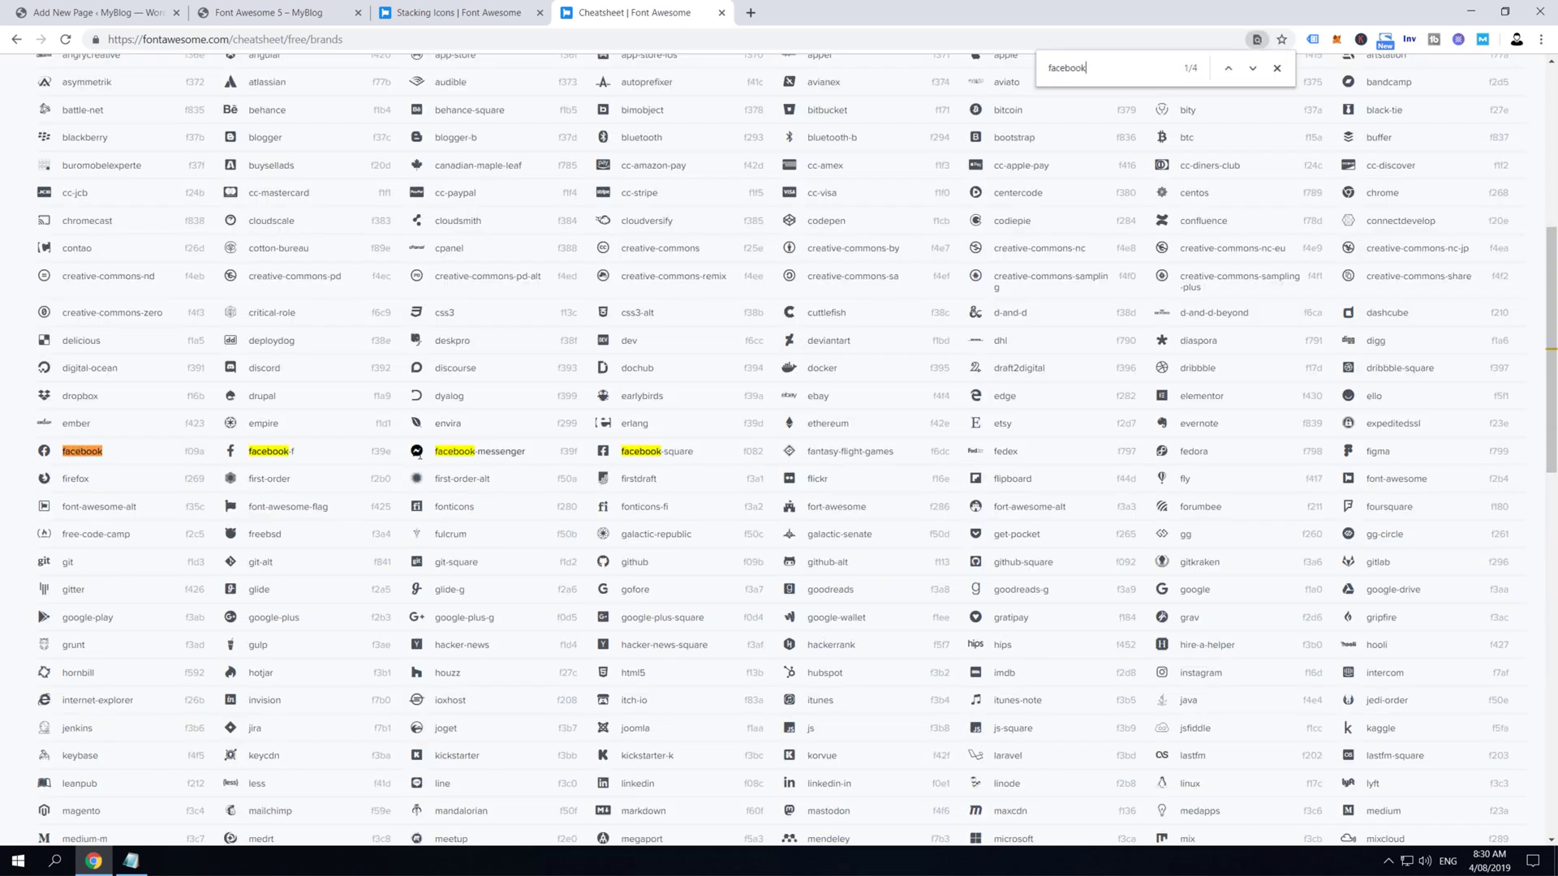
pyautogui.doubleClick(475, 448)
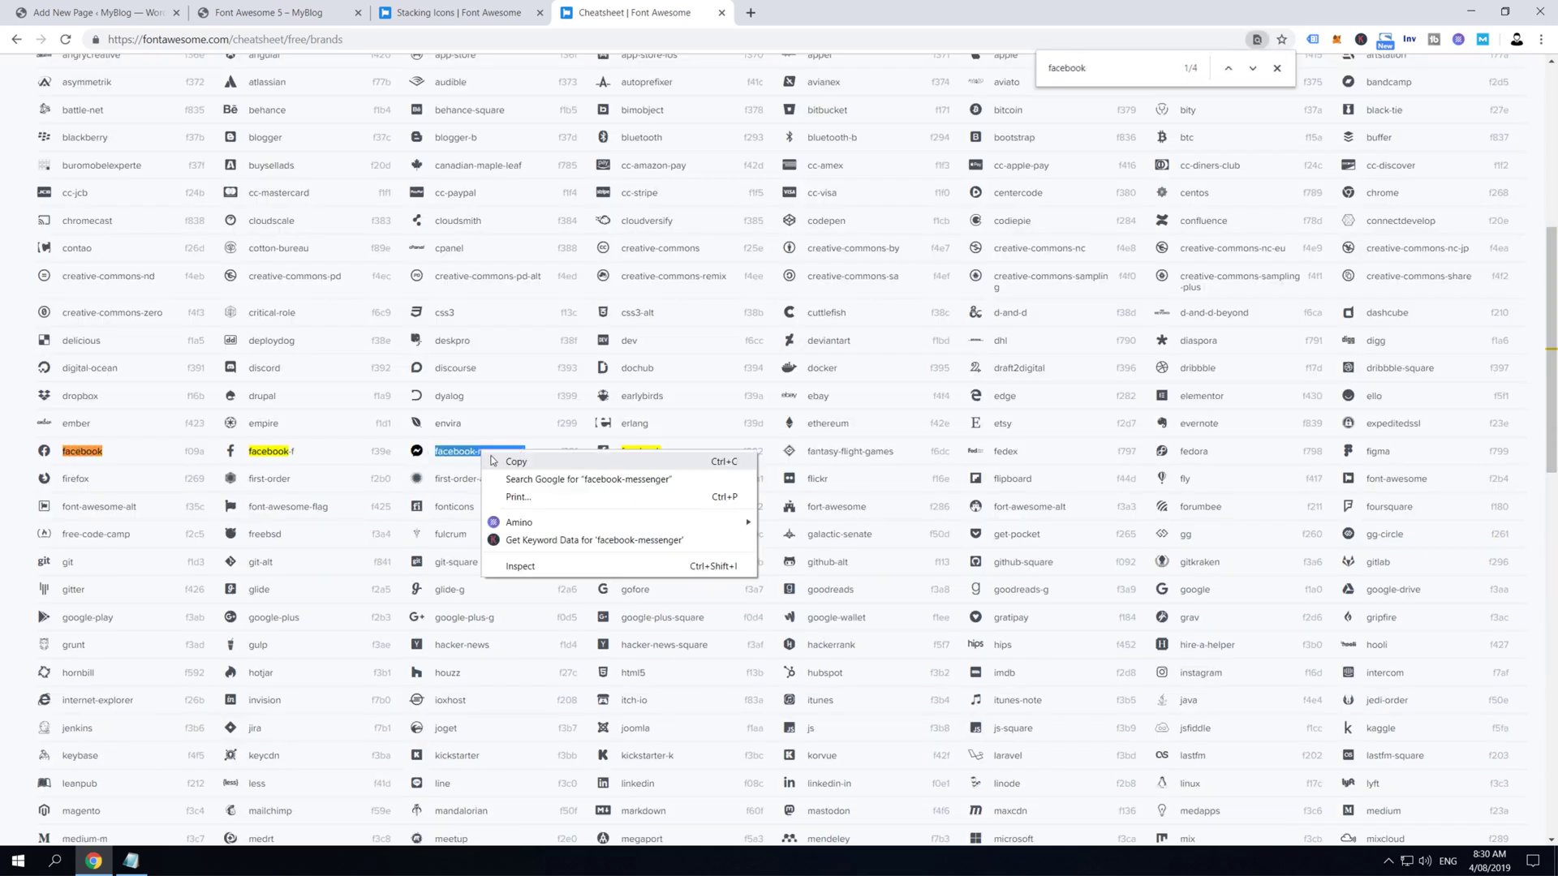
pyautogui.rightClick(482, 452)
pyautogui.click(504, 462)
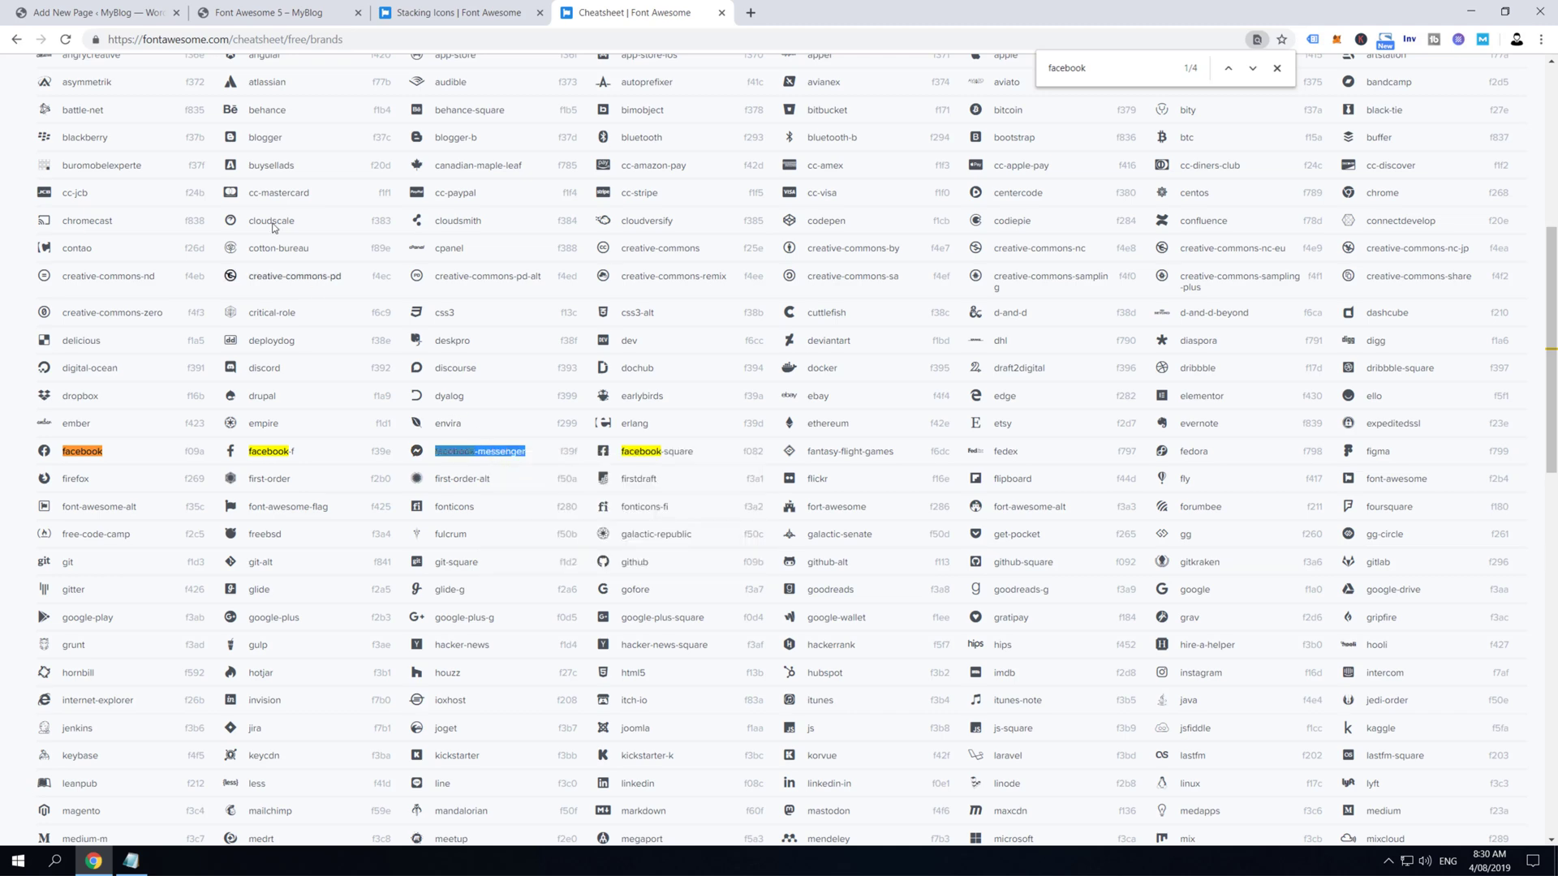
# Replace 'twitter' with 'facebook-messenger' in the stacked icon, update, and reload the live page
pyautogui.click(257, 12)
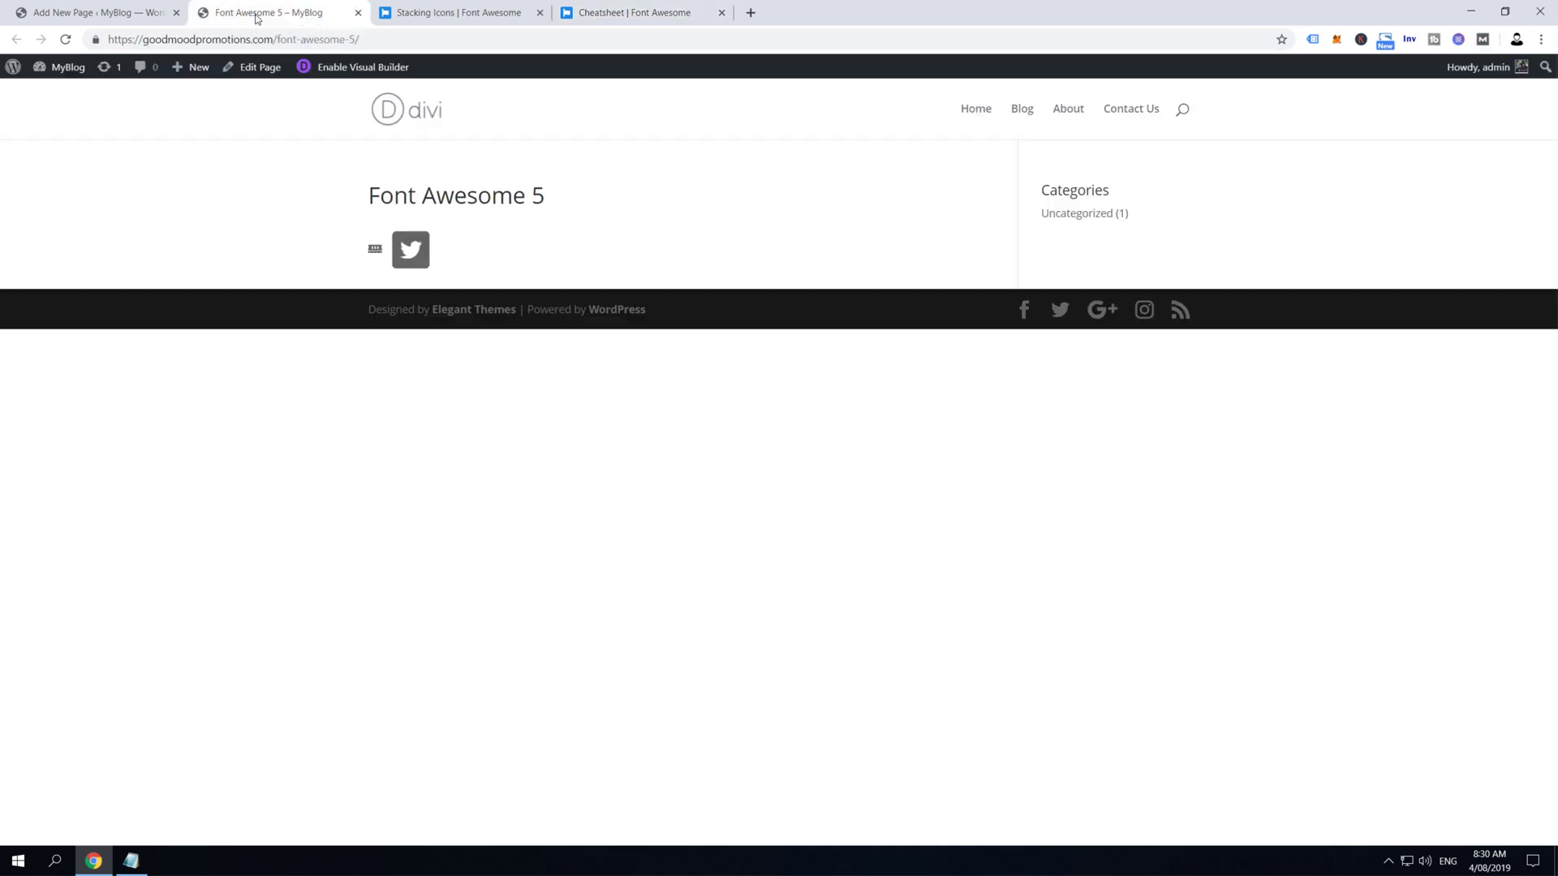
pyautogui.click(122, 12)
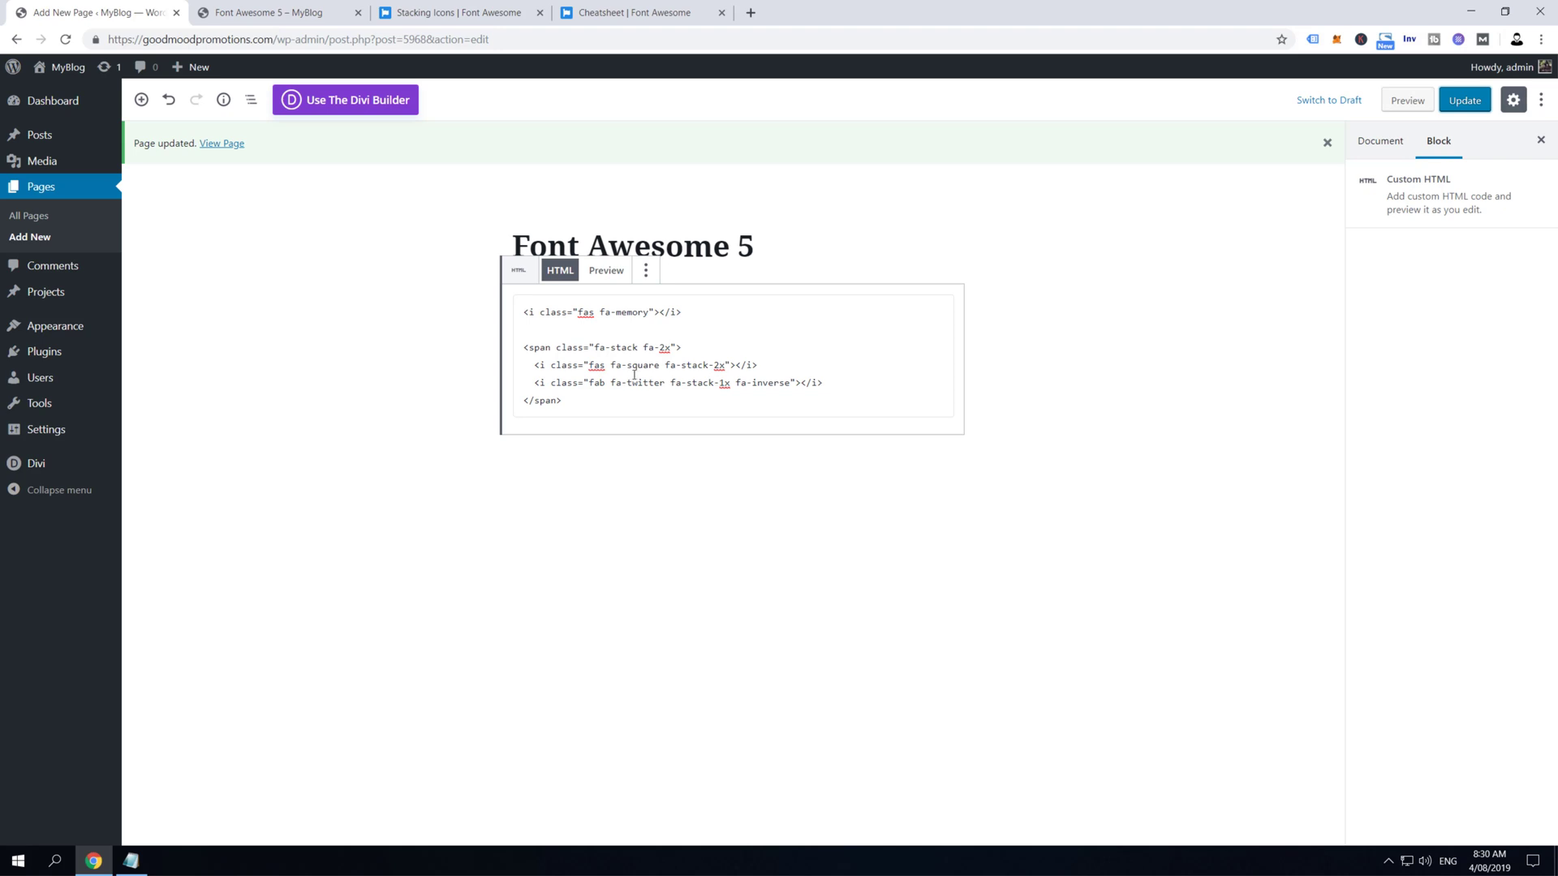
pyautogui.moveTo(625, 384); pyautogui.dragTo(663, 385)
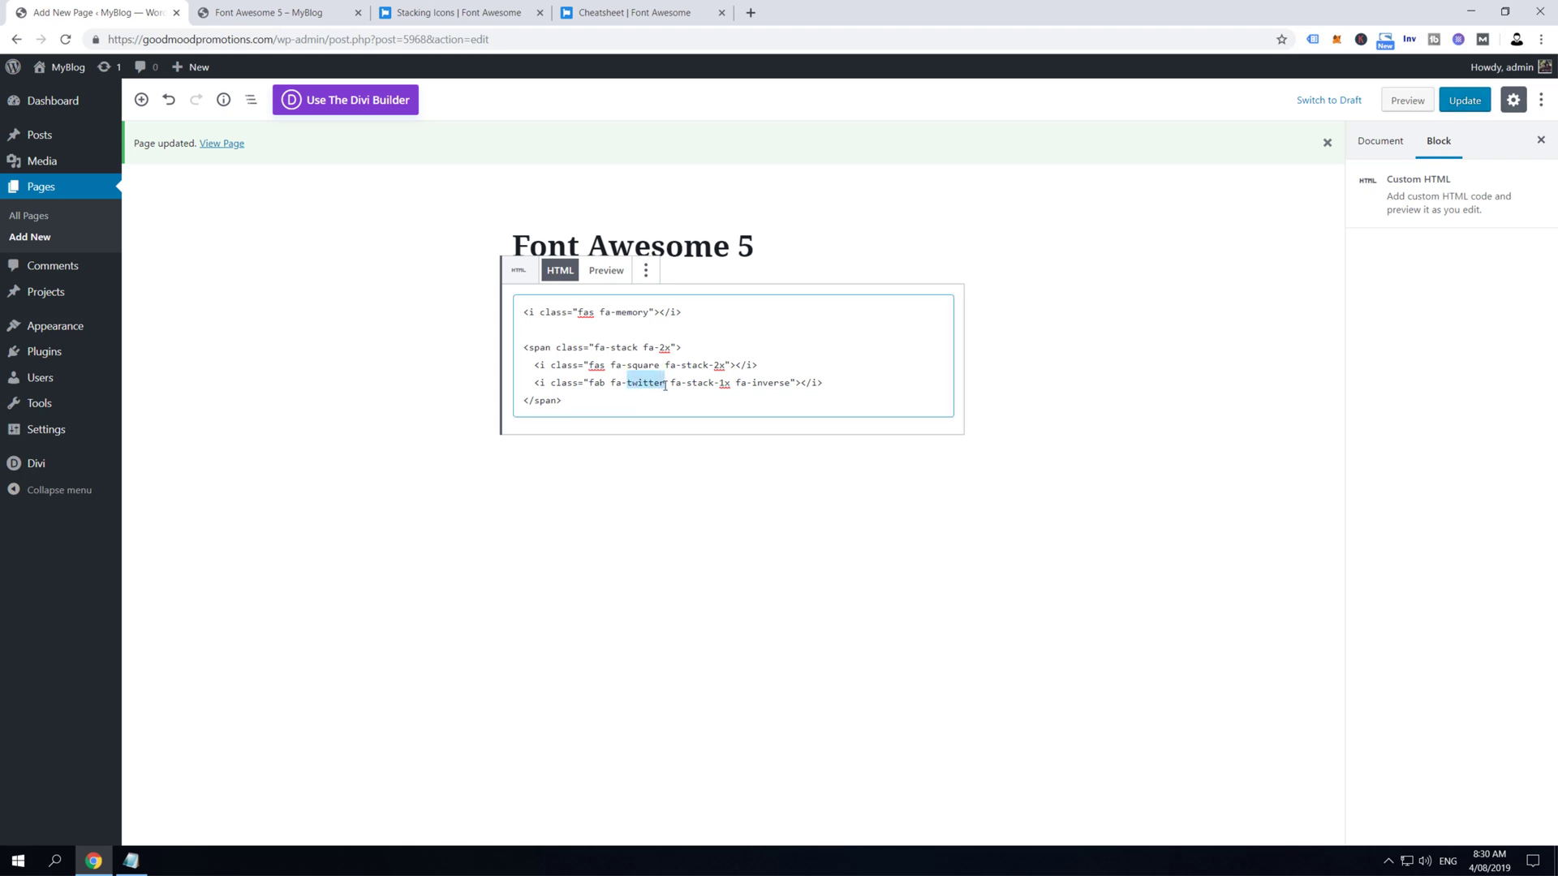
pyautogui.hotkey('ctrl', 'v')
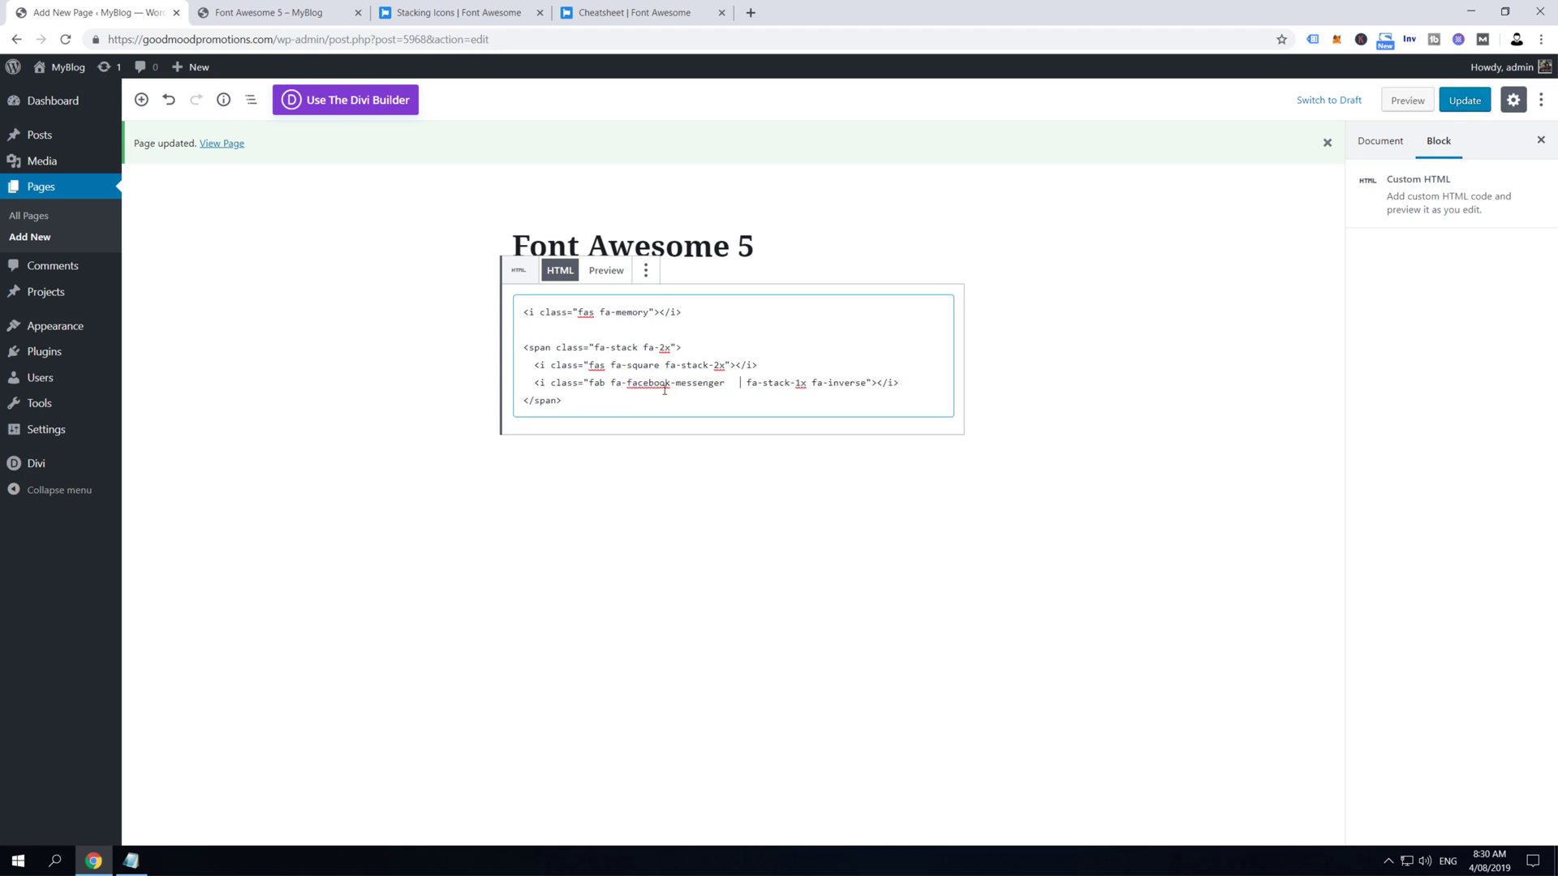
pyautogui.press('BackSpace')
pyautogui.press('BackSpace')
pyautogui.press('BackSpace')
pyautogui.click(1455, 106)
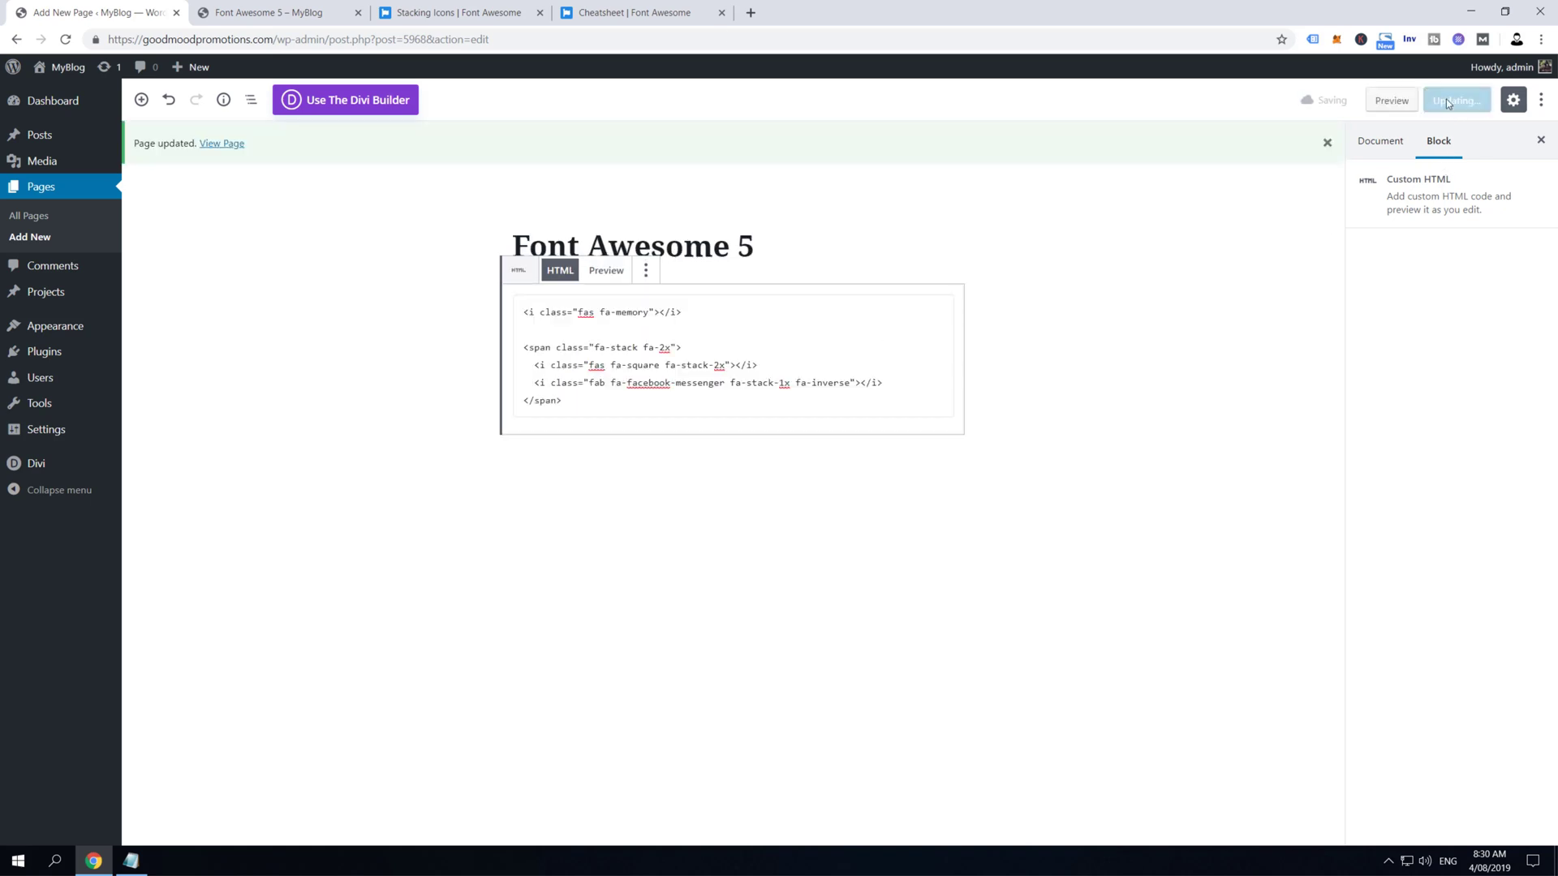
pyautogui.click(325, 5)
pyautogui.press('F5')
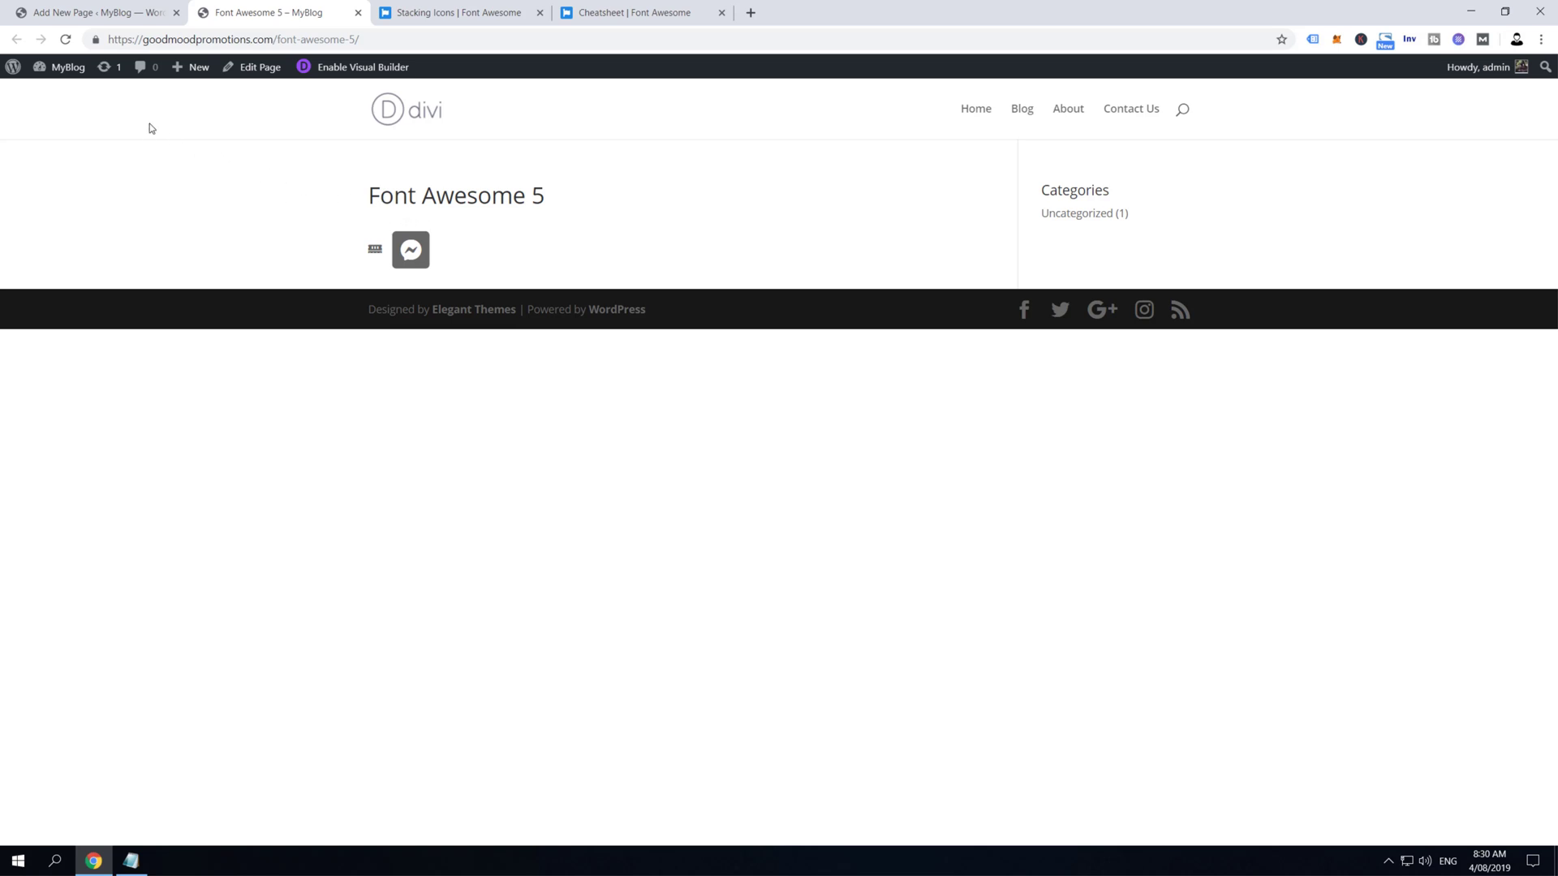
# Drag a Text widget into the Sidebar on the Widgets screen
pyautogui.click(68, 17)
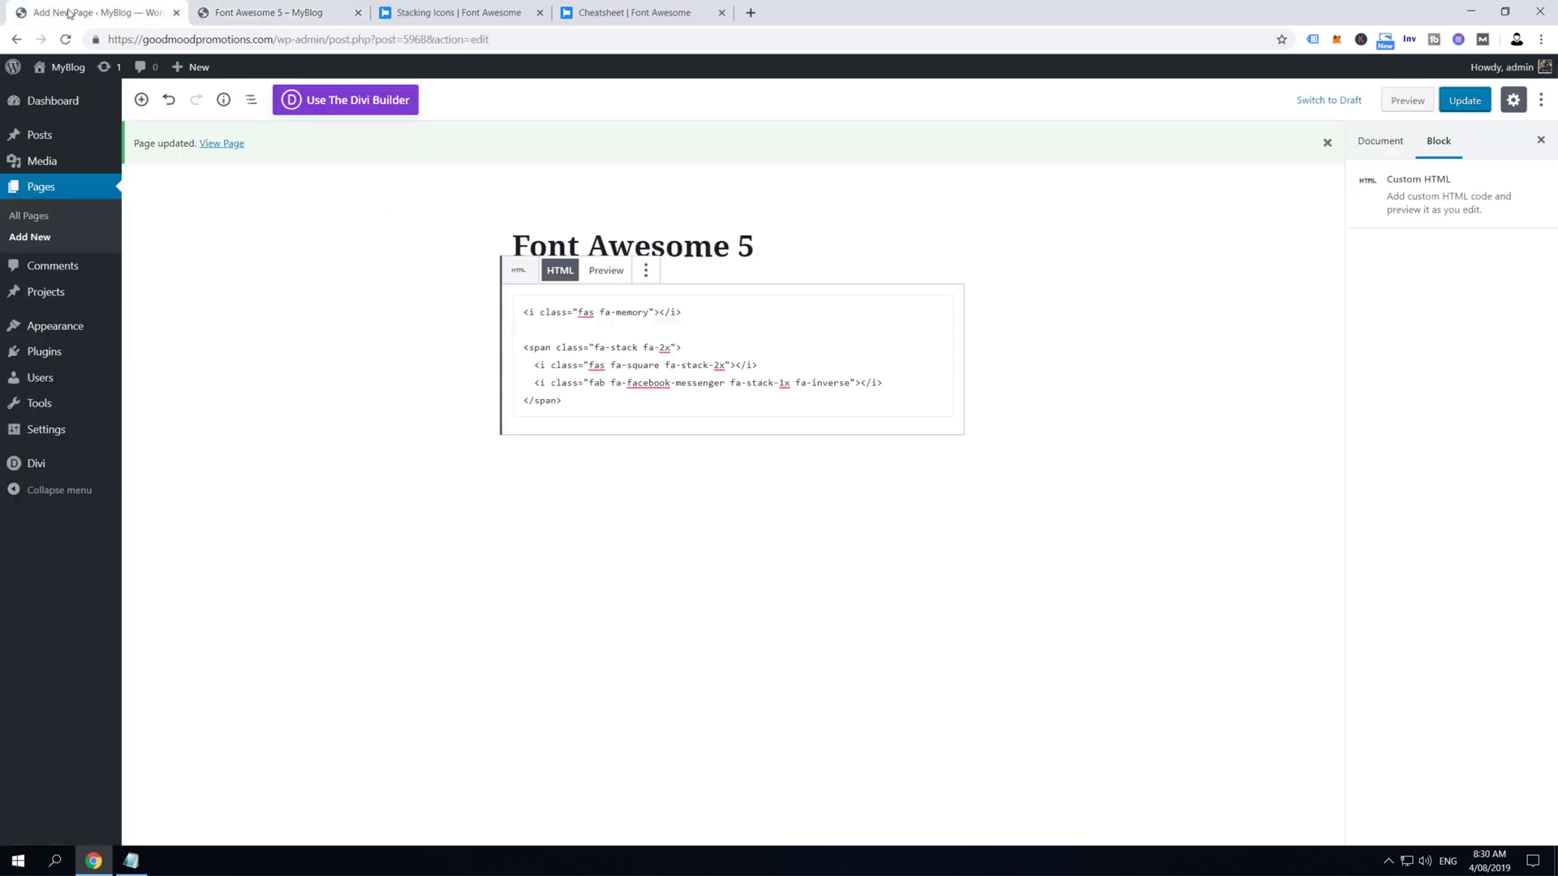
pyautogui.moveTo(45, 327)
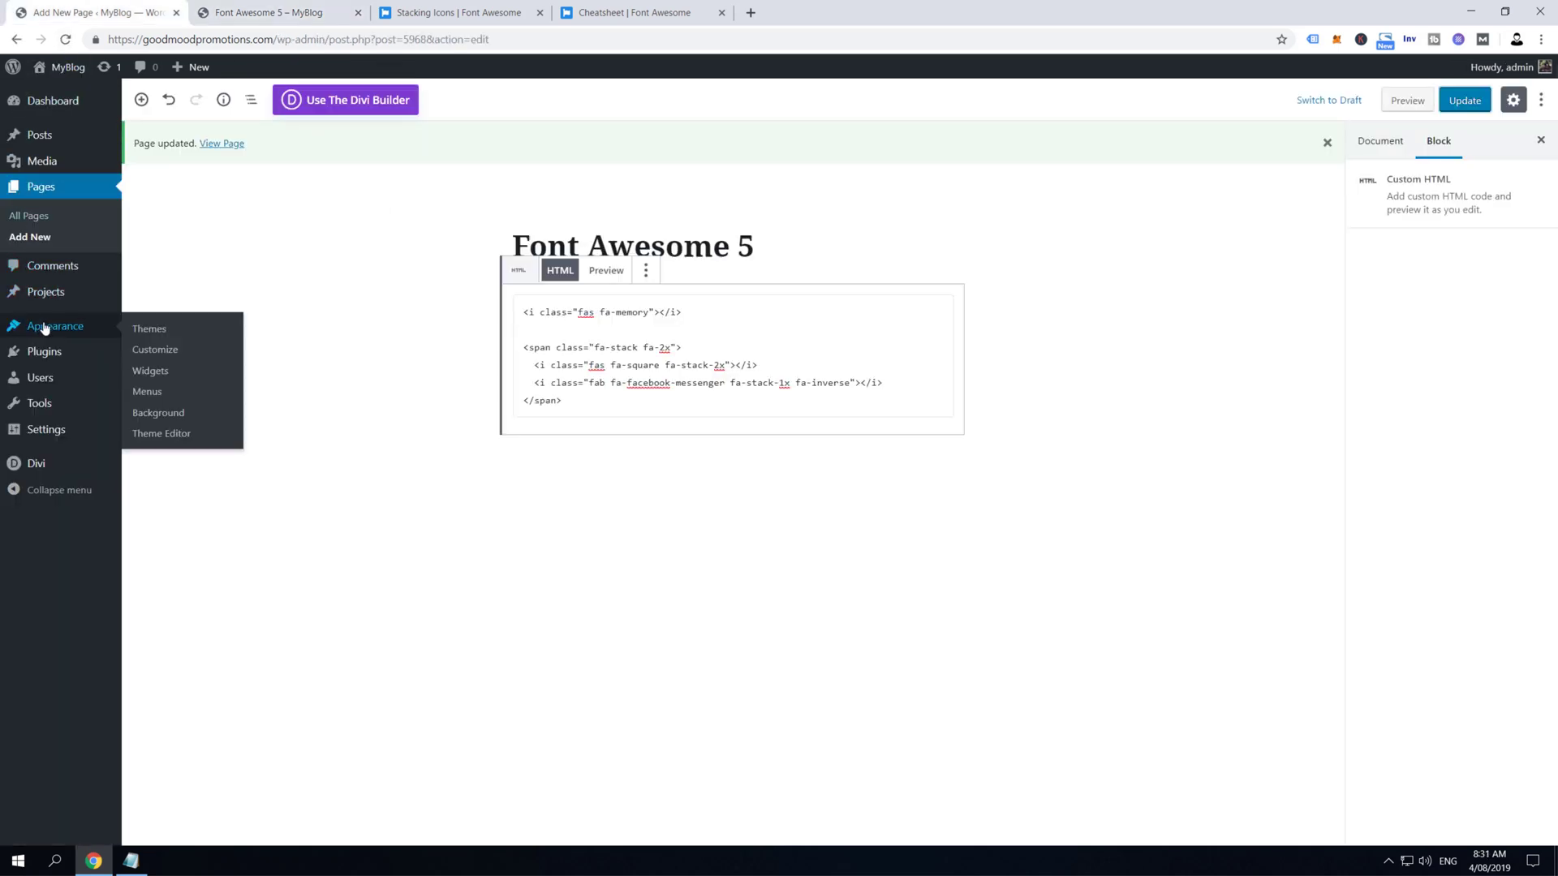
pyautogui.click(165, 374)
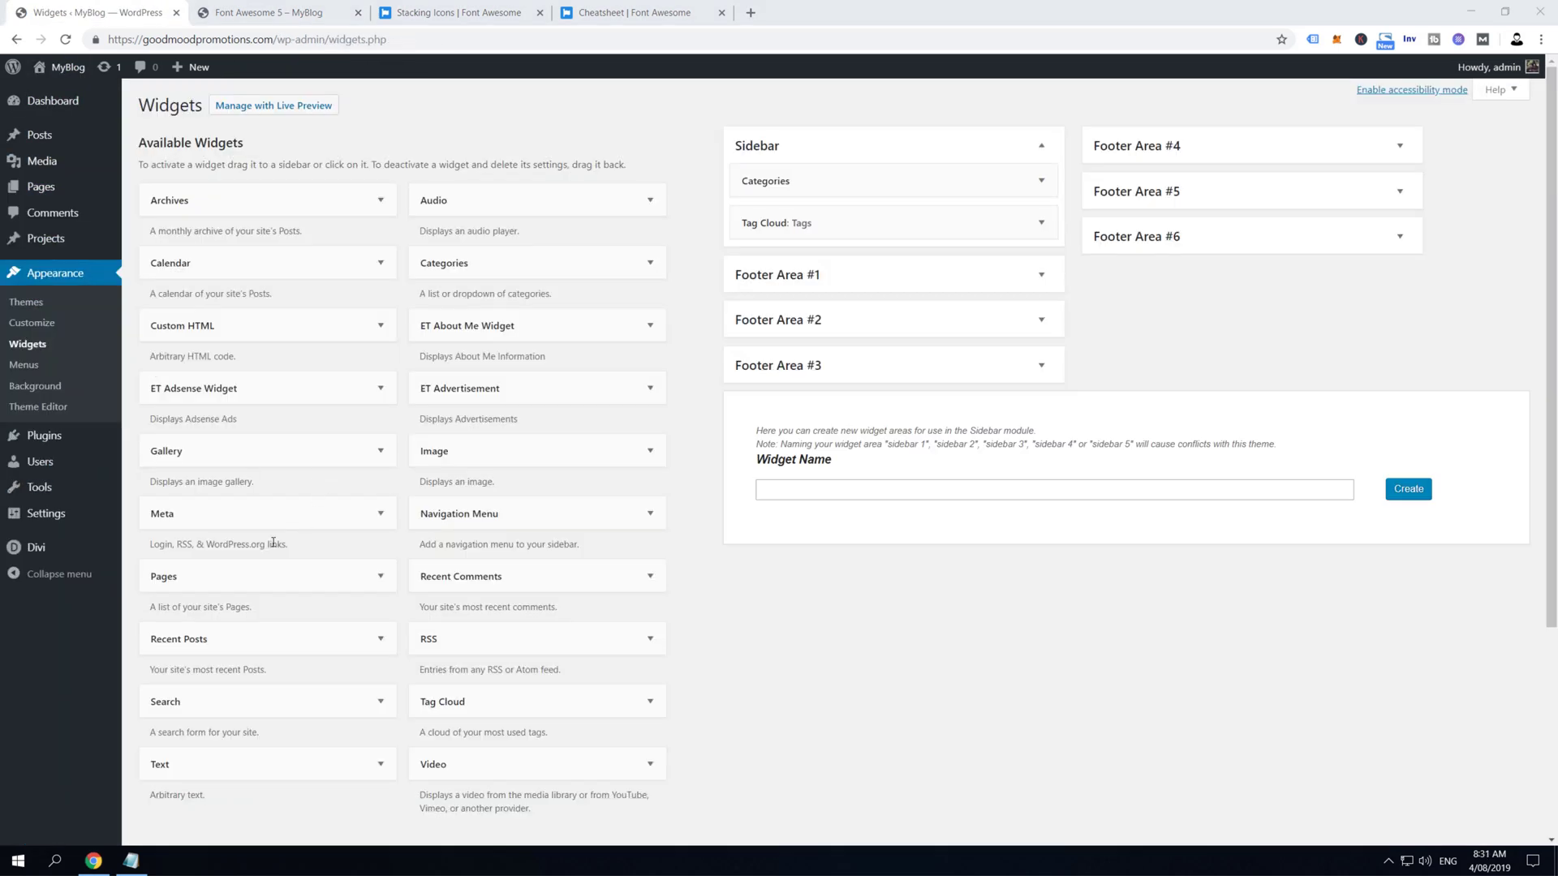
pyautogui.scroll(-3, 210, 622)
pyautogui.moveTo(210, 623); pyautogui.dragTo(763, 189)
# Copy the first fa-ul list code example from the Icons in a List docs
pyautogui.hotkey('ctrl', '3')
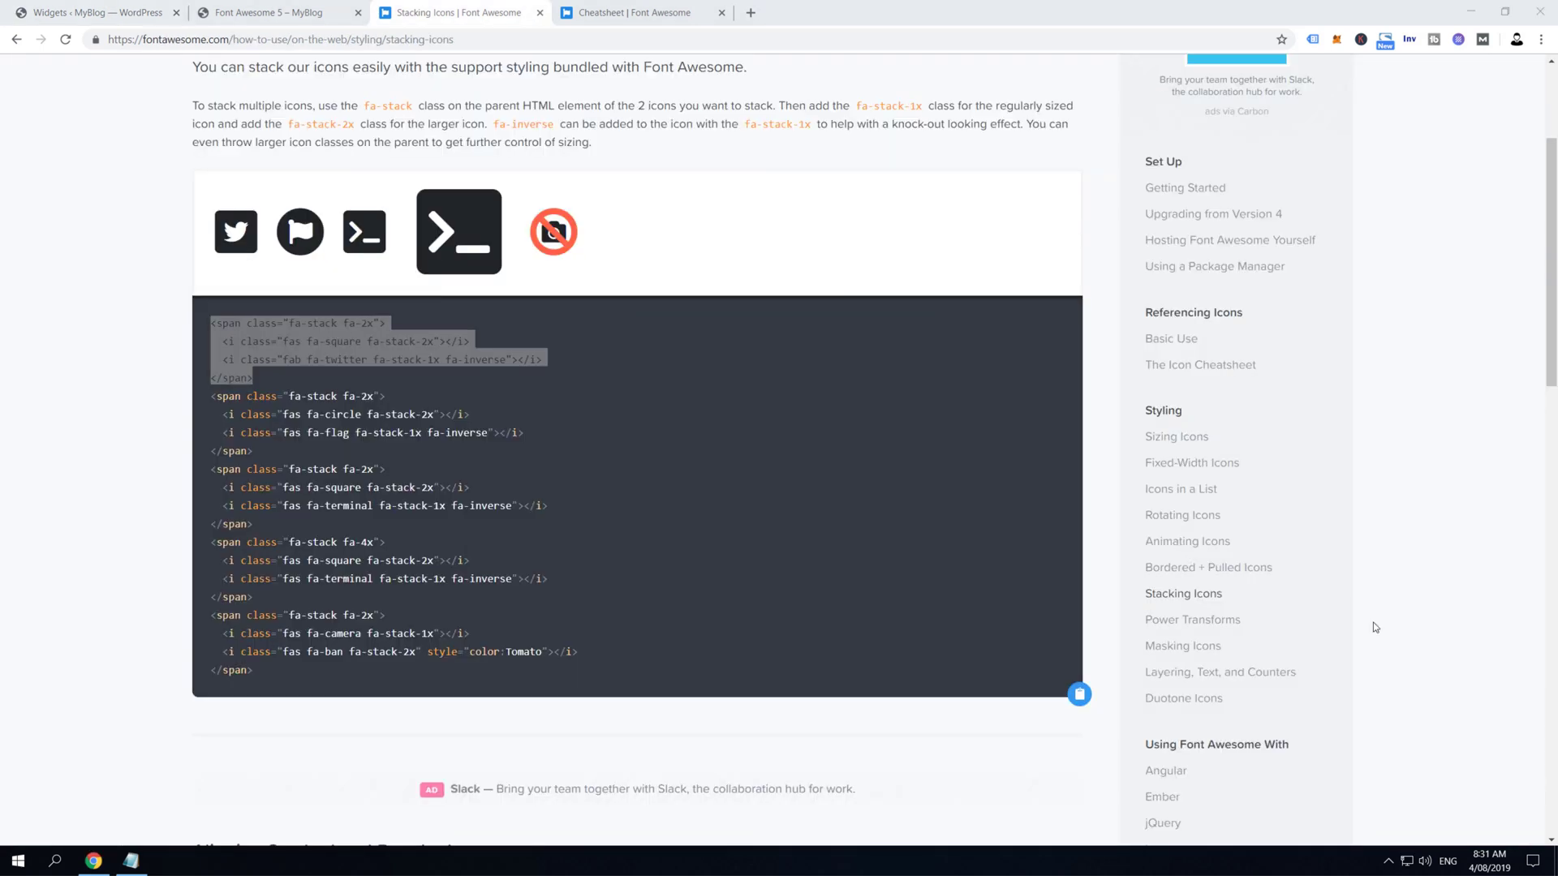
pyautogui.click(1200, 490)
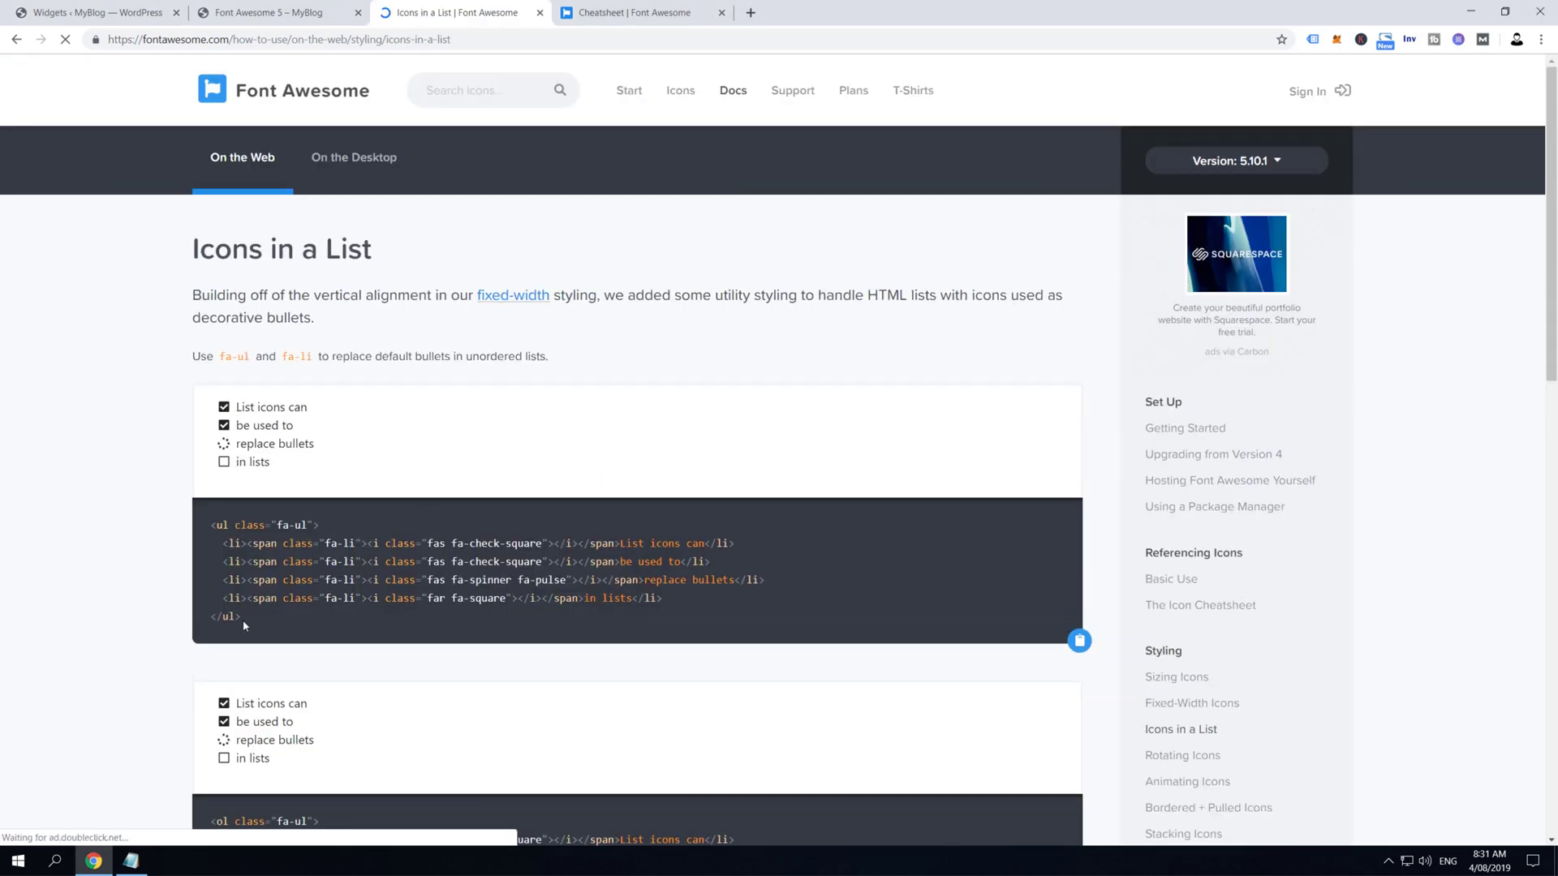
pyautogui.moveTo(244, 617); pyautogui.dragTo(210, 526)
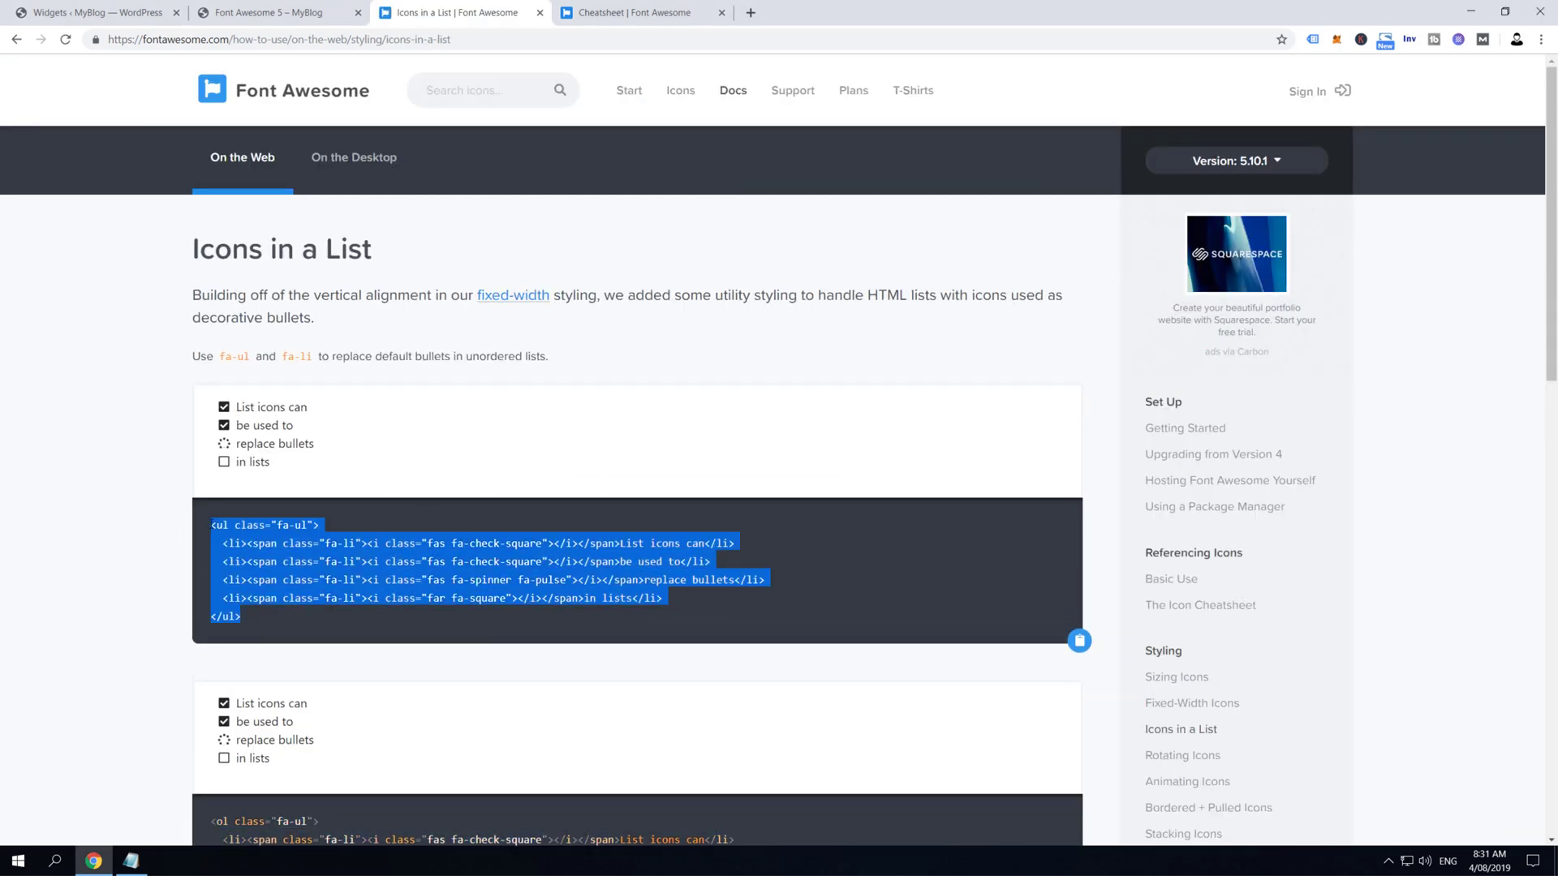
pyautogui.rightClick(236, 549)
pyautogui.click(269, 560)
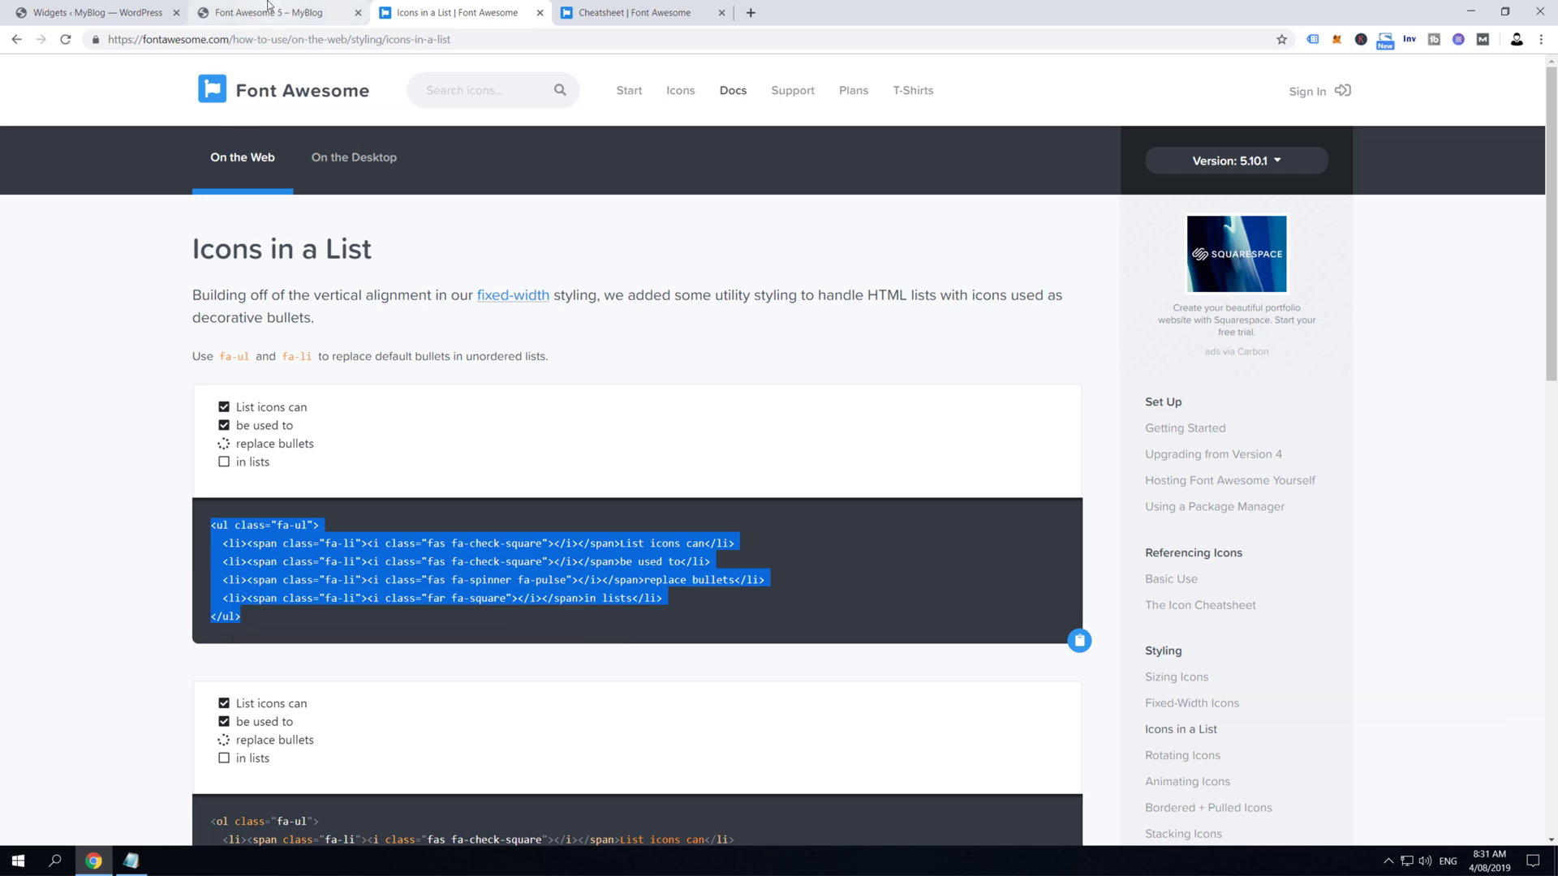
# Put clean fa-ul icon list markup in the sidebar Text widget's HTML view, save, and reload the live page
pyautogui.click(91, 6)
pyautogui.click(819, 335)
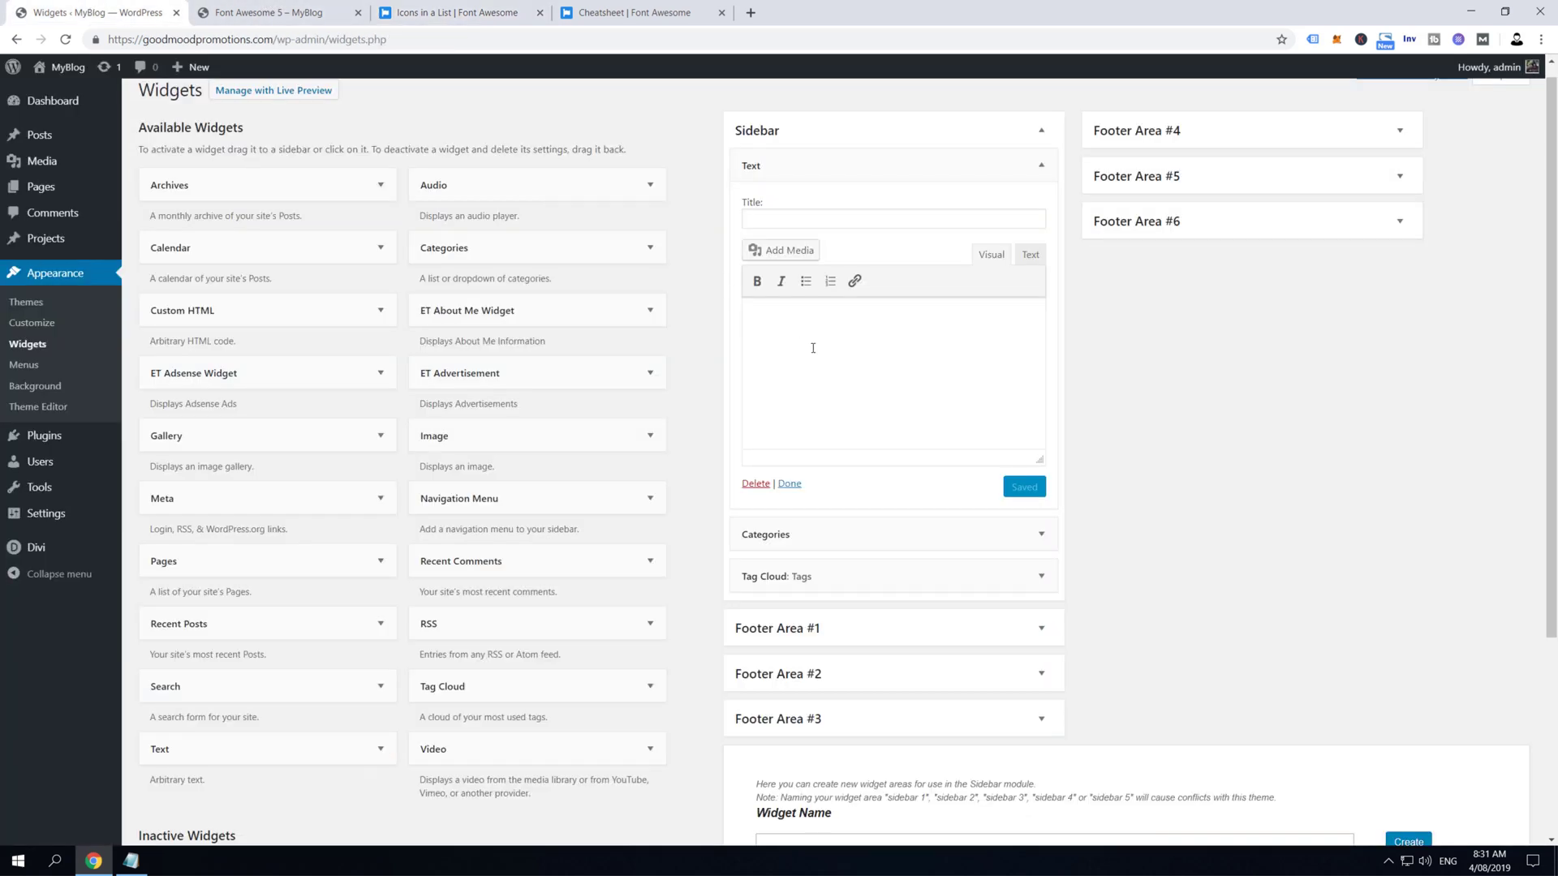
pyautogui.hotkey('ctrl', 'v')
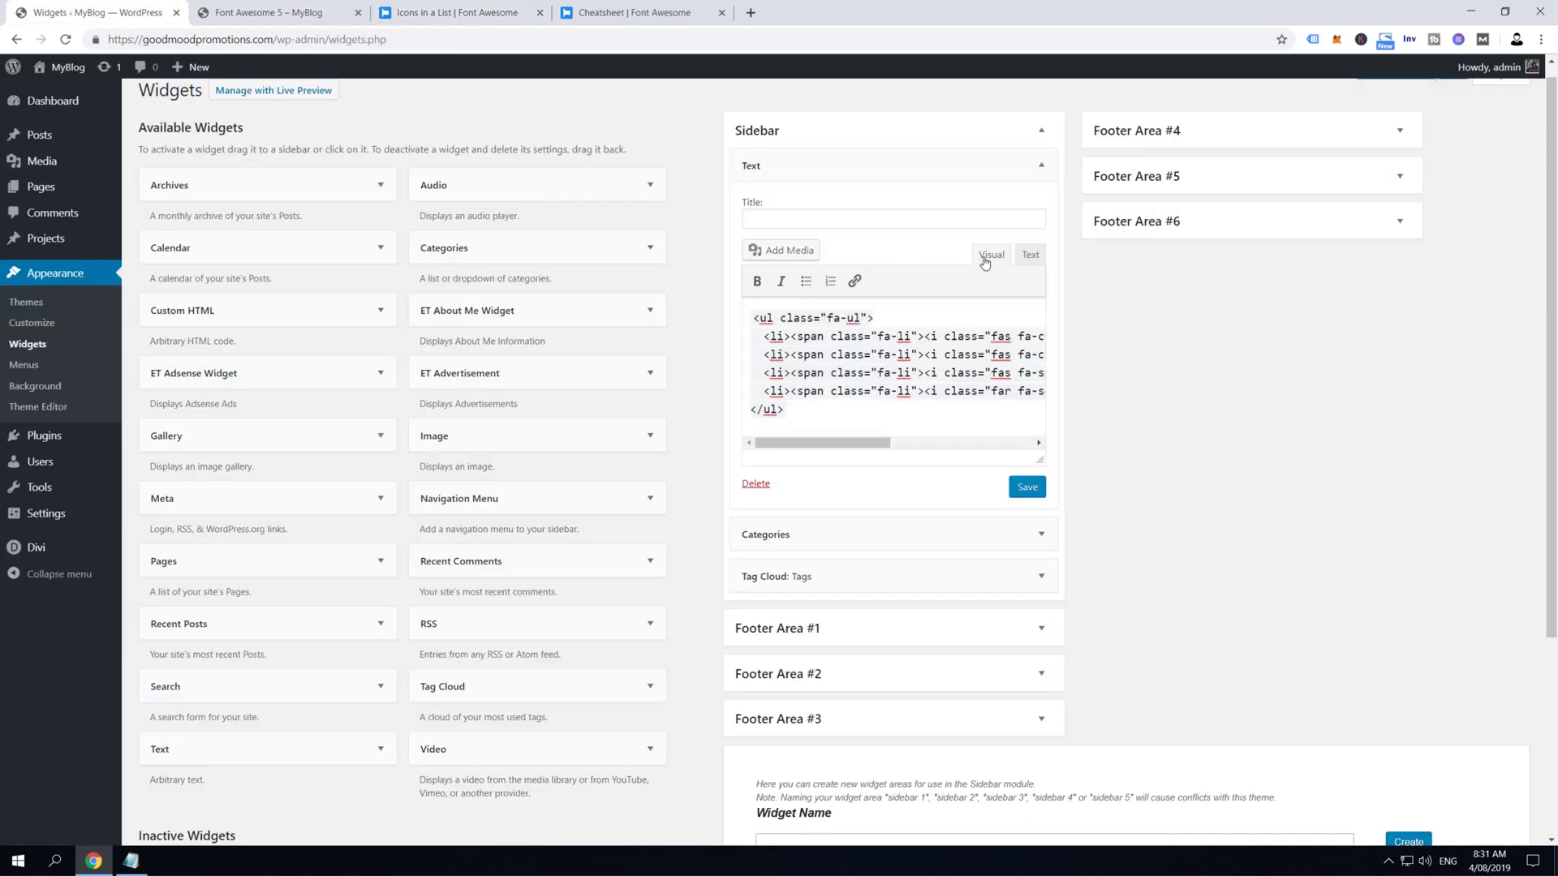
pyautogui.click(1027, 255)
pyautogui.click(991, 255)
pyautogui.click(1029, 256)
pyautogui.hotkey('ctrl', 'a')
pyautogui.hotkey('ctrl', 'v')
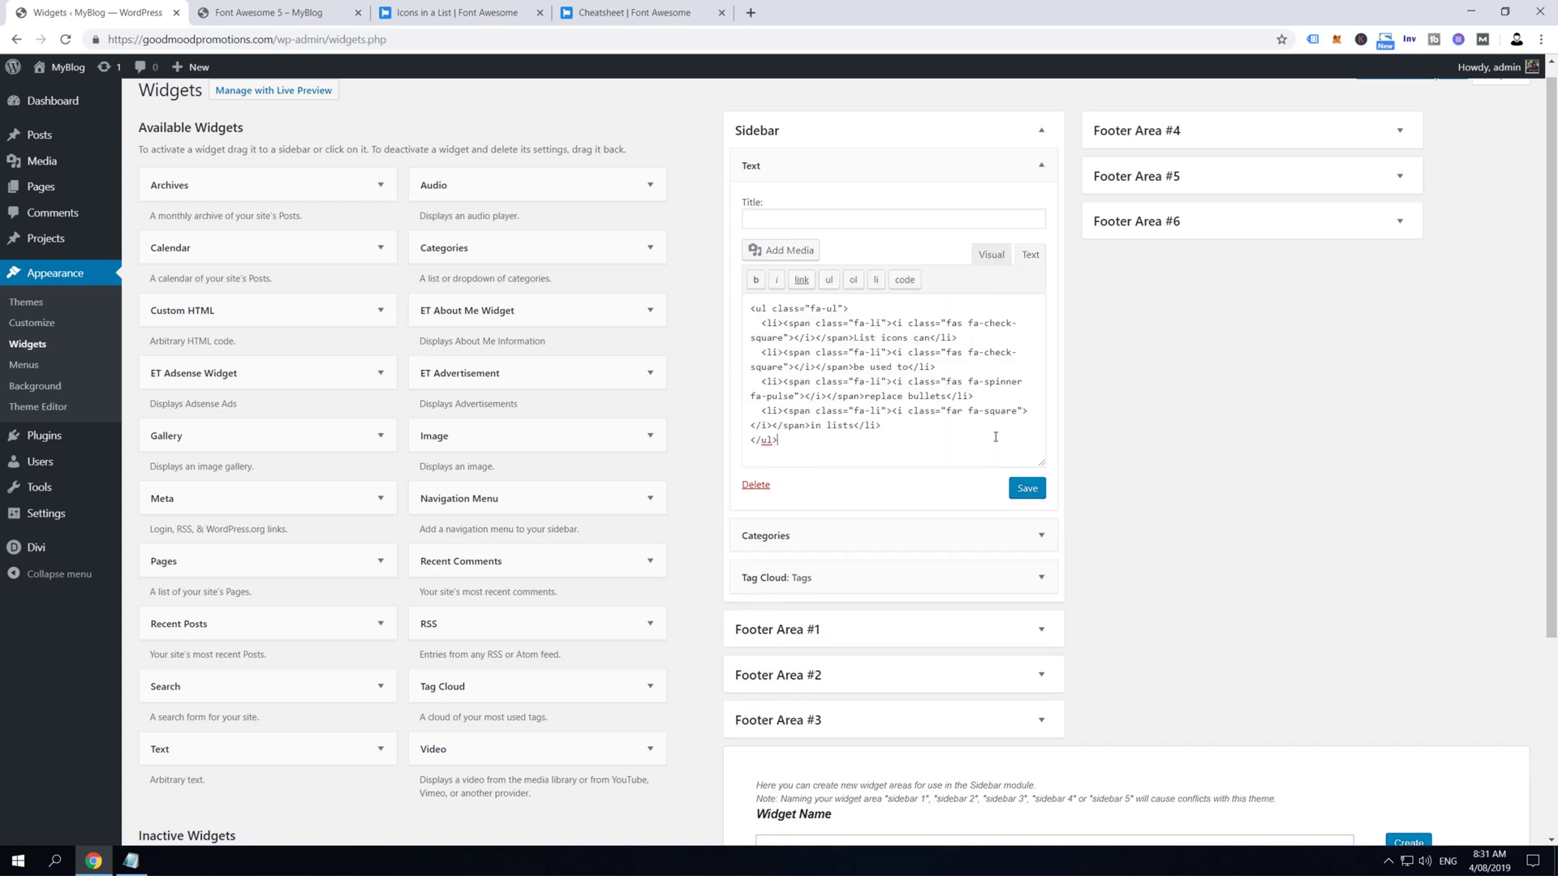
pyautogui.click(1018, 488)
pyautogui.click(248, 8)
pyautogui.press('F5')
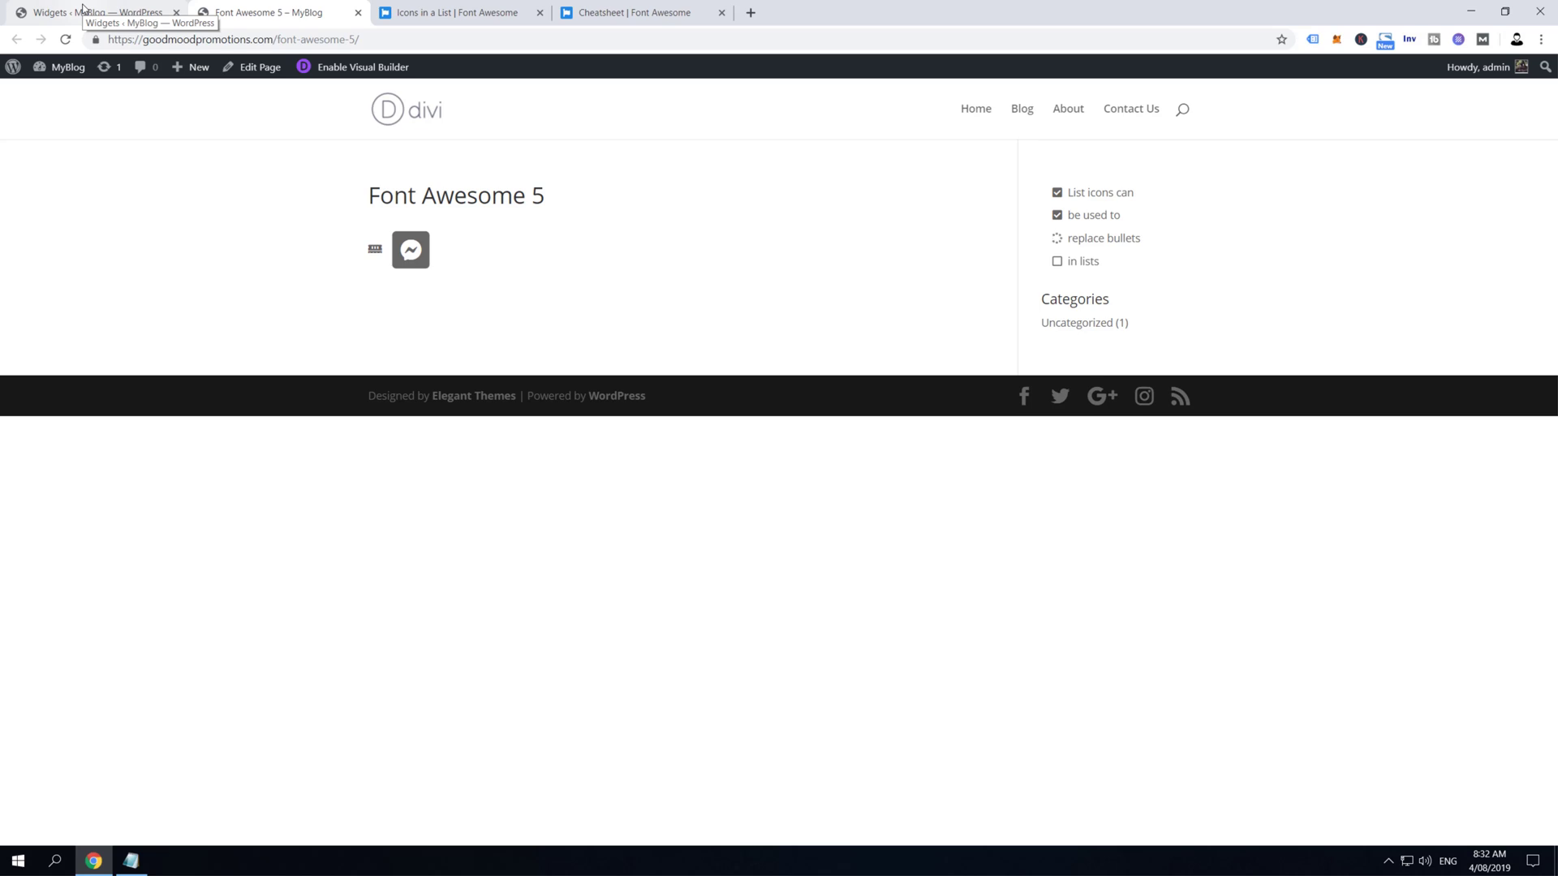
# In Menus, paste the fas fa-check-square icon markup before the About item's Navigation Label
pyautogui.click(85, 12)
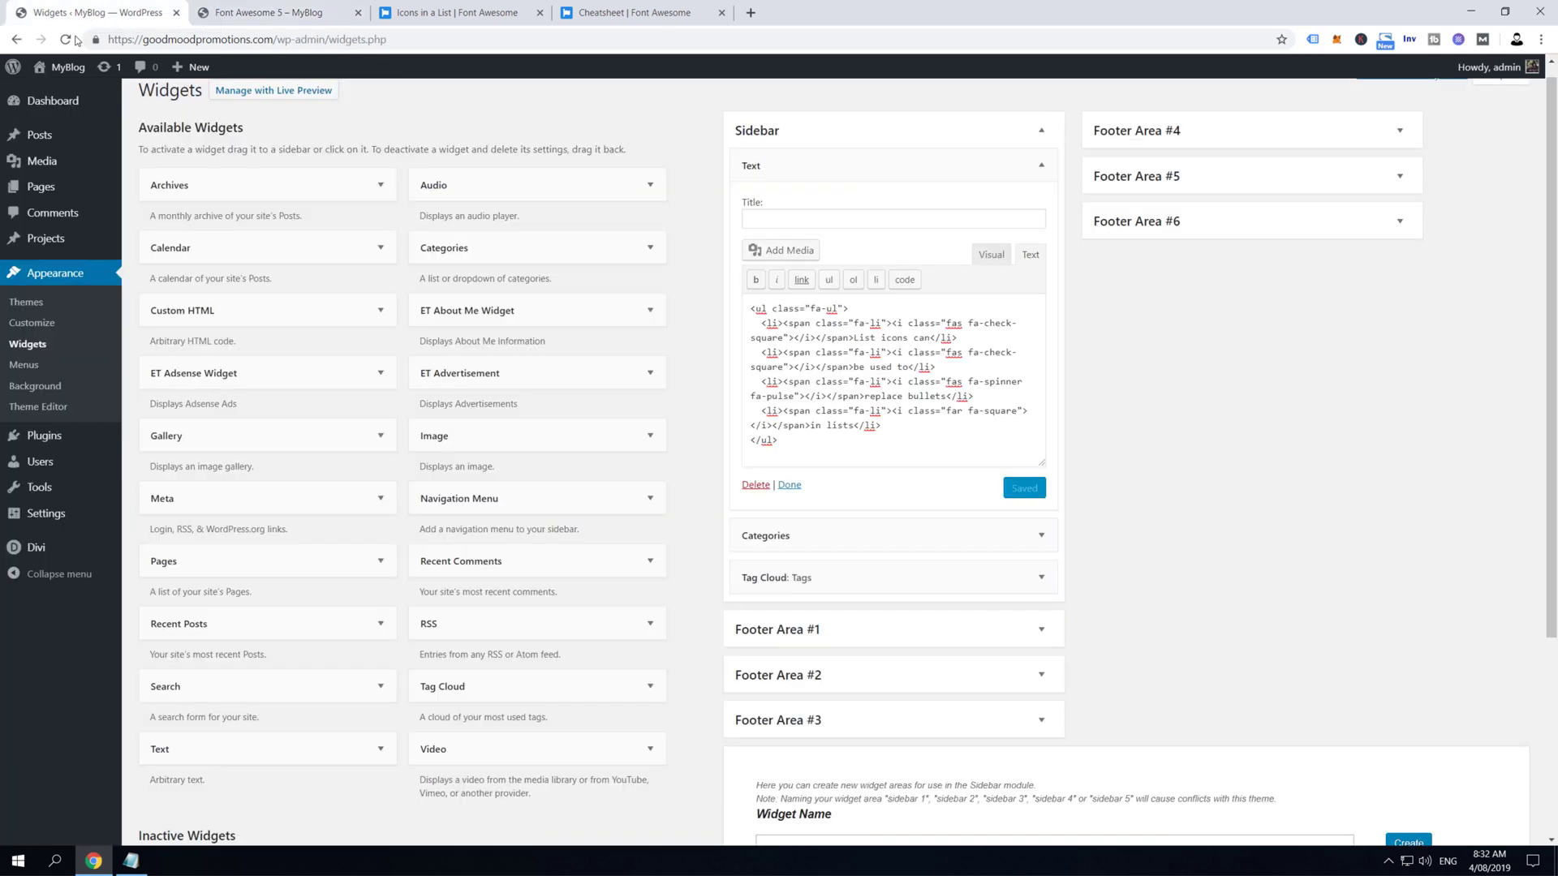
pyautogui.click(33, 349)
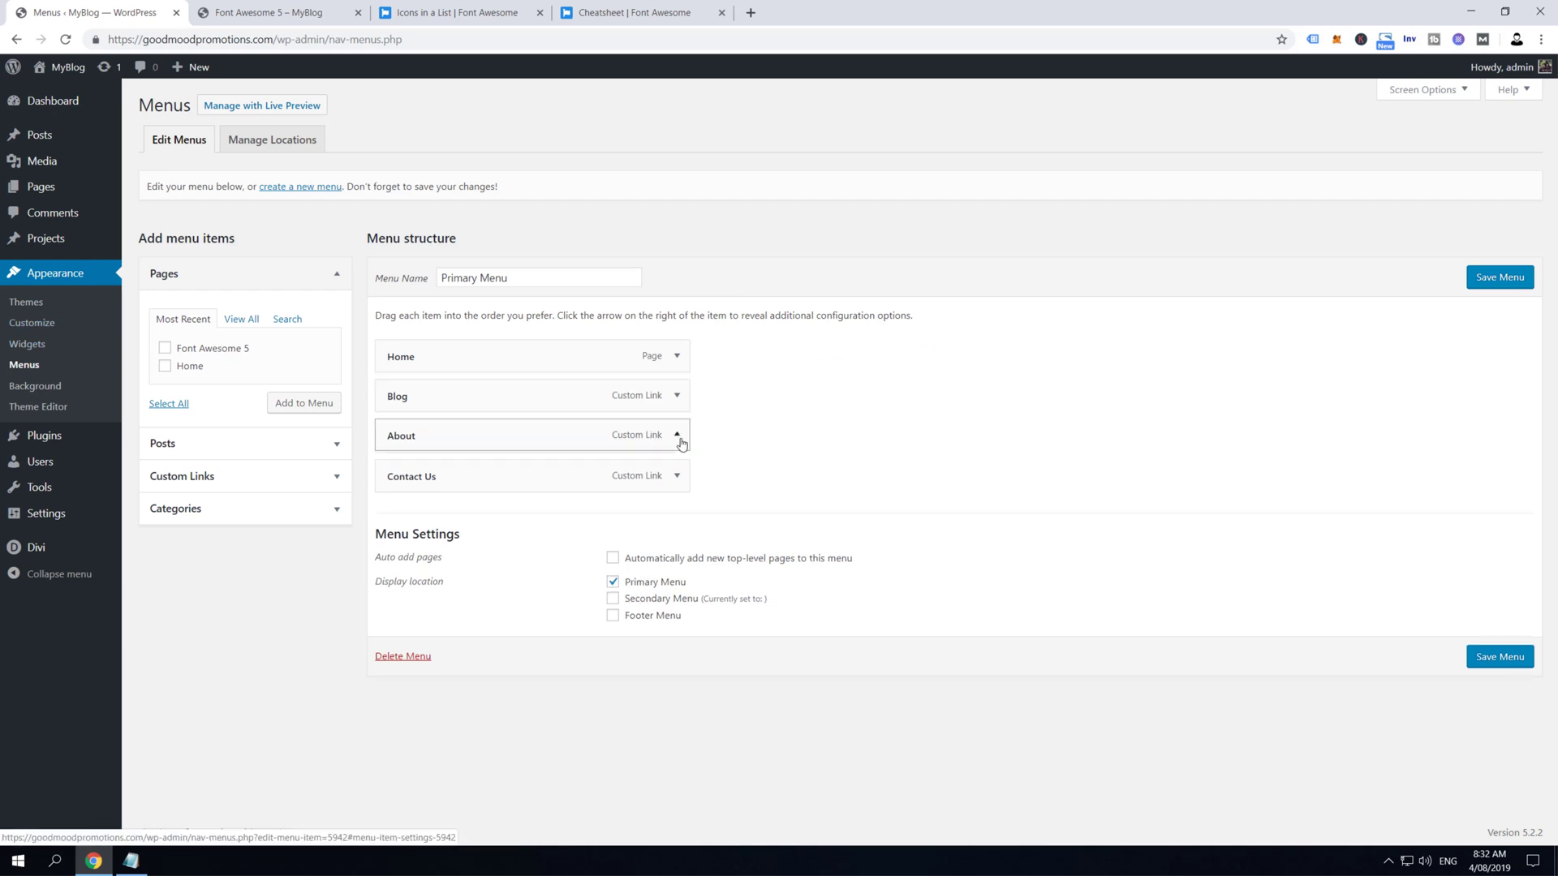
pyautogui.click(680, 438)
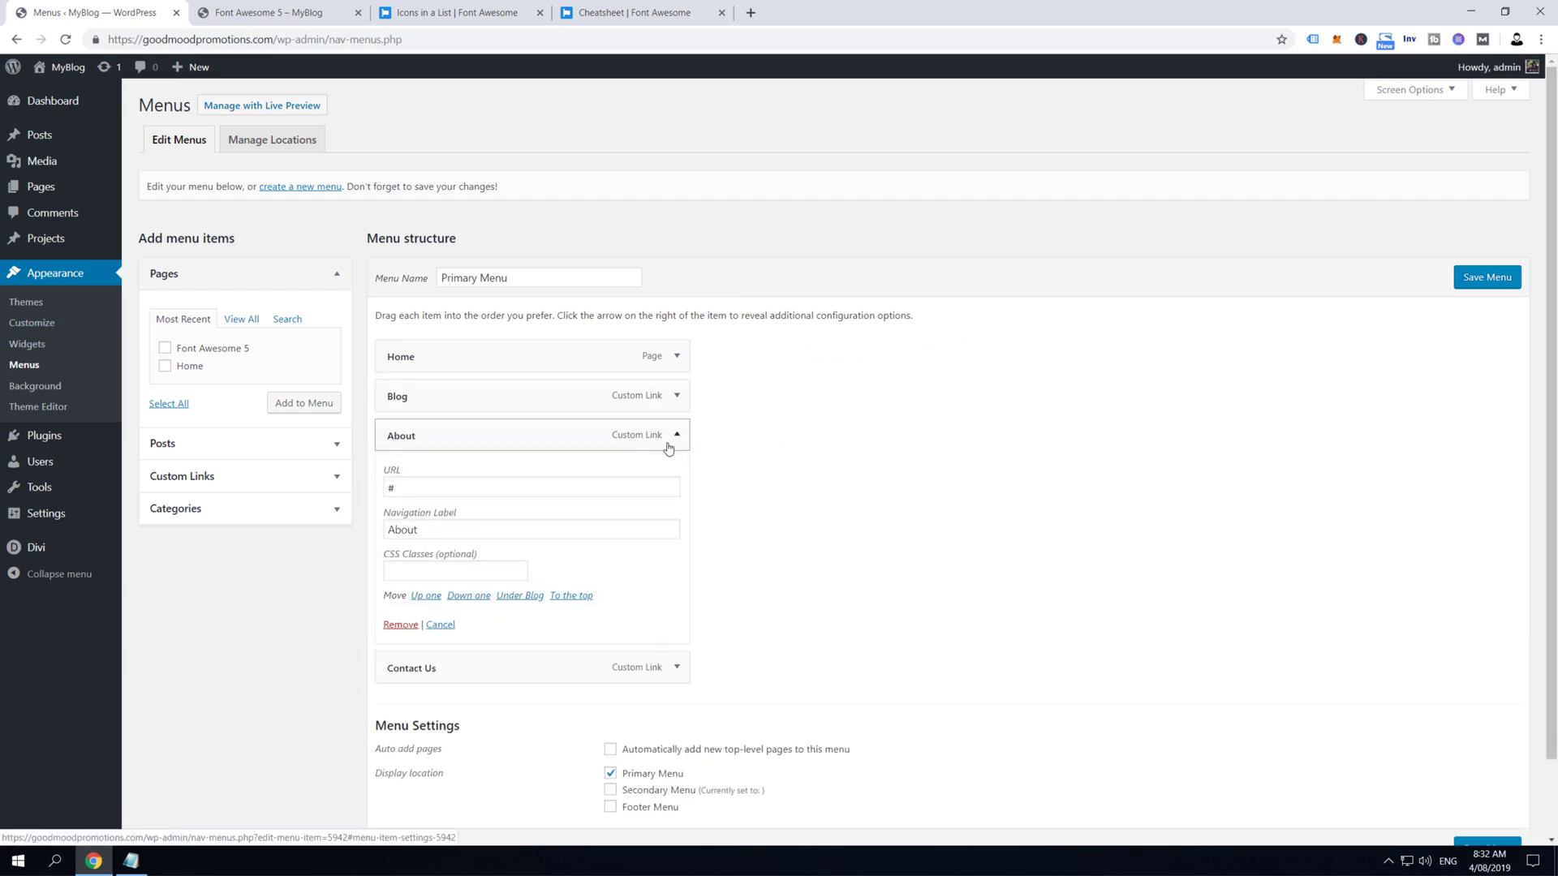
pyautogui.click(393, 532)
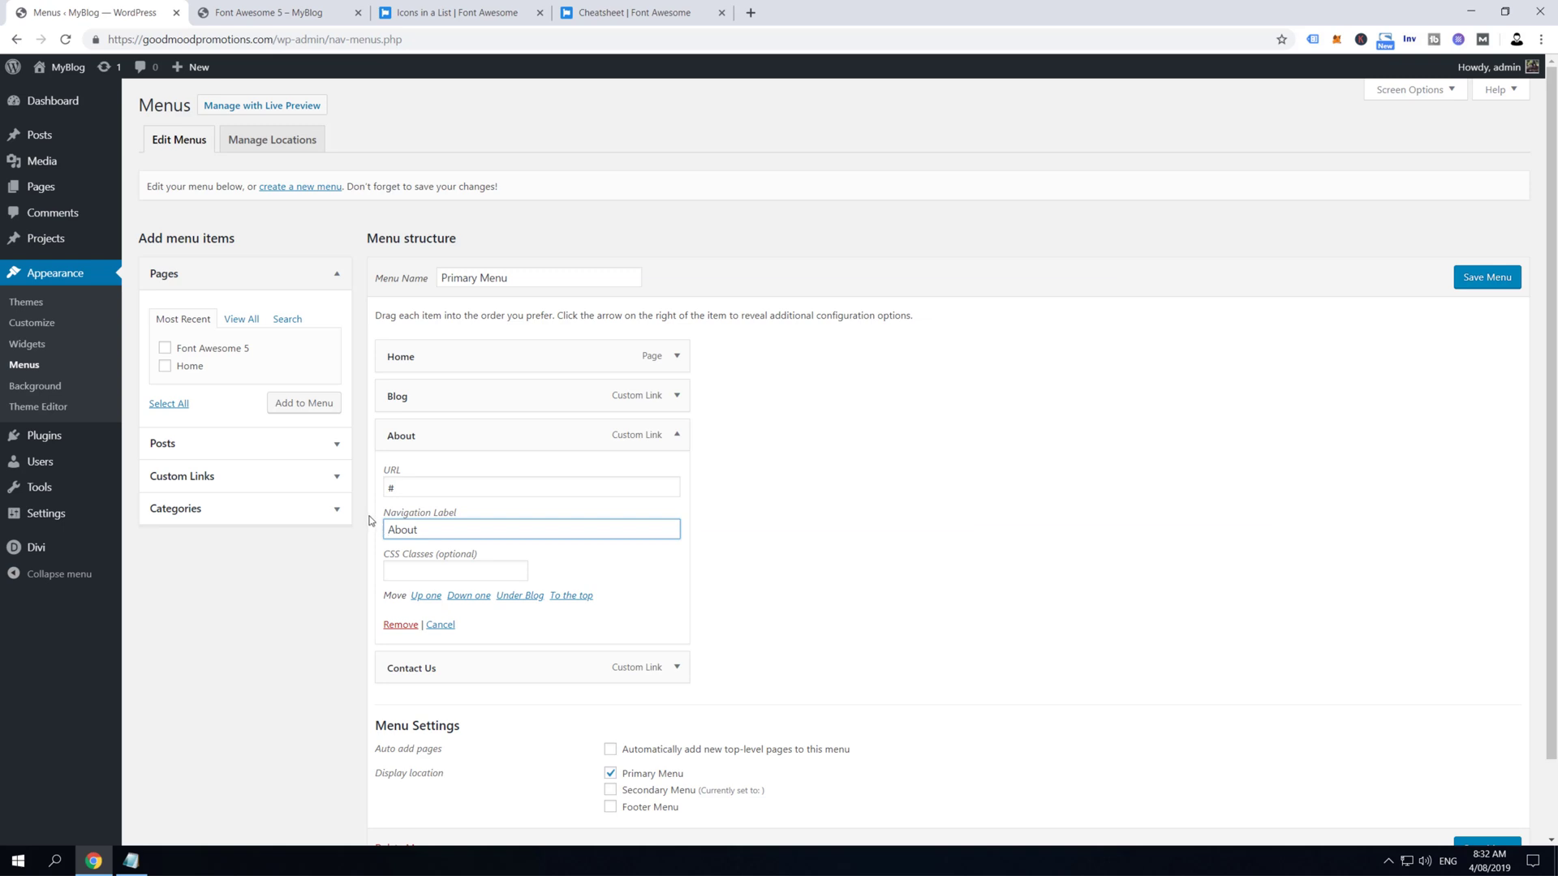
pyautogui.click(442, 15)
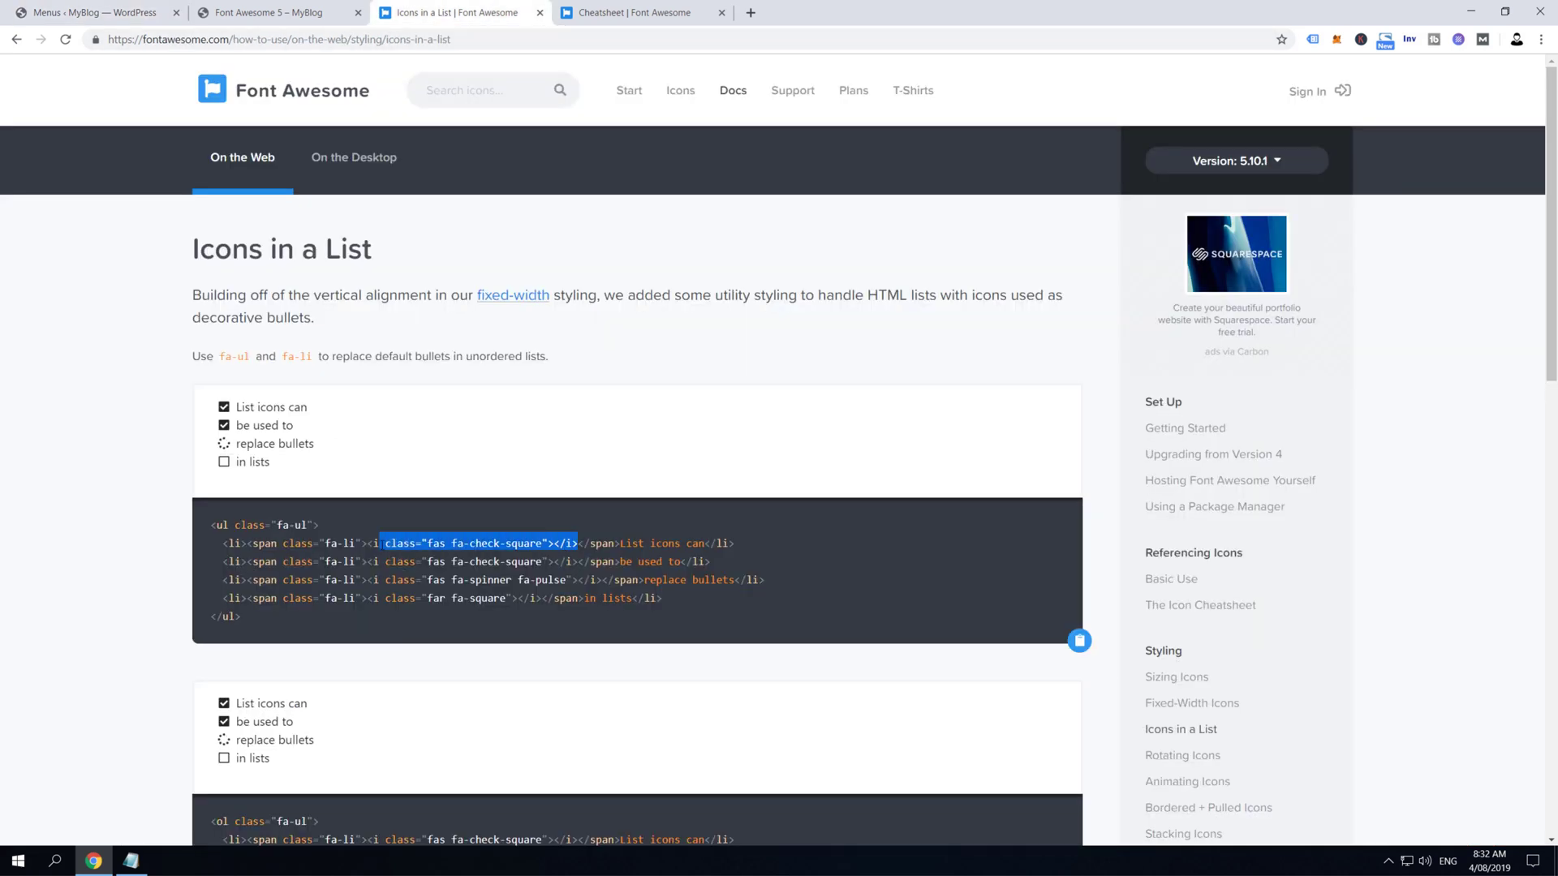
pyautogui.click(89, 12)
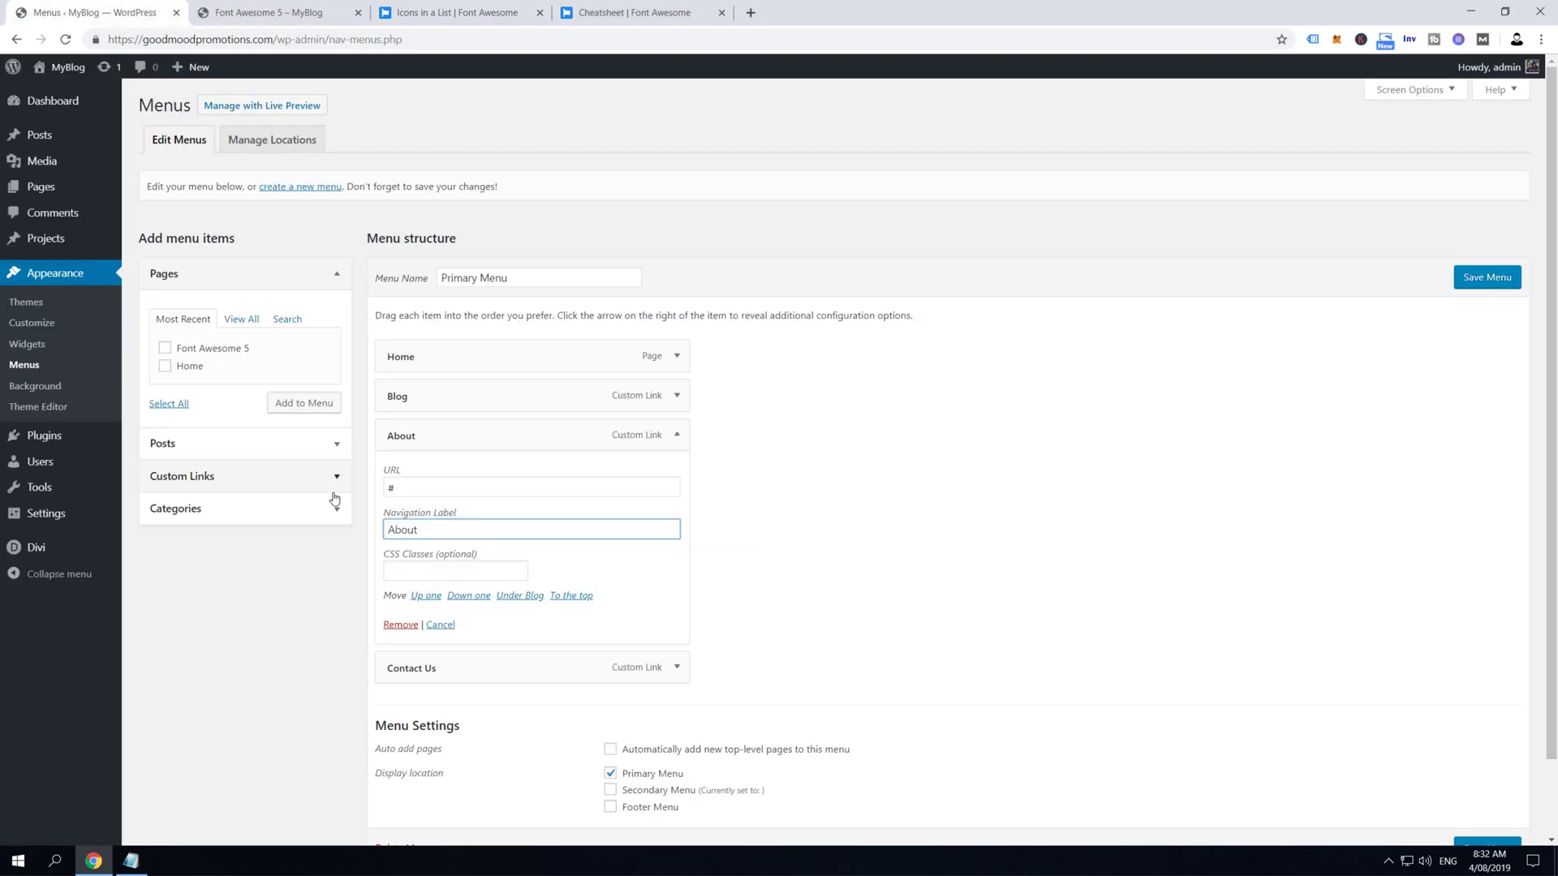
pyautogui.write('<i class="fas fa-check-square"></i>')
pyautogui.click(1488, 279)
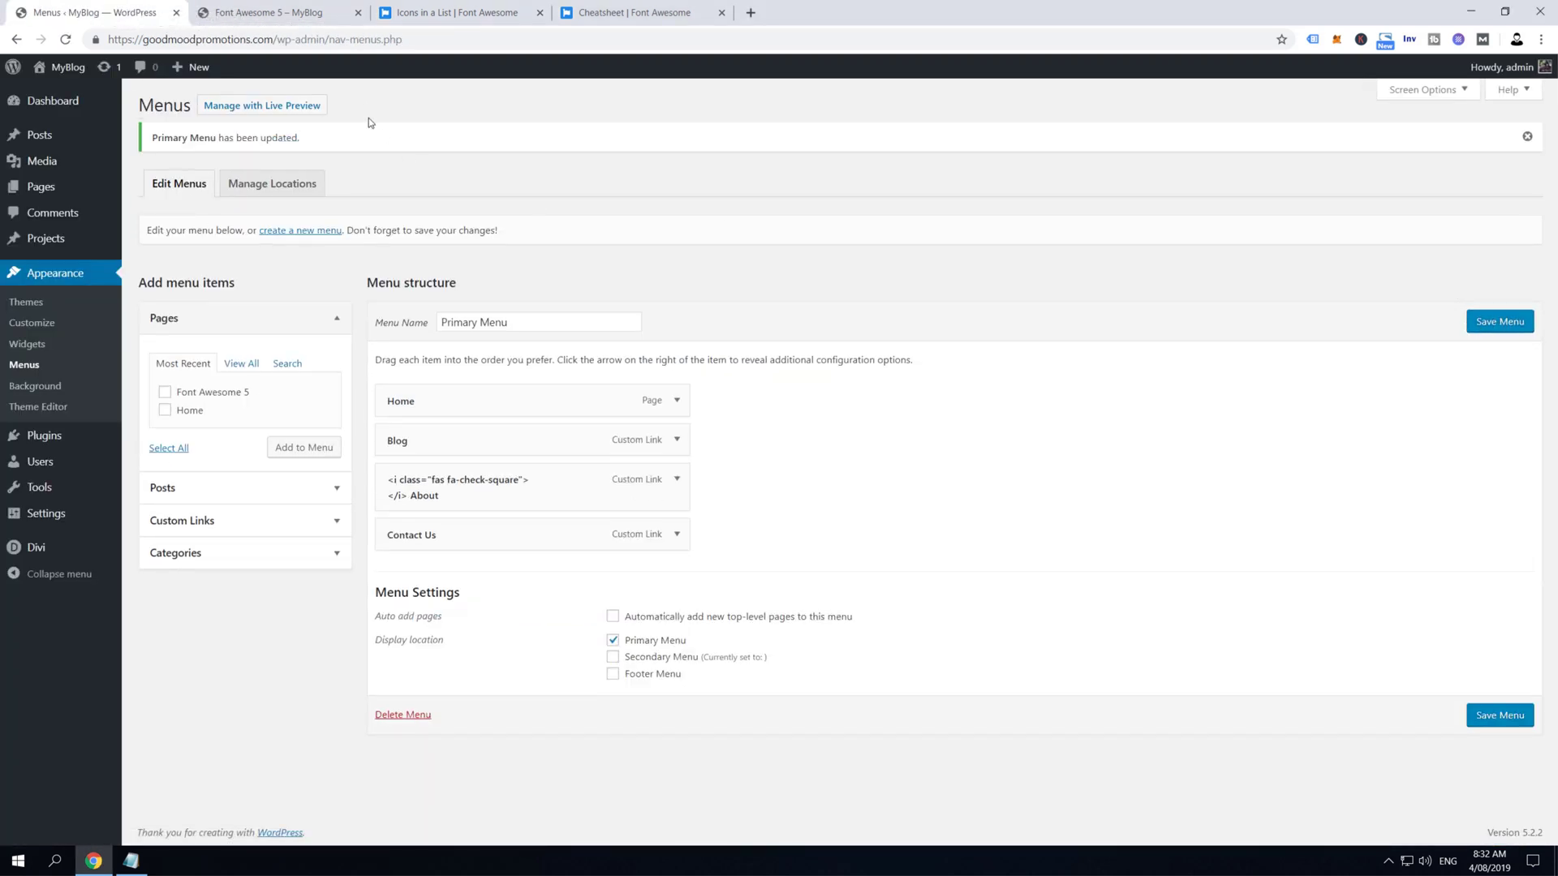
pyautogui.click(268, 12)
# Reload the Font Awesome 5 page to confirm the check-square icon beside the About menu item
pyautogui.press('F5')
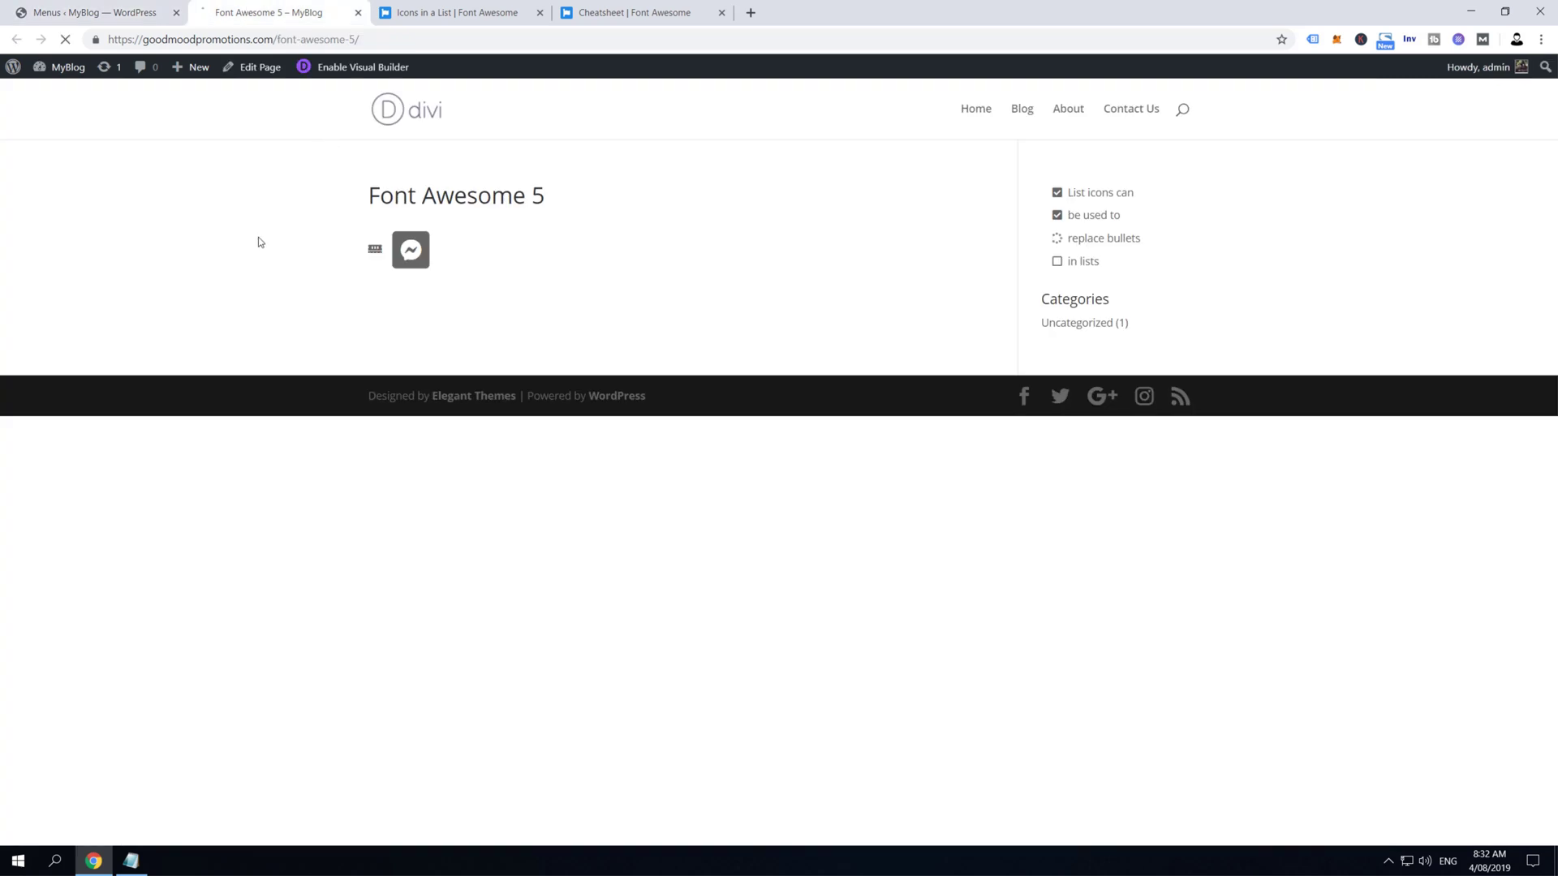